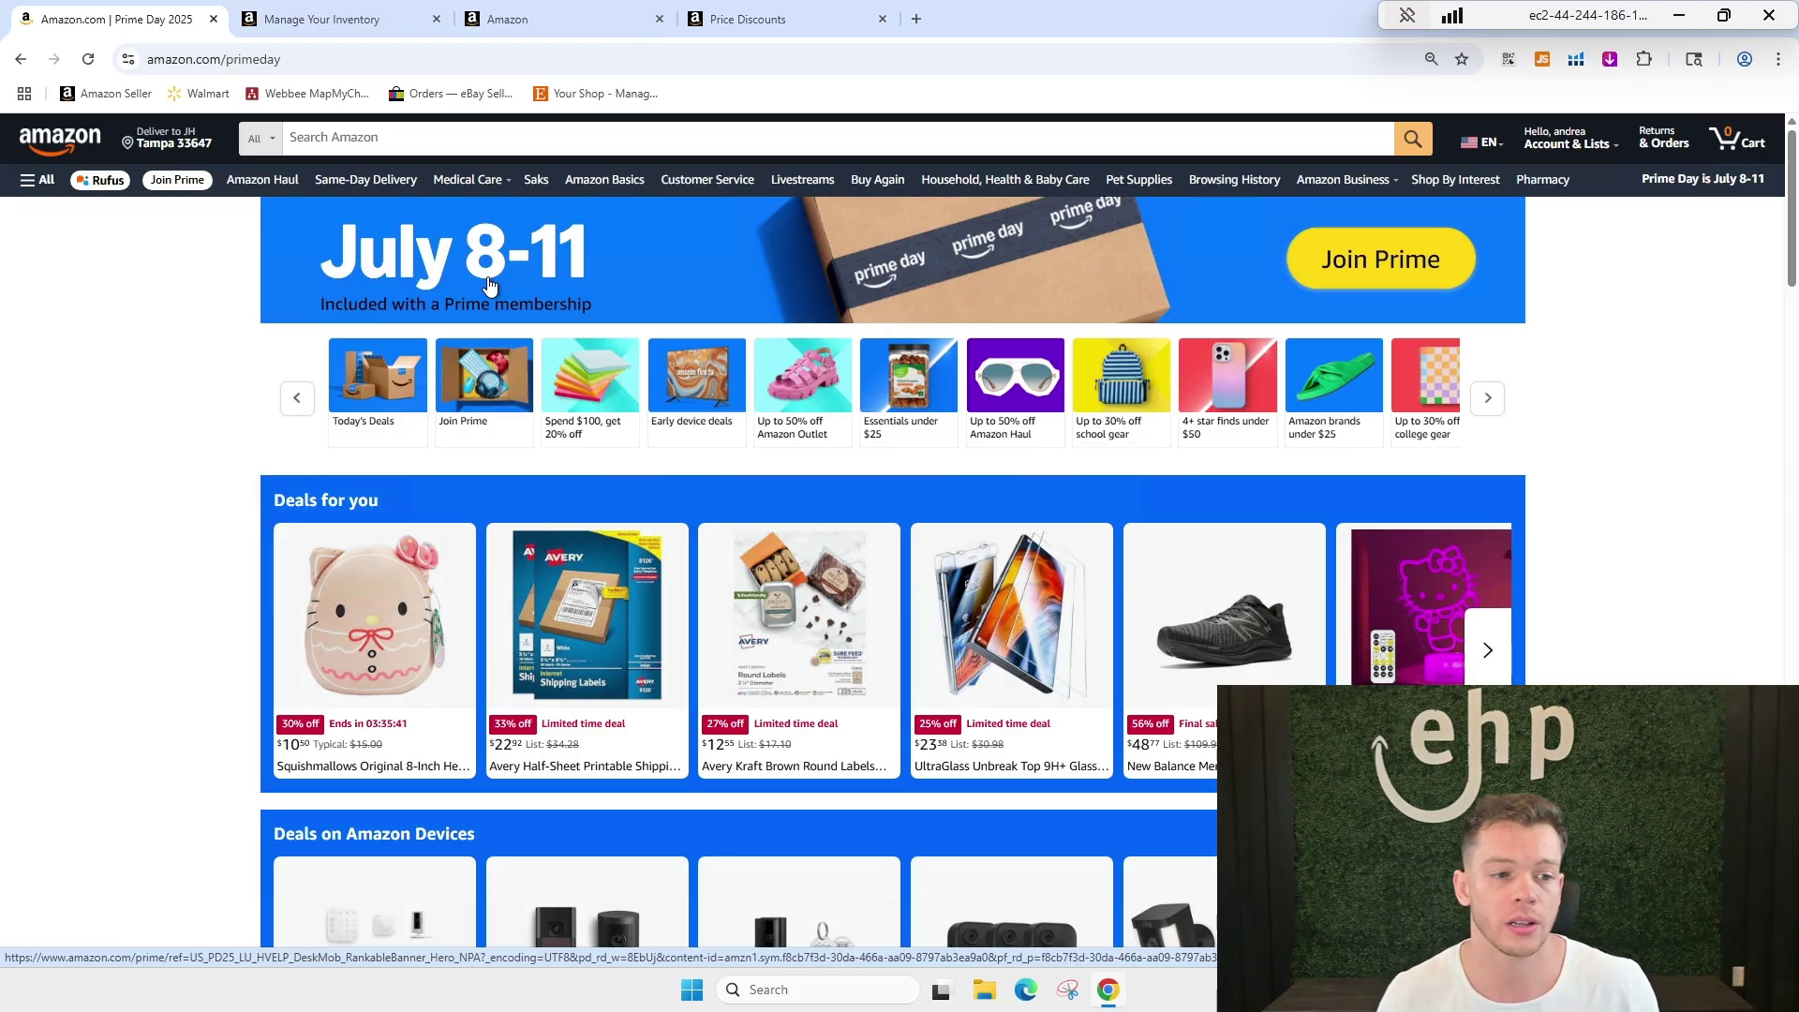
Switch to the inventory page and select the ASIN of the Biodegradable Thank You Bags listing.
click(319, 19)
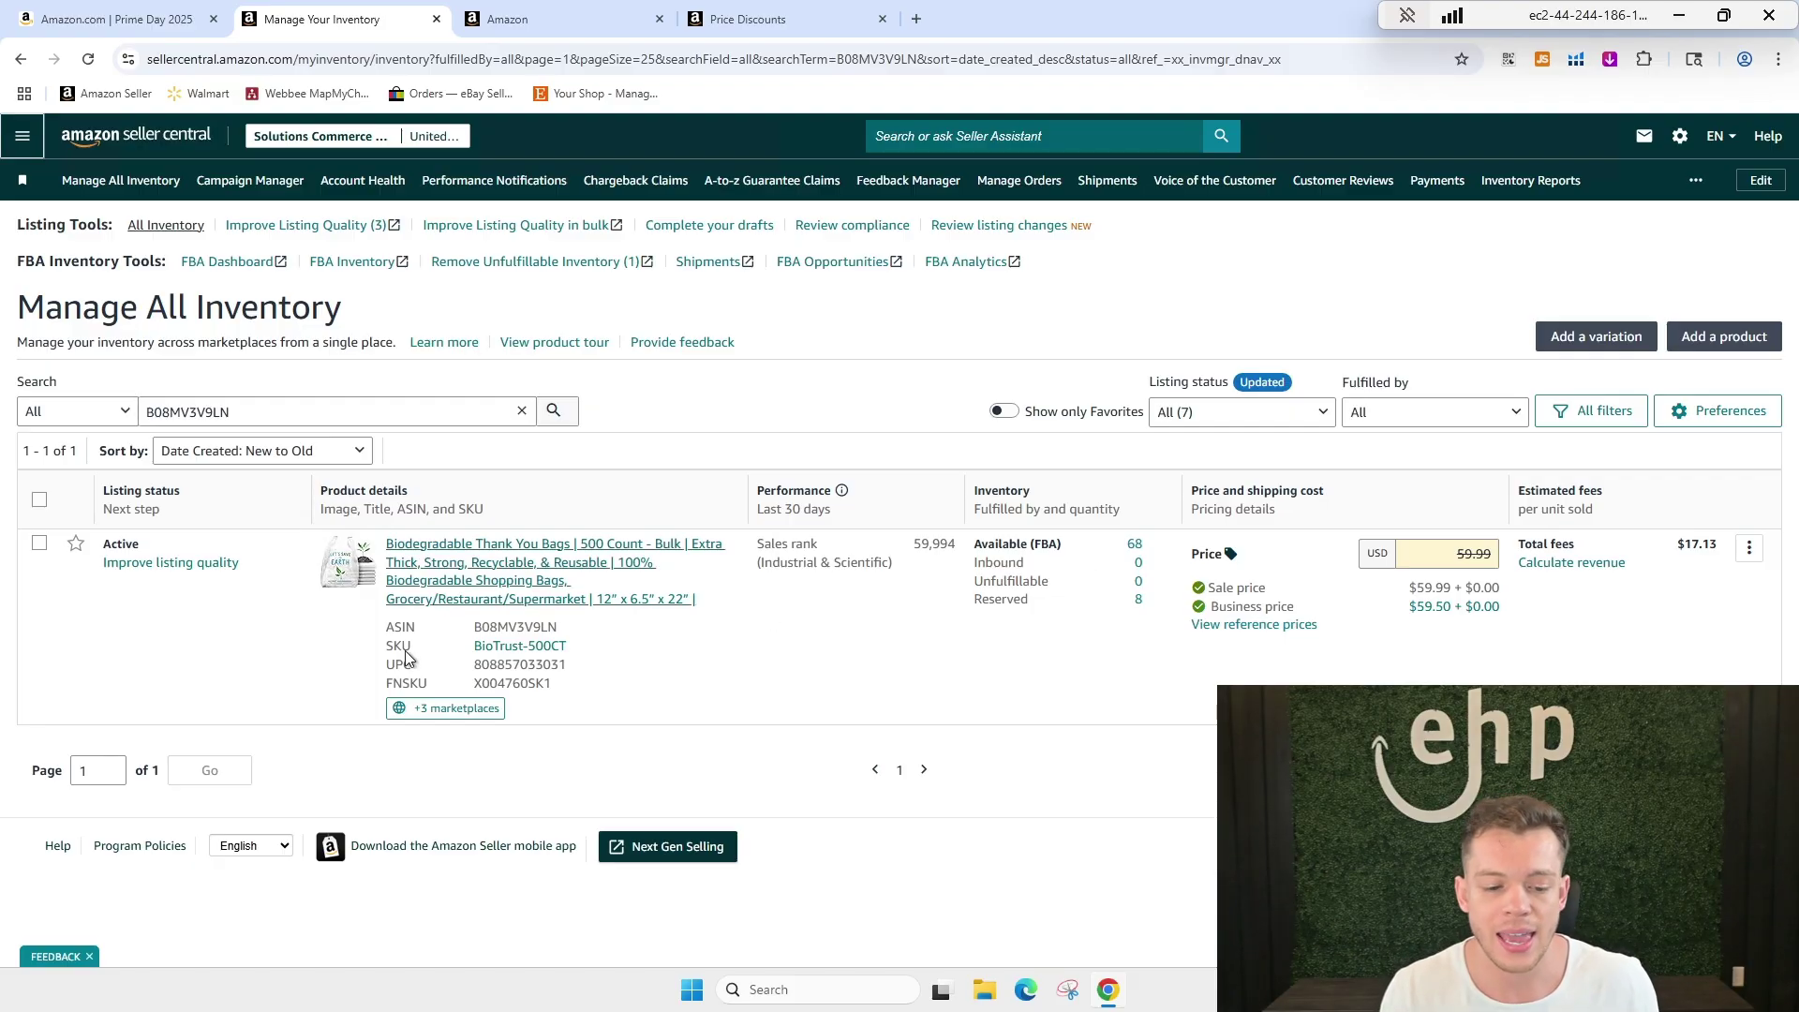
double_click(526, 627)
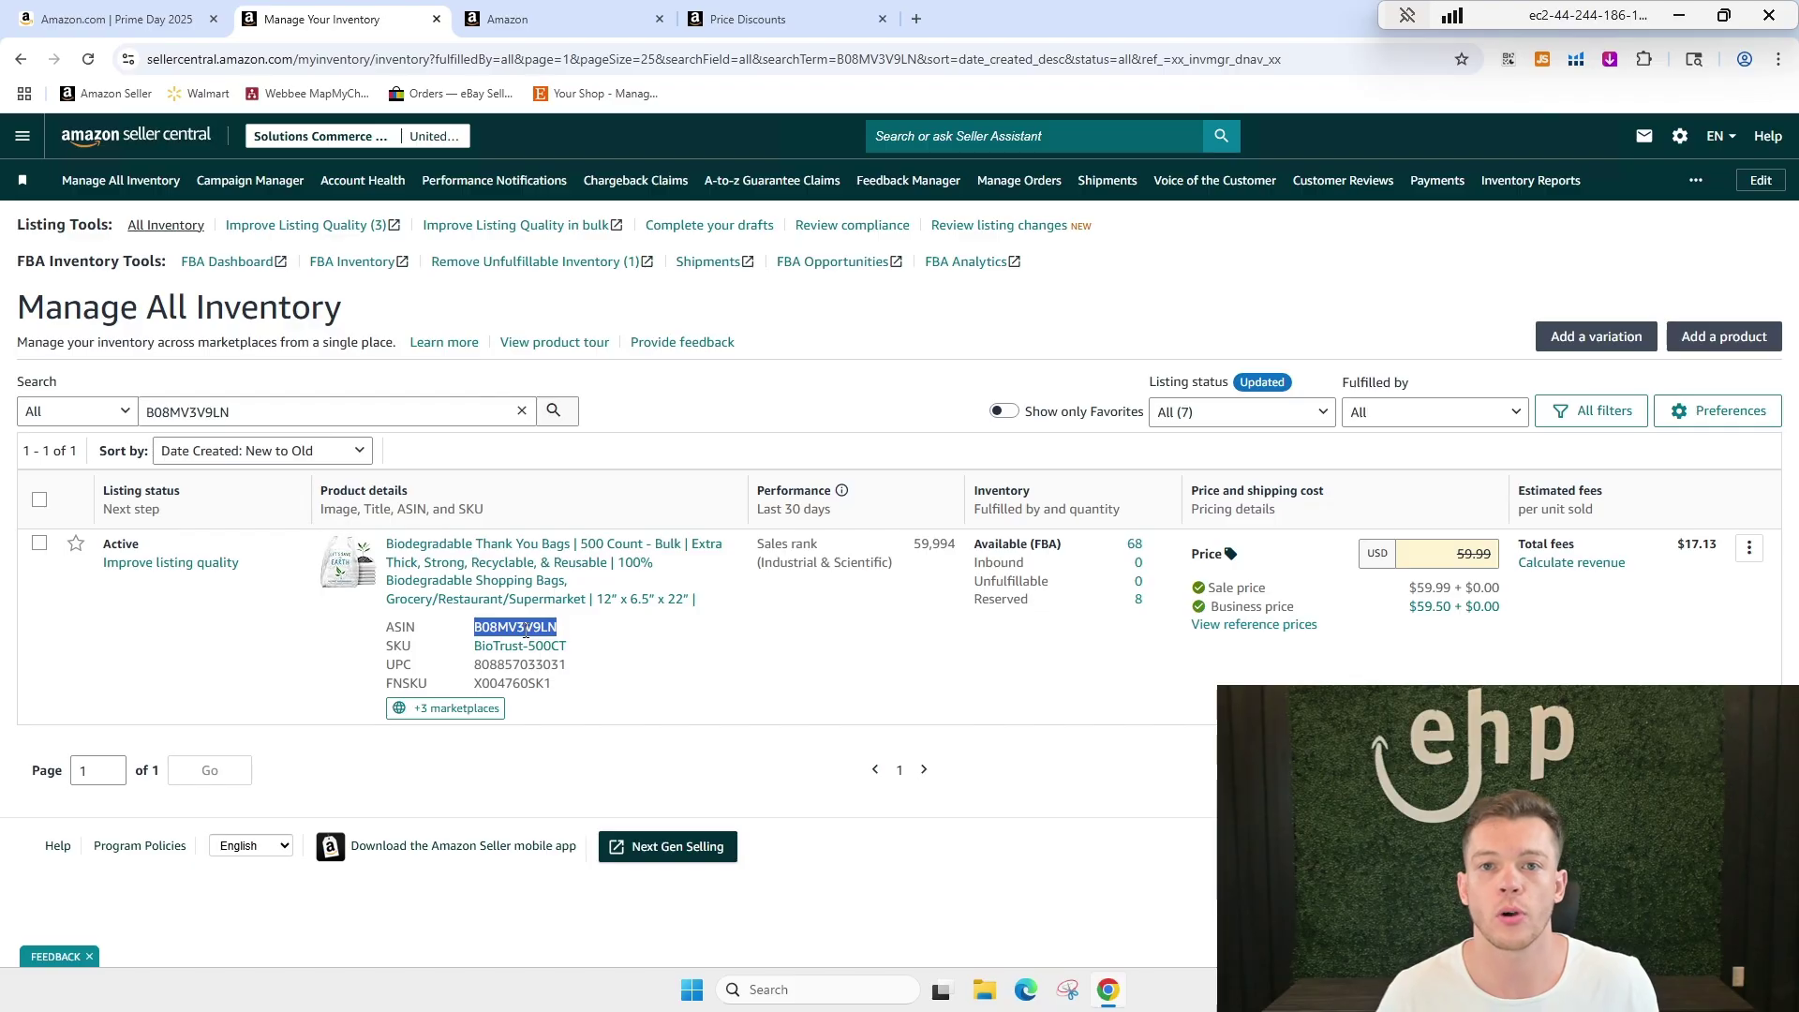
Look up the Coupons and Price Discounts options among the Seller Central advertising tools.
click(23, 136)
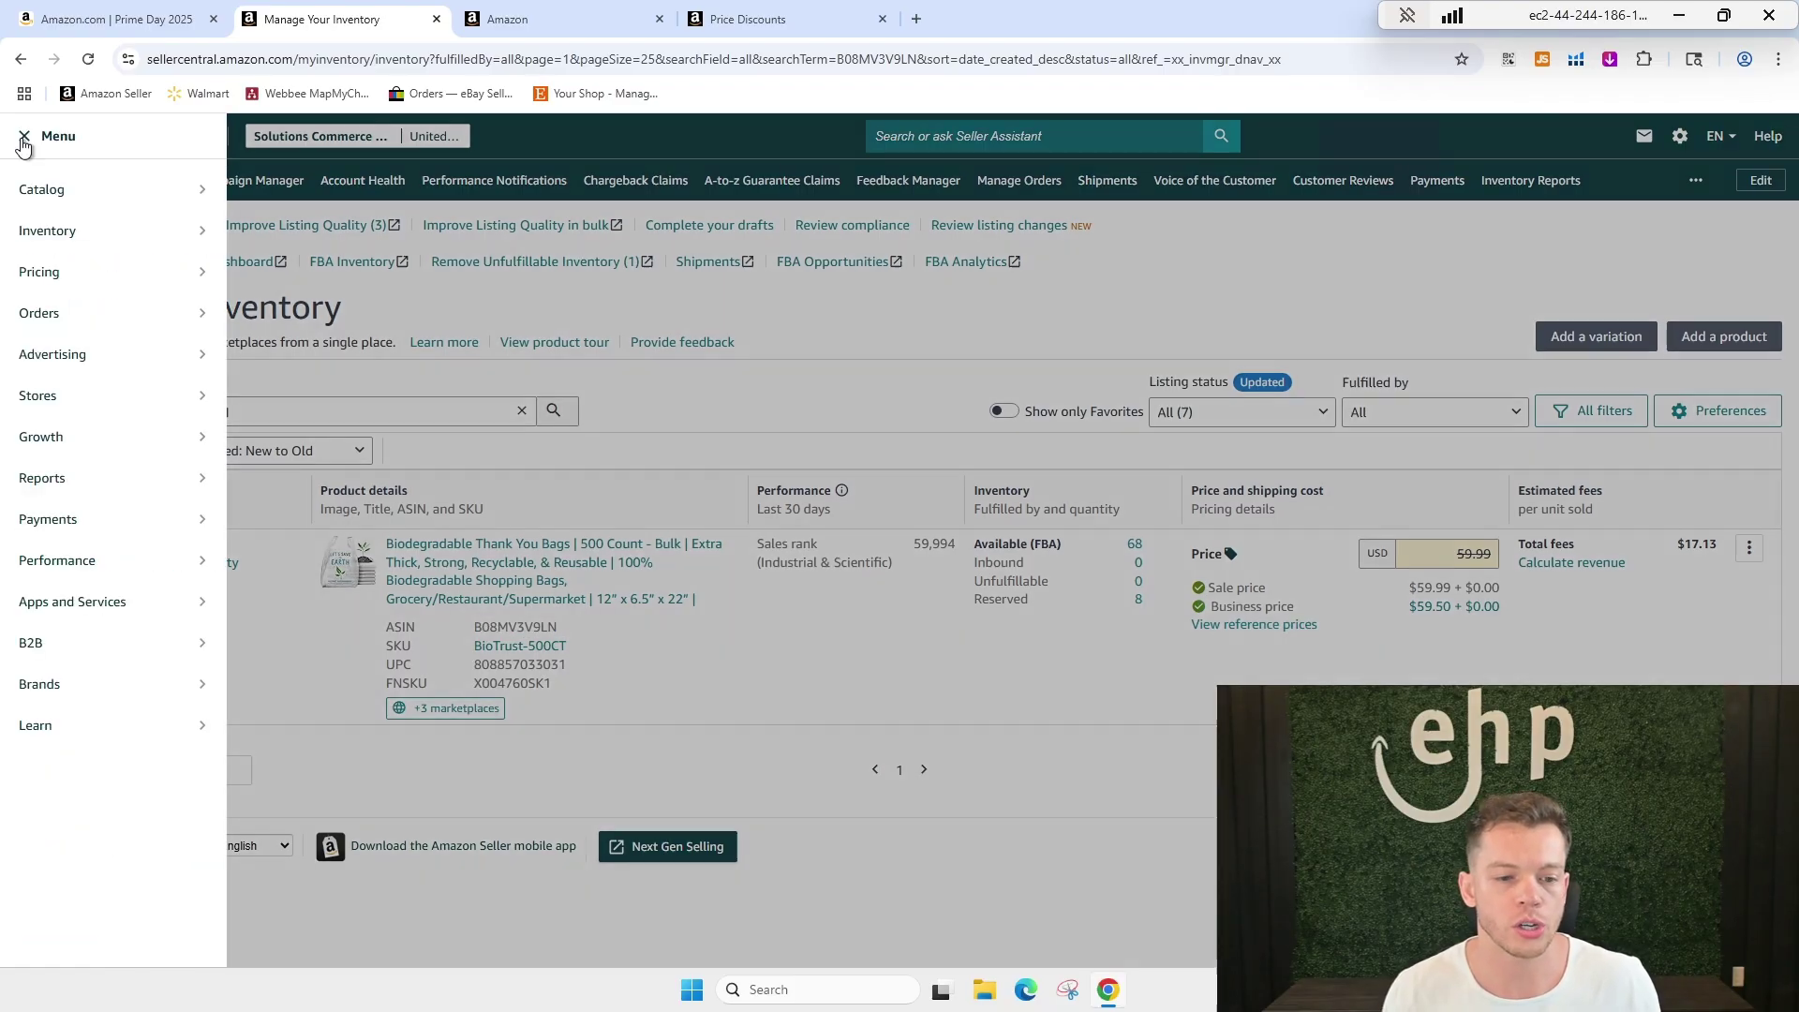
mouse_move(58, 357)
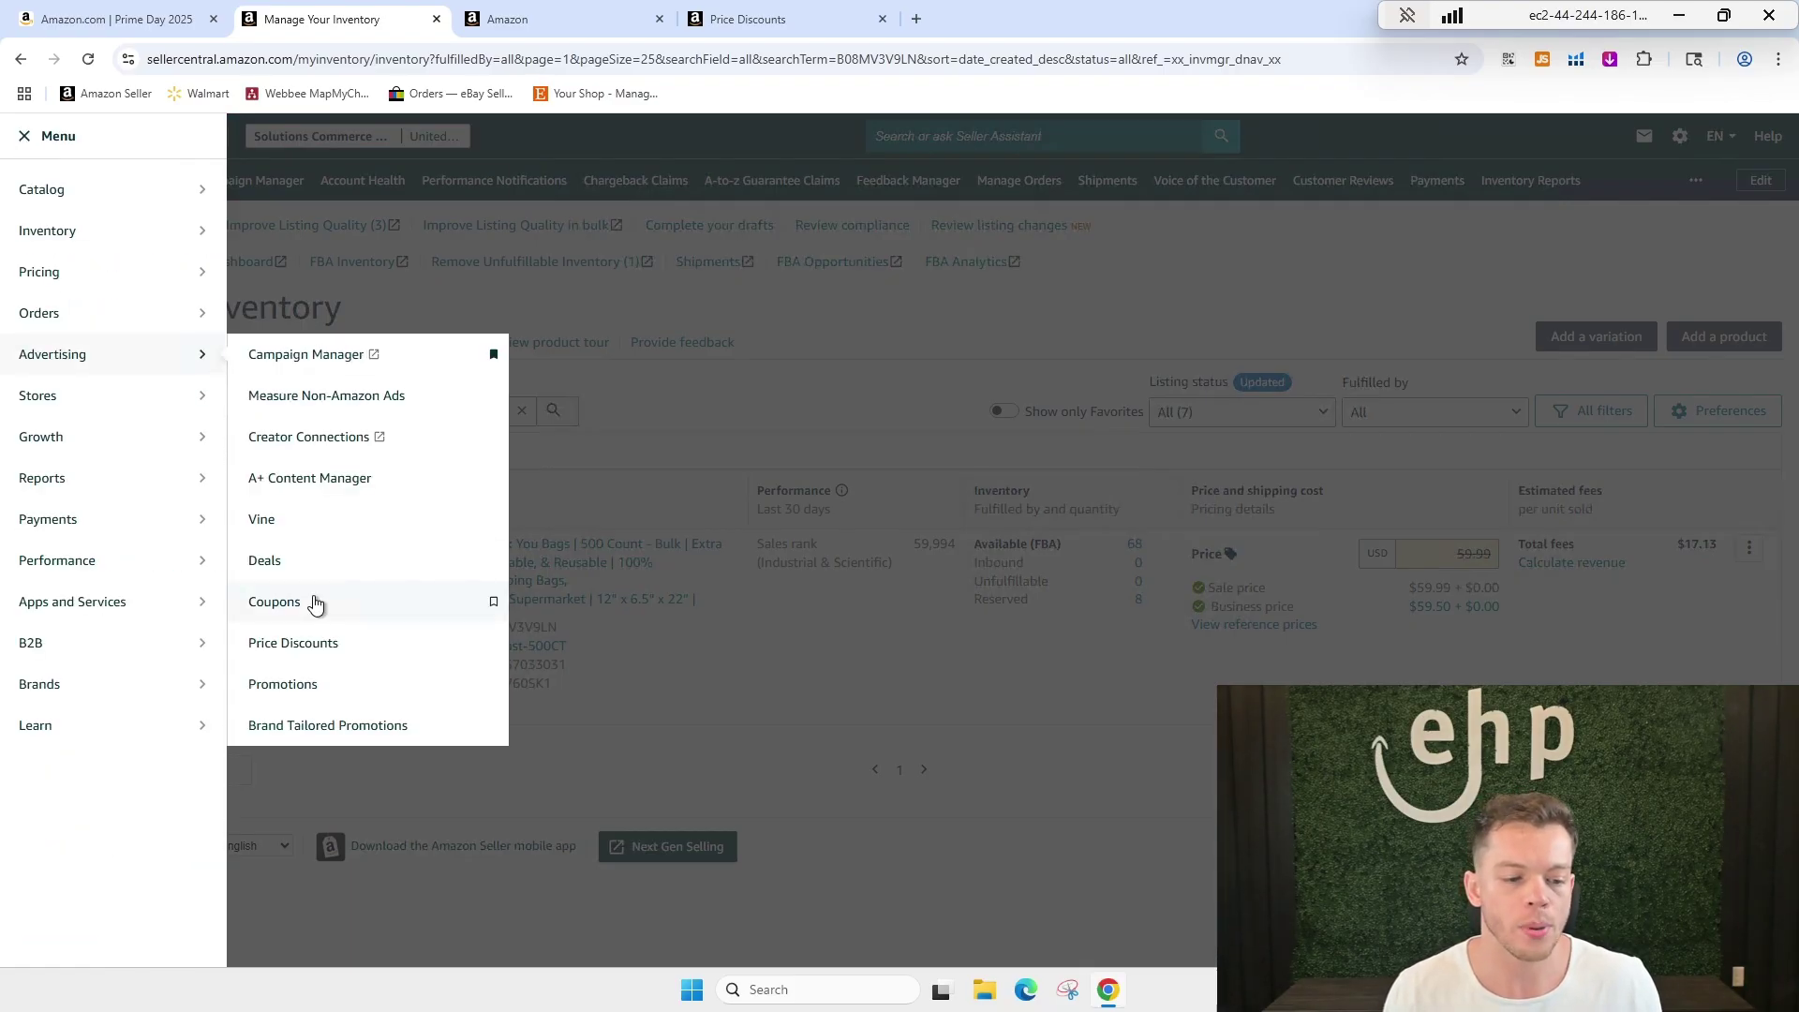
right_click(349, 613)
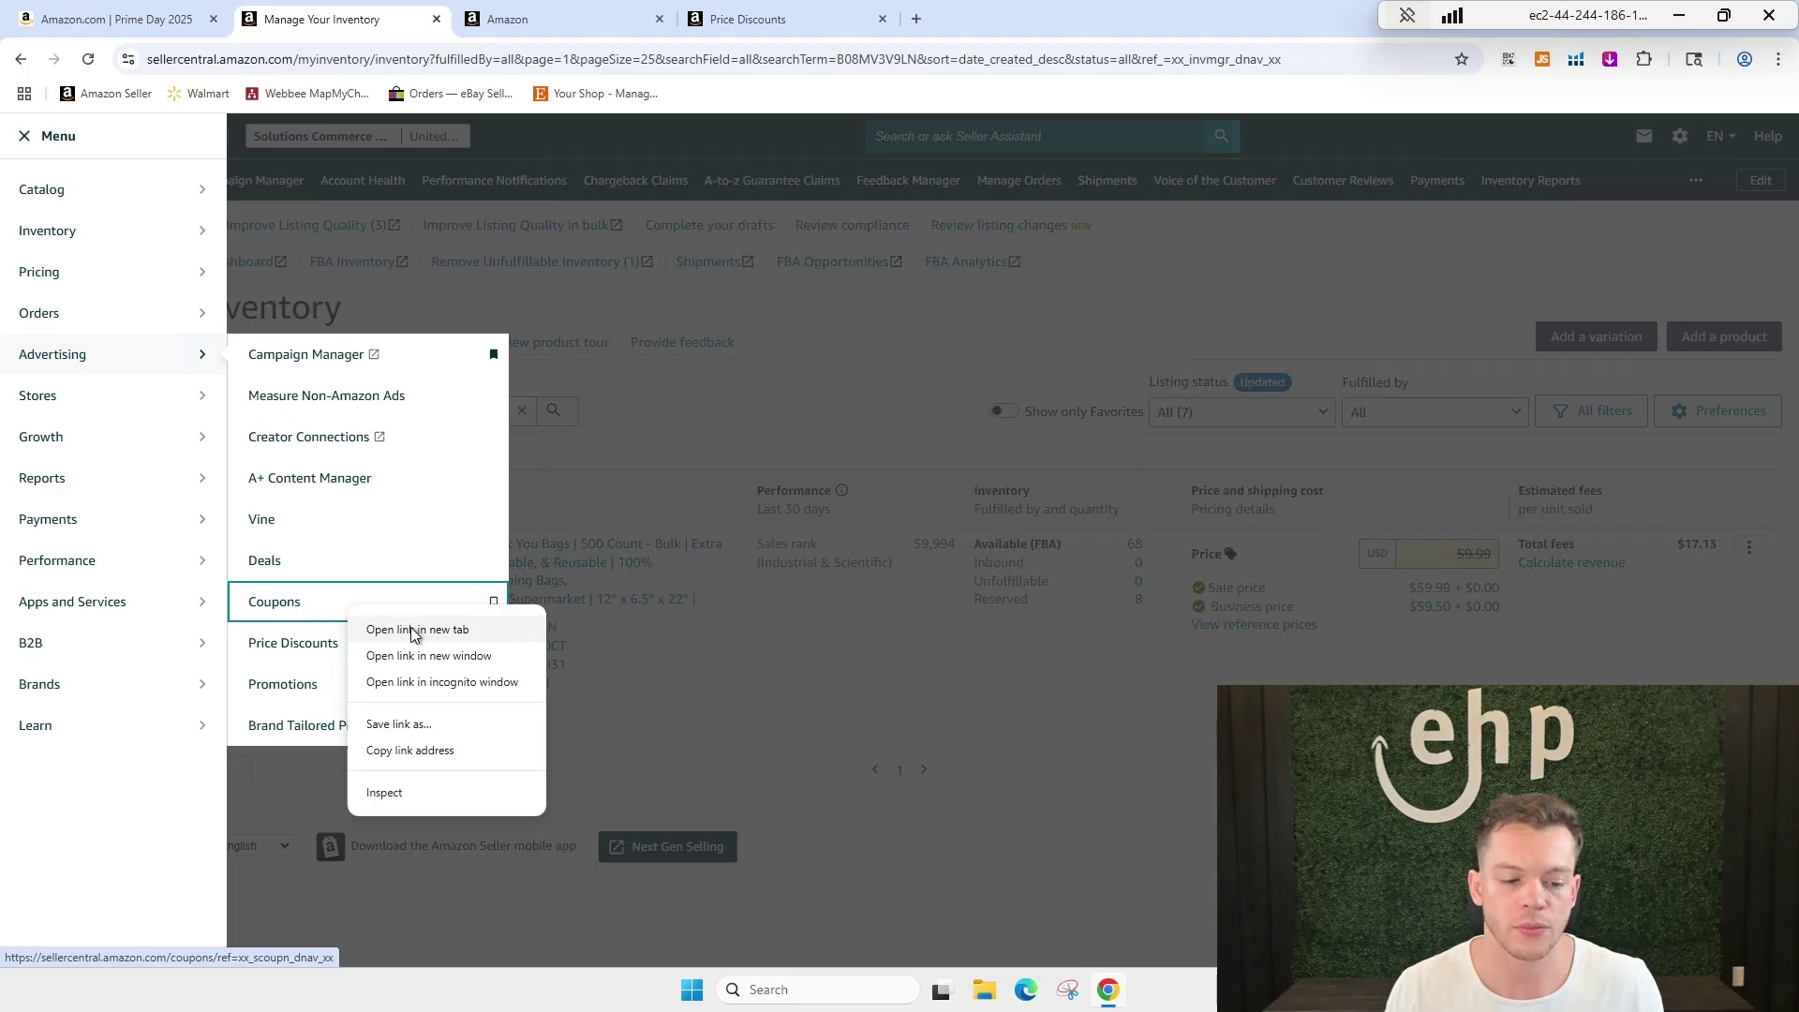
right_click(303, 653)
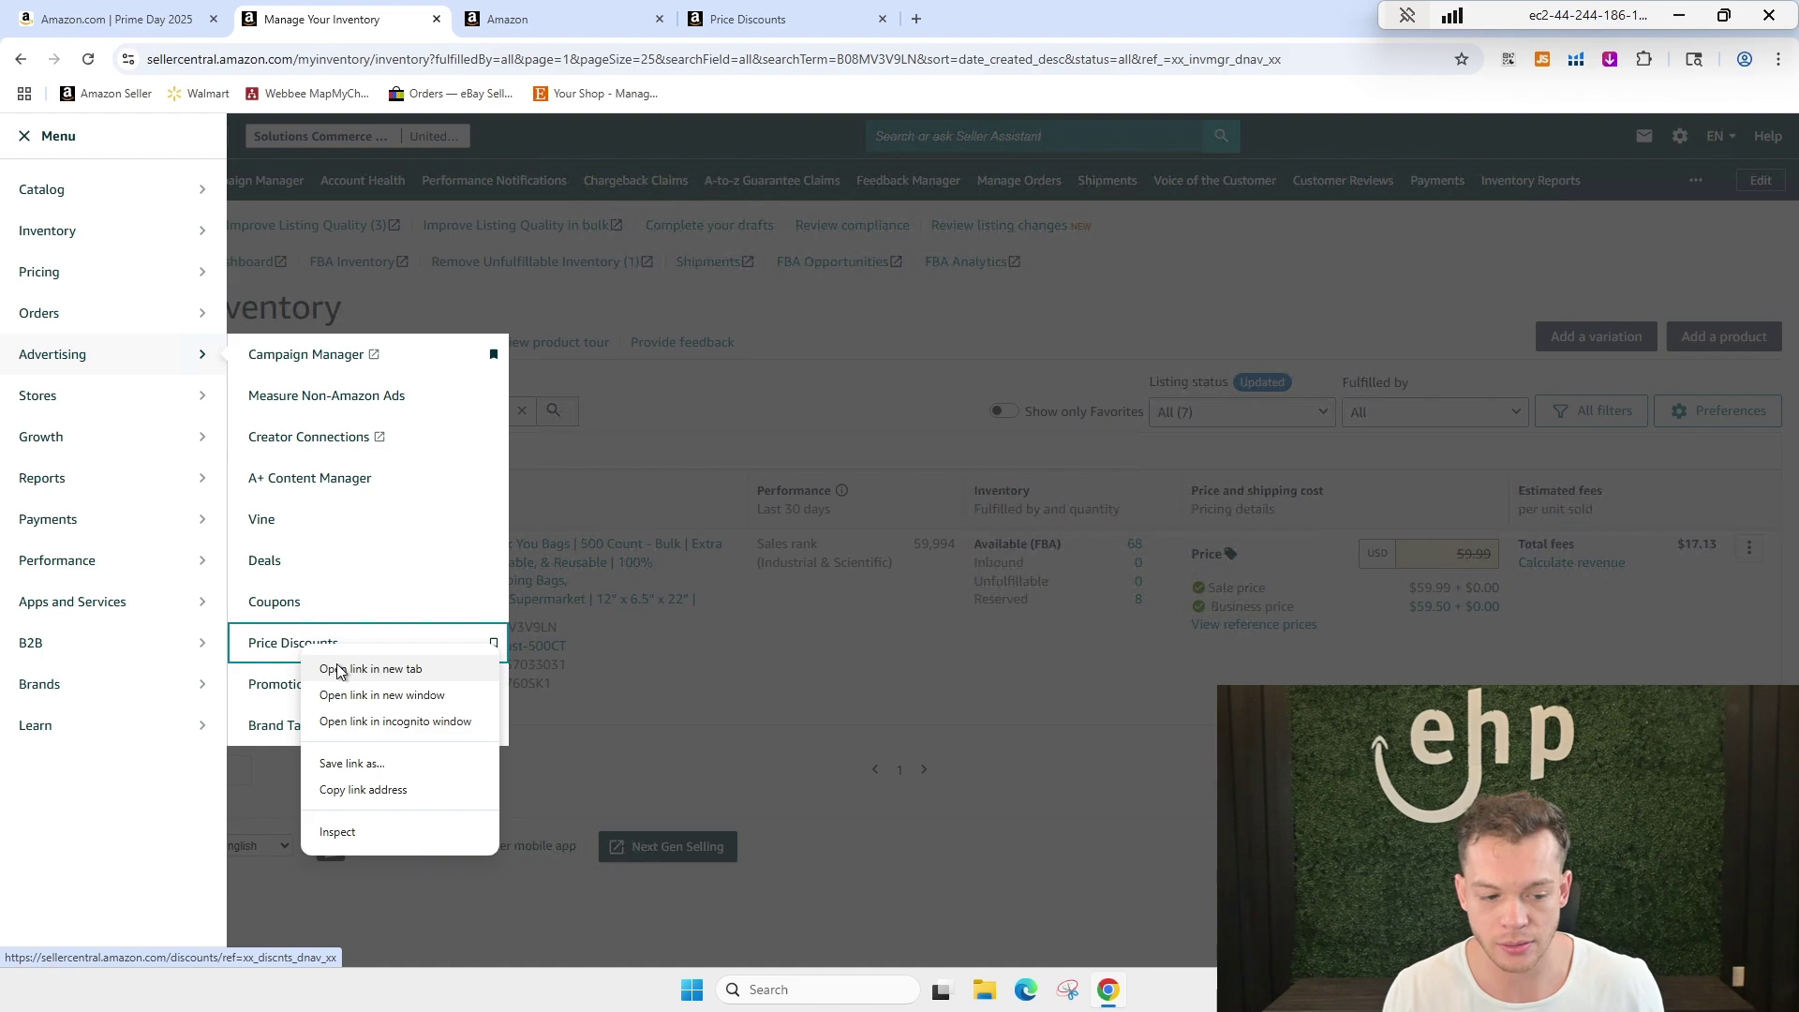
click(767, 360)
click(766, 360)
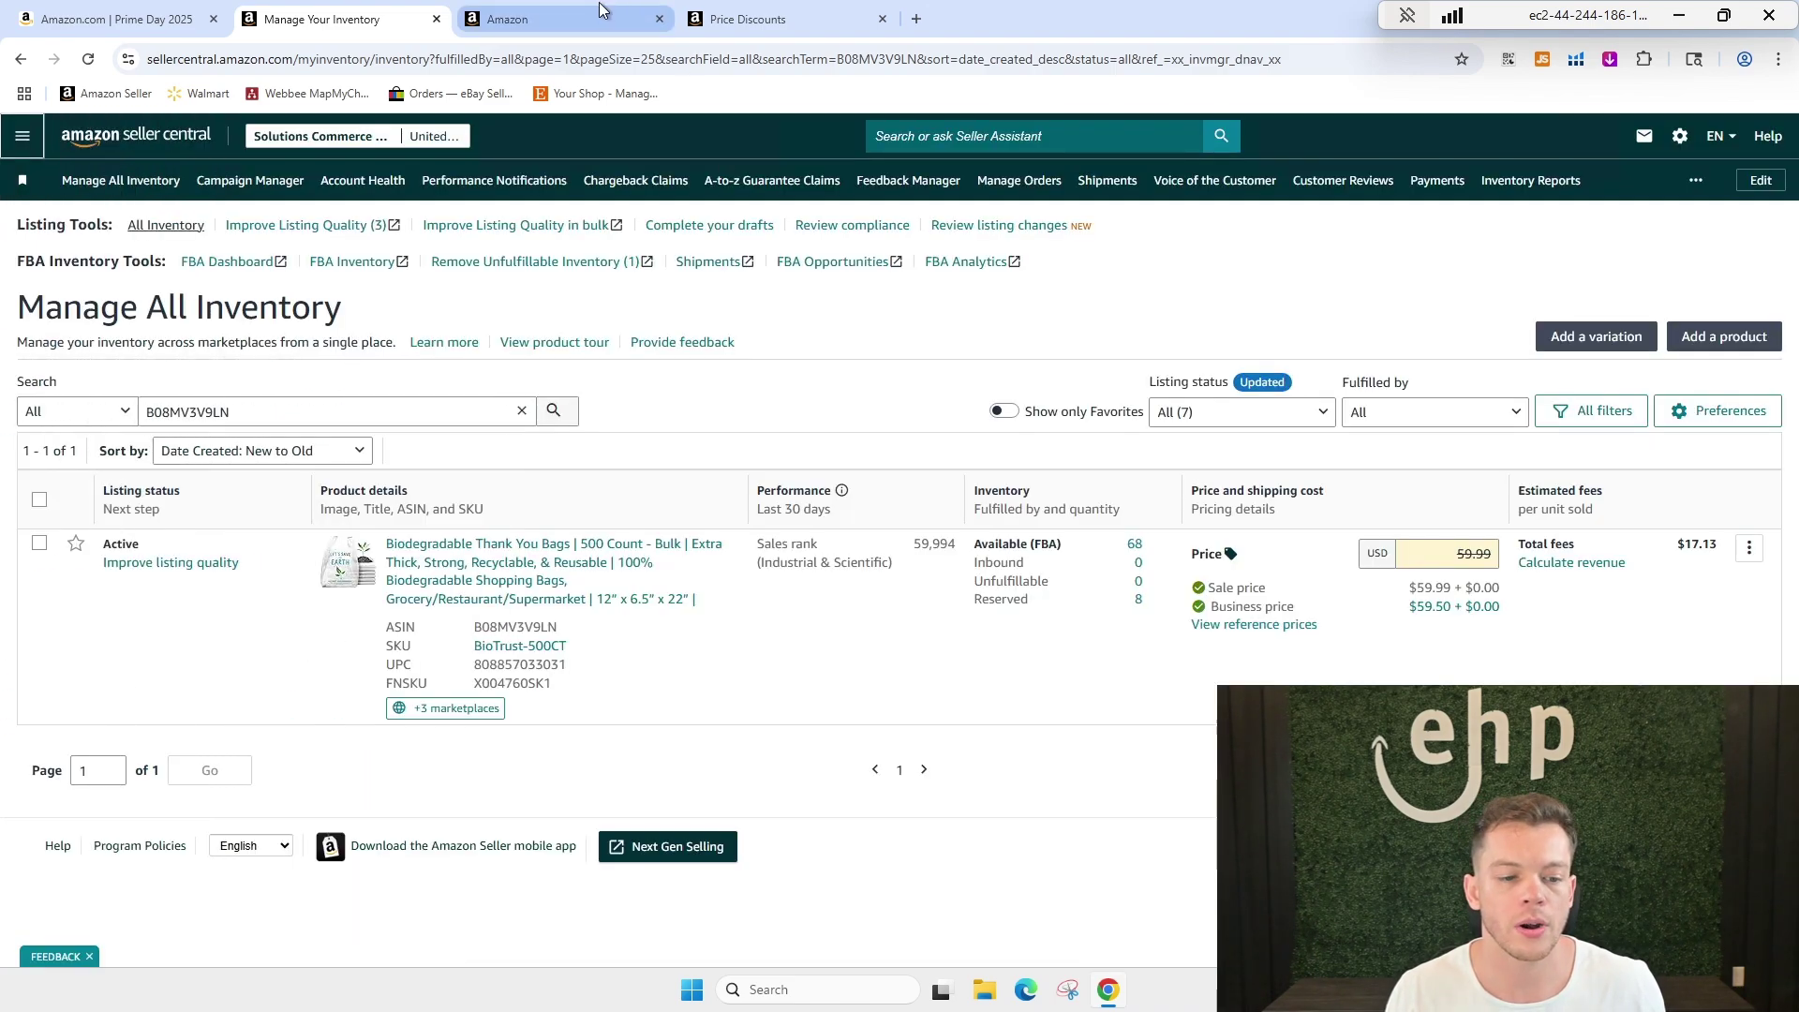
Start a new standard coupon and set its audience type to Program, targeting Amazon Prime members.
click(599, 8)
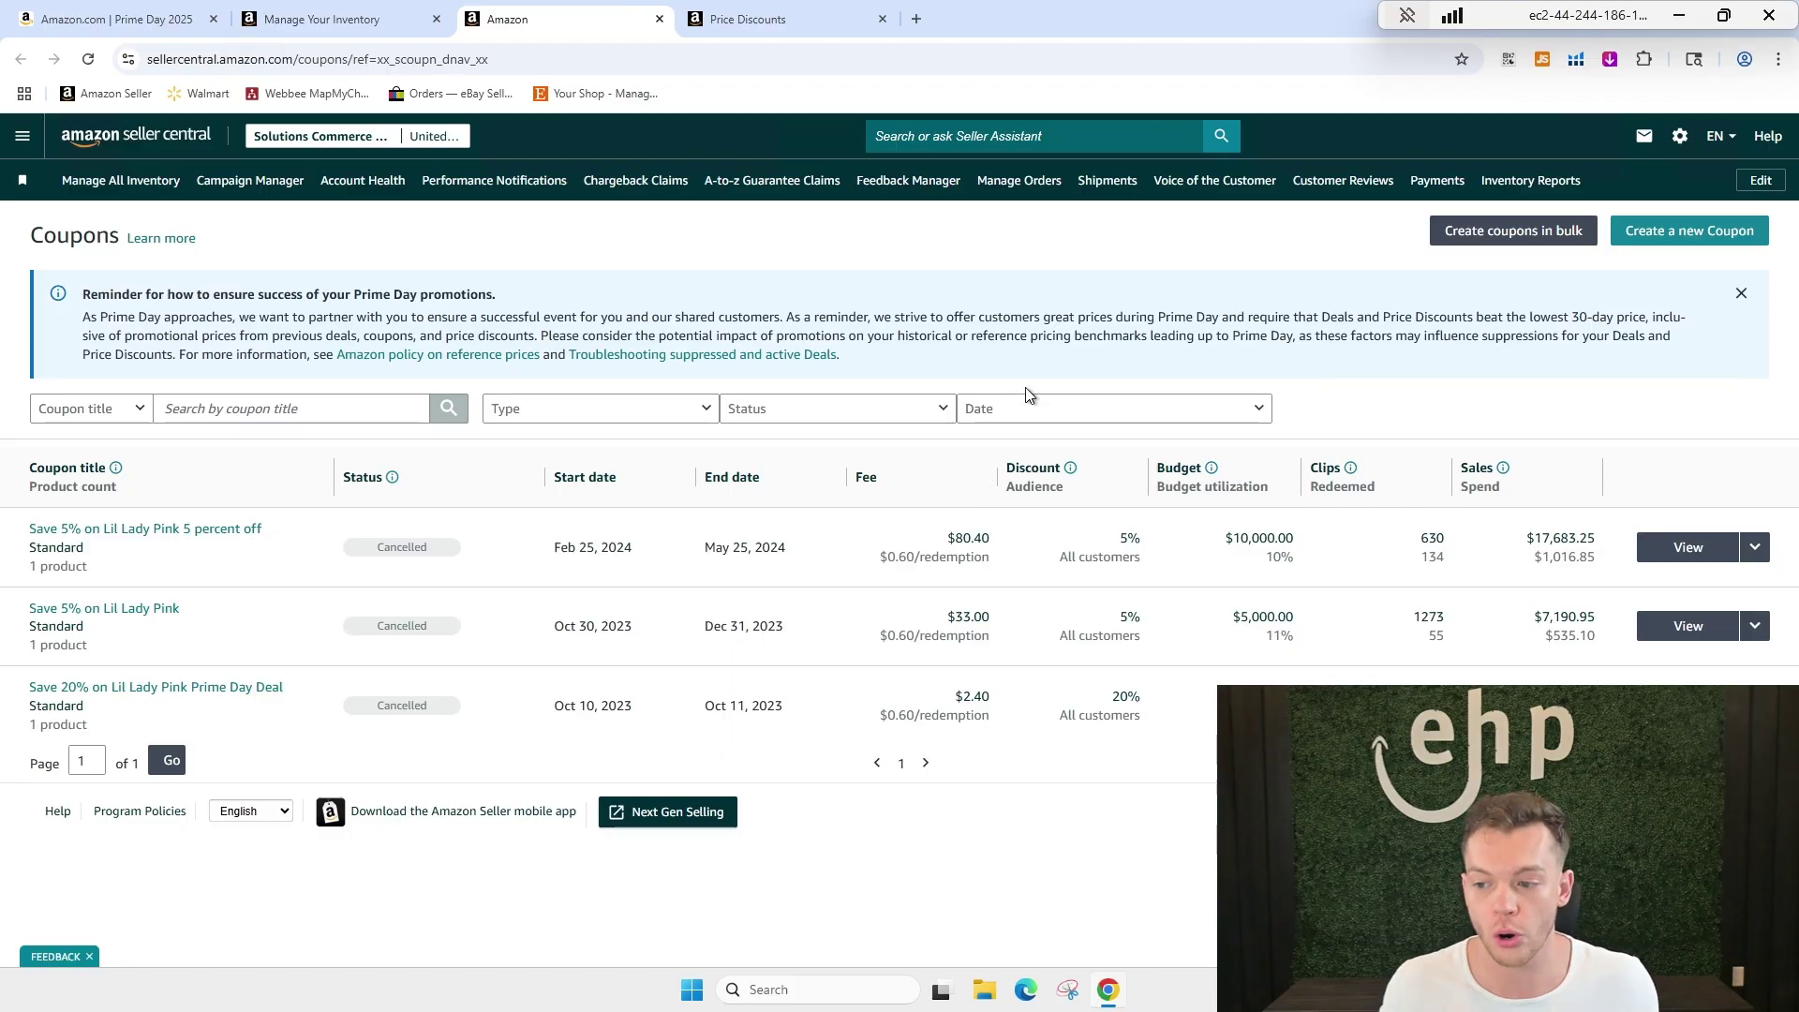
click(1668, 247)
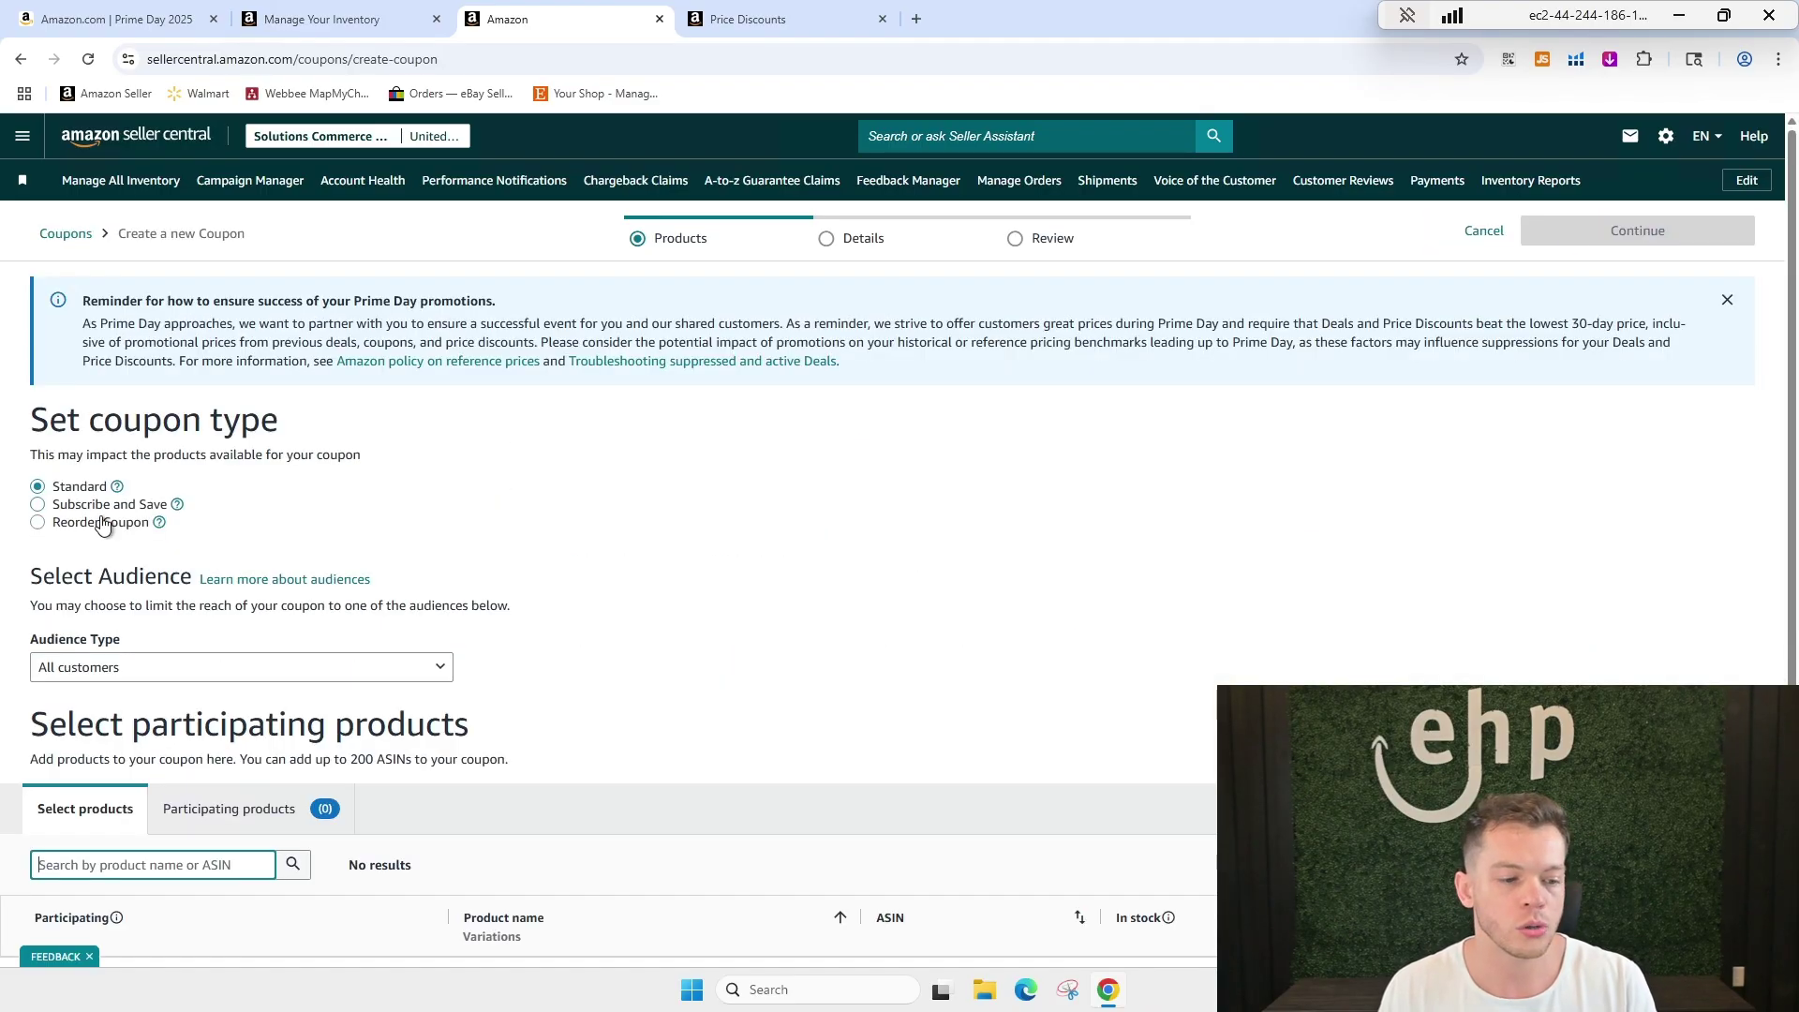
scroll(385, 497, down, 3)
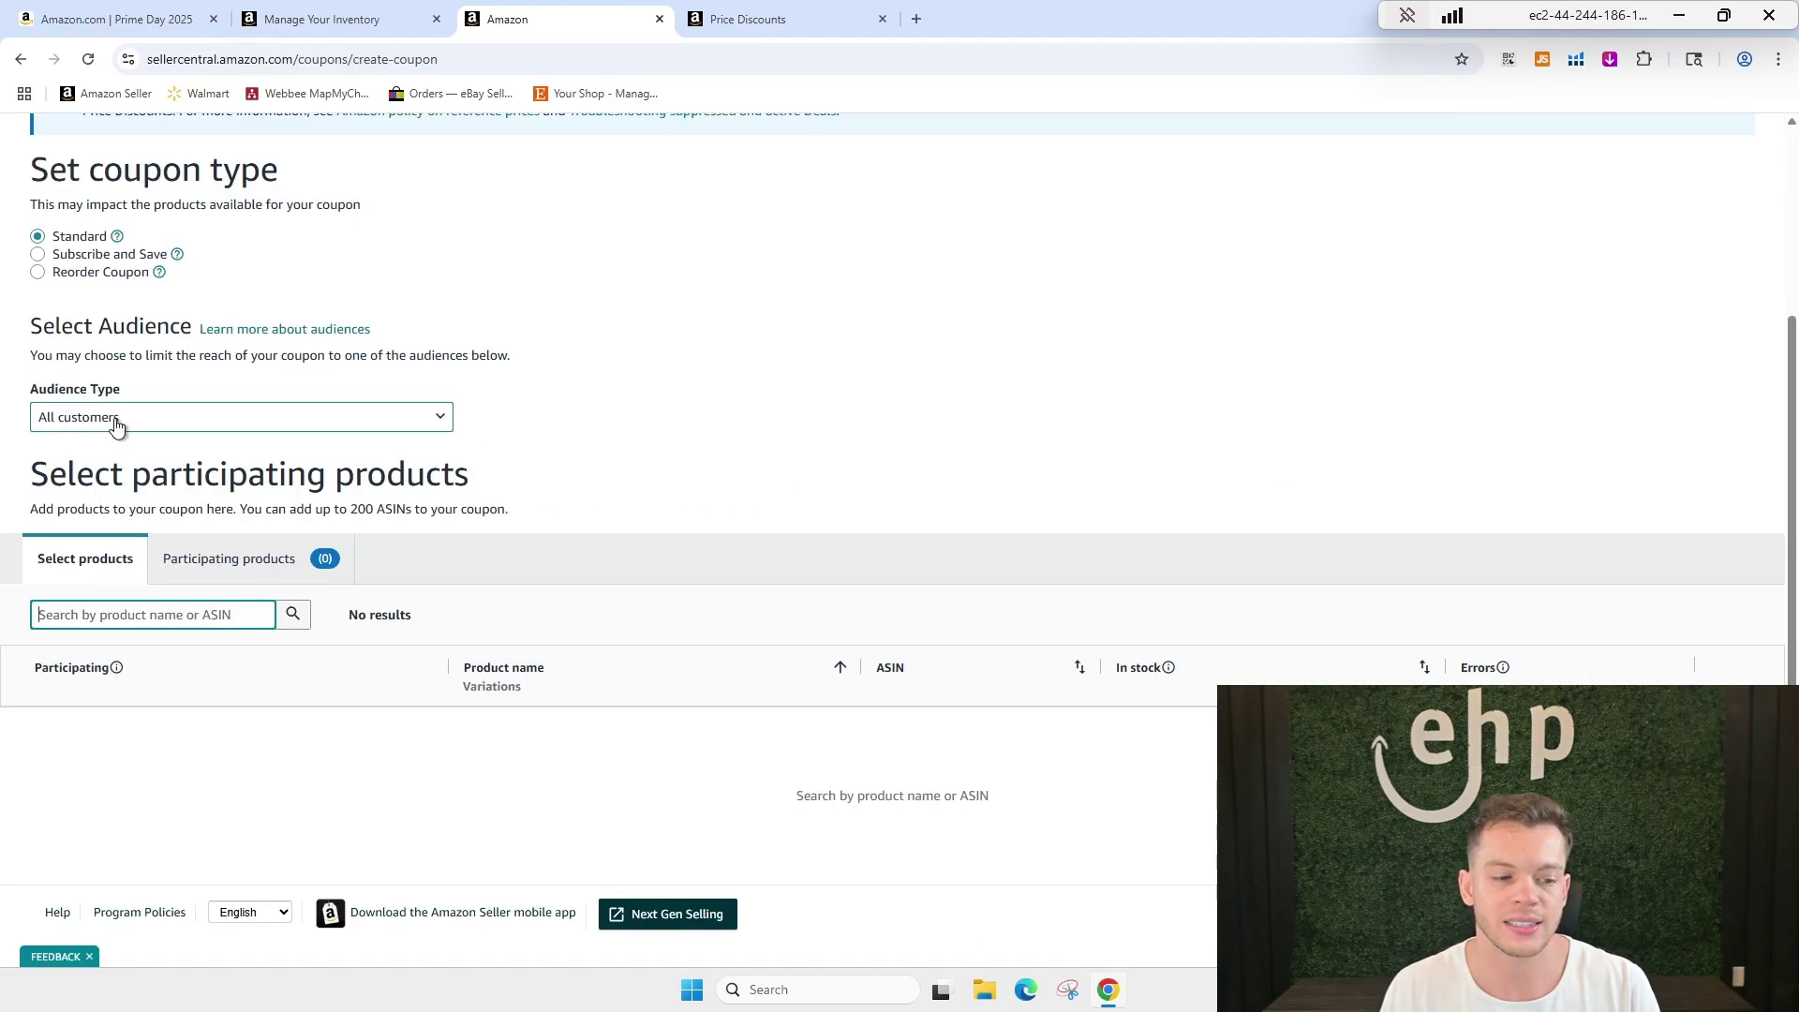
click(187, 420)
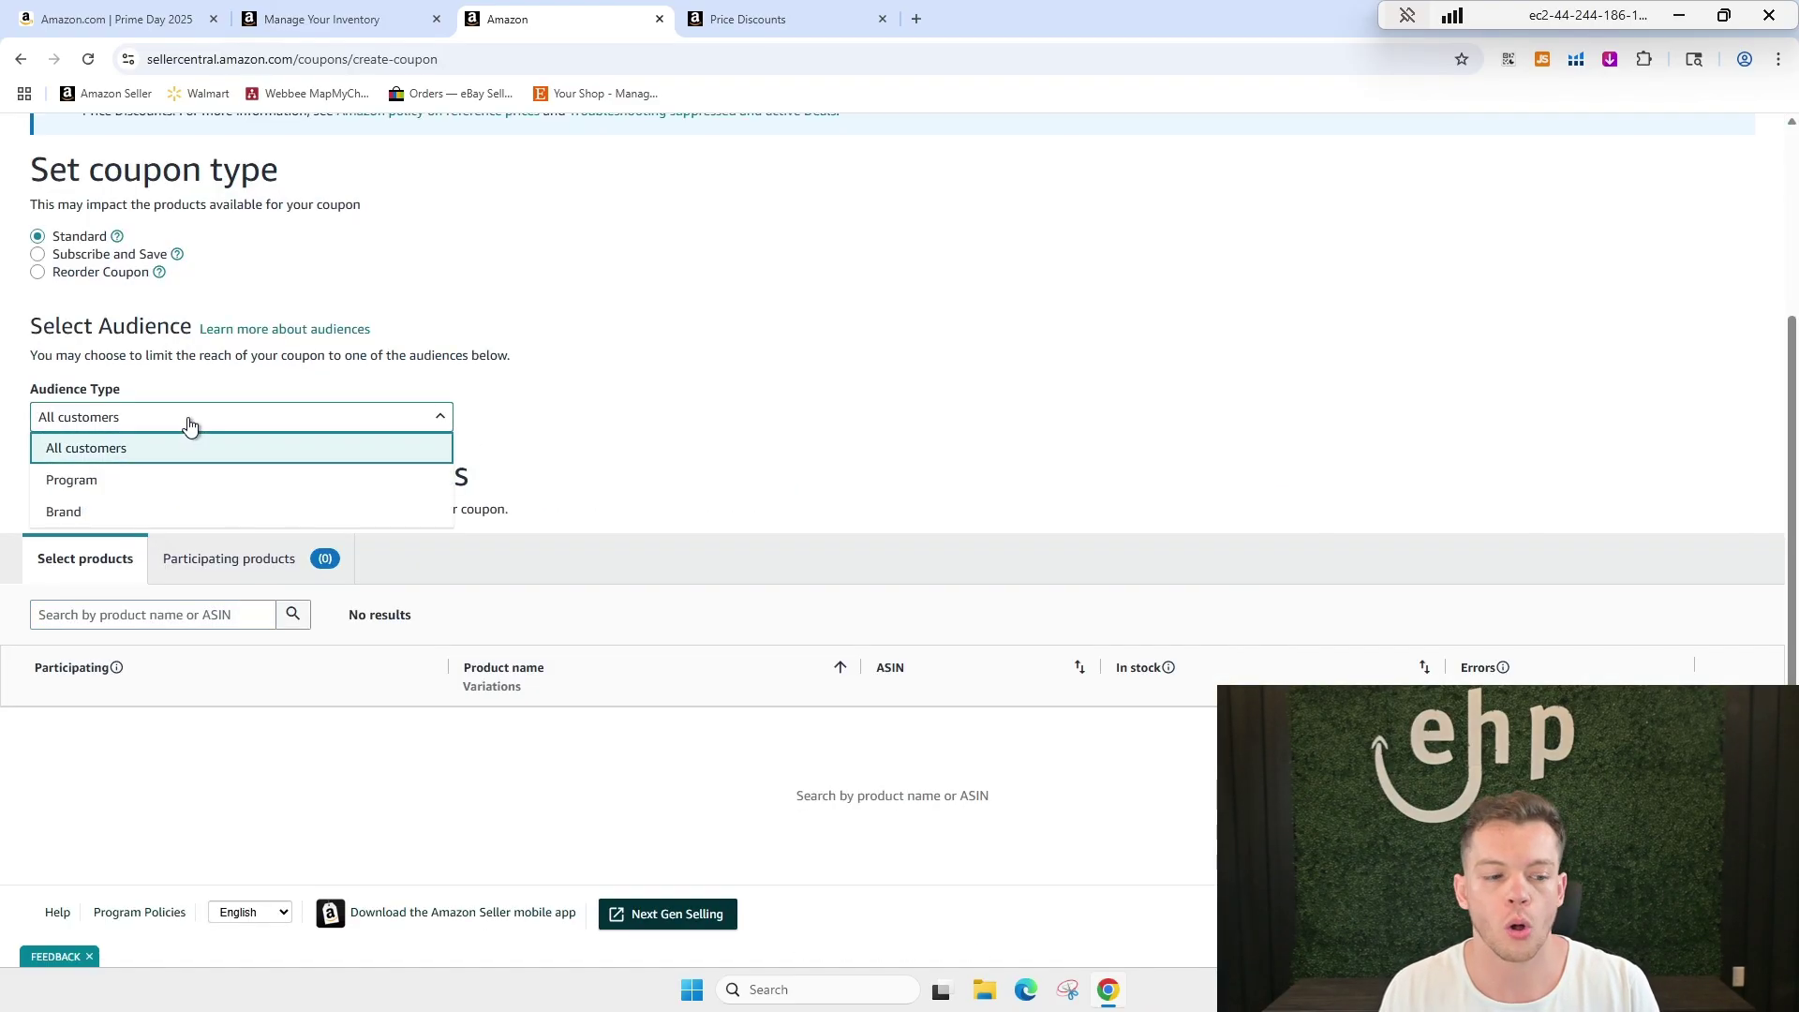
click(137, 482)
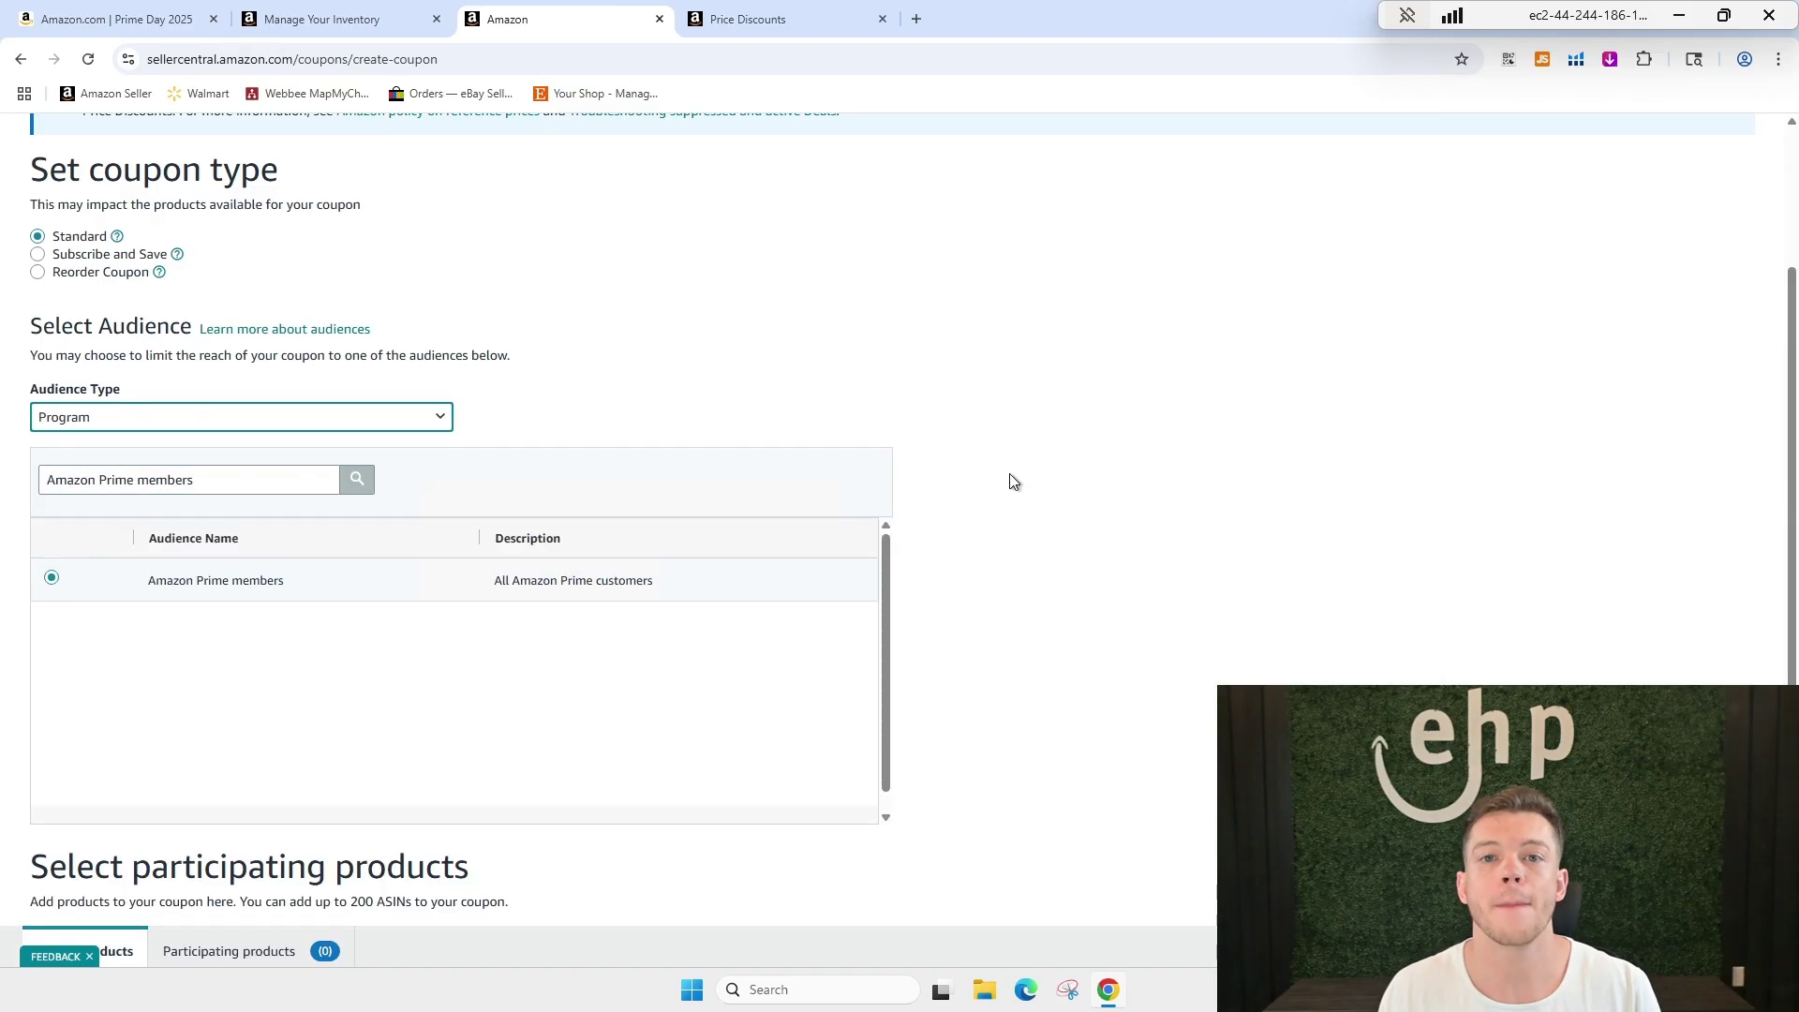
scroll(1009, 474, down, 1)
drag(493, 486, 654, 486)
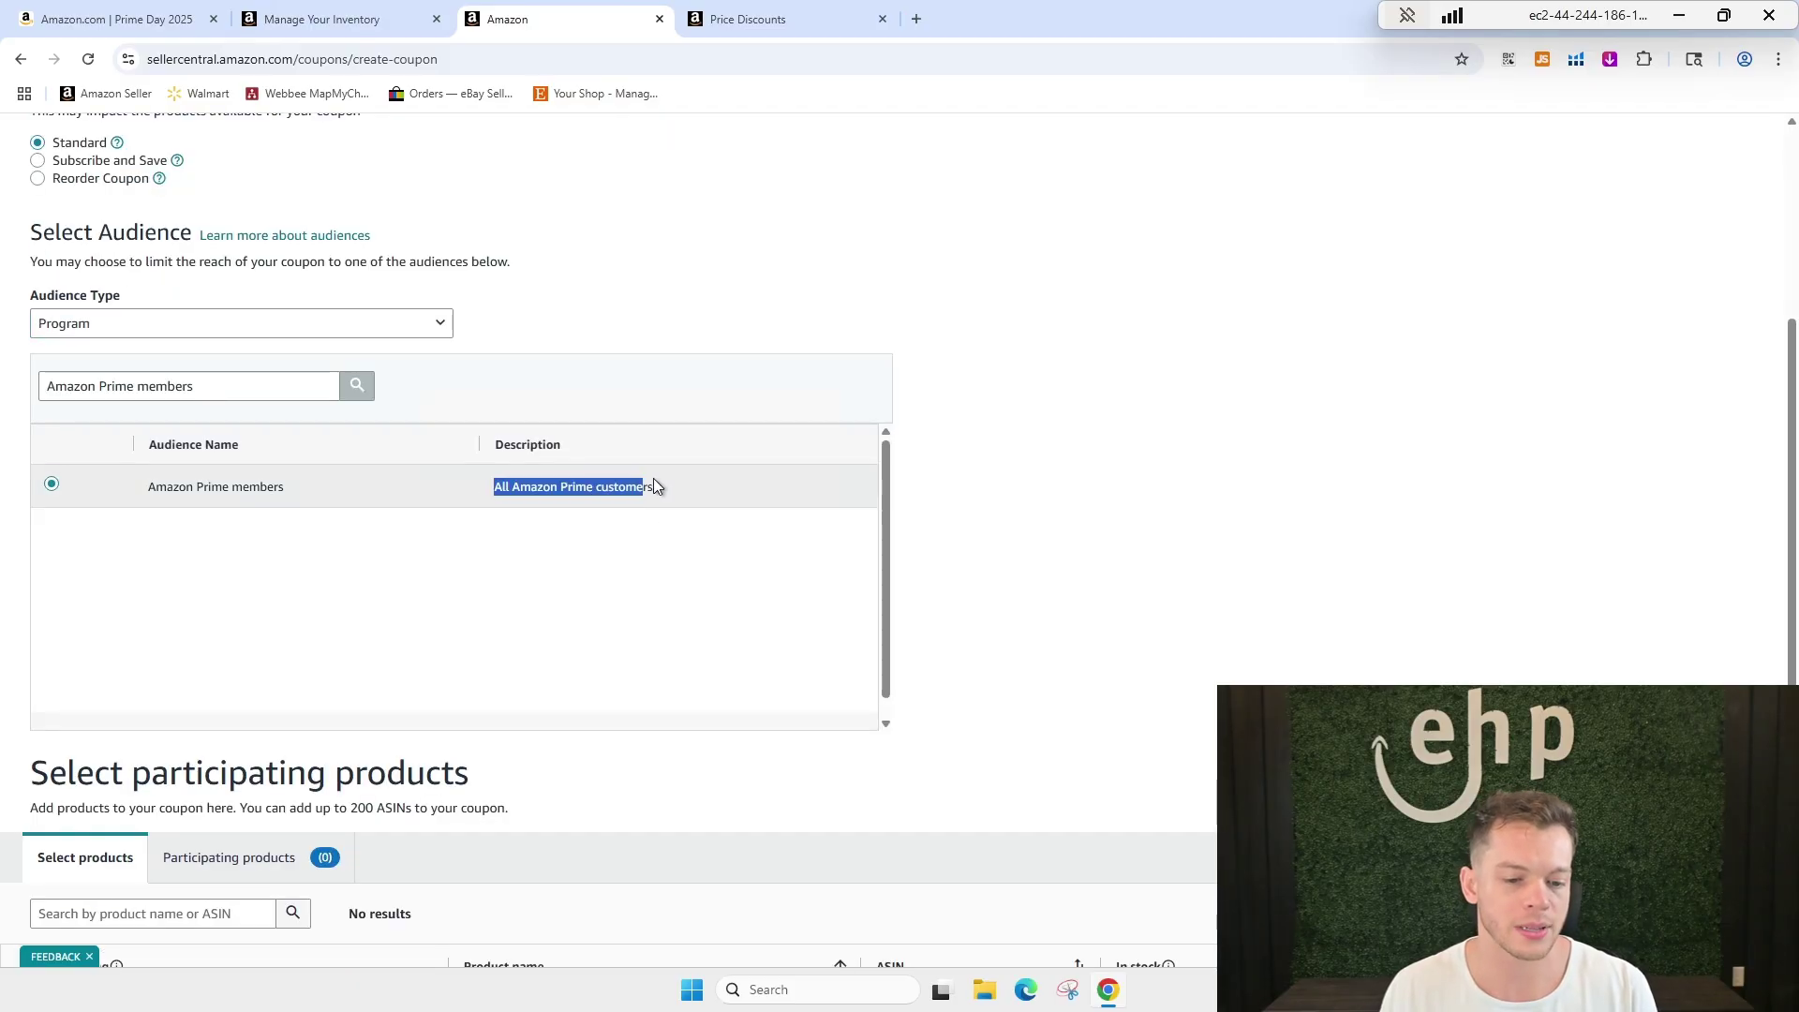
click(441, 325)
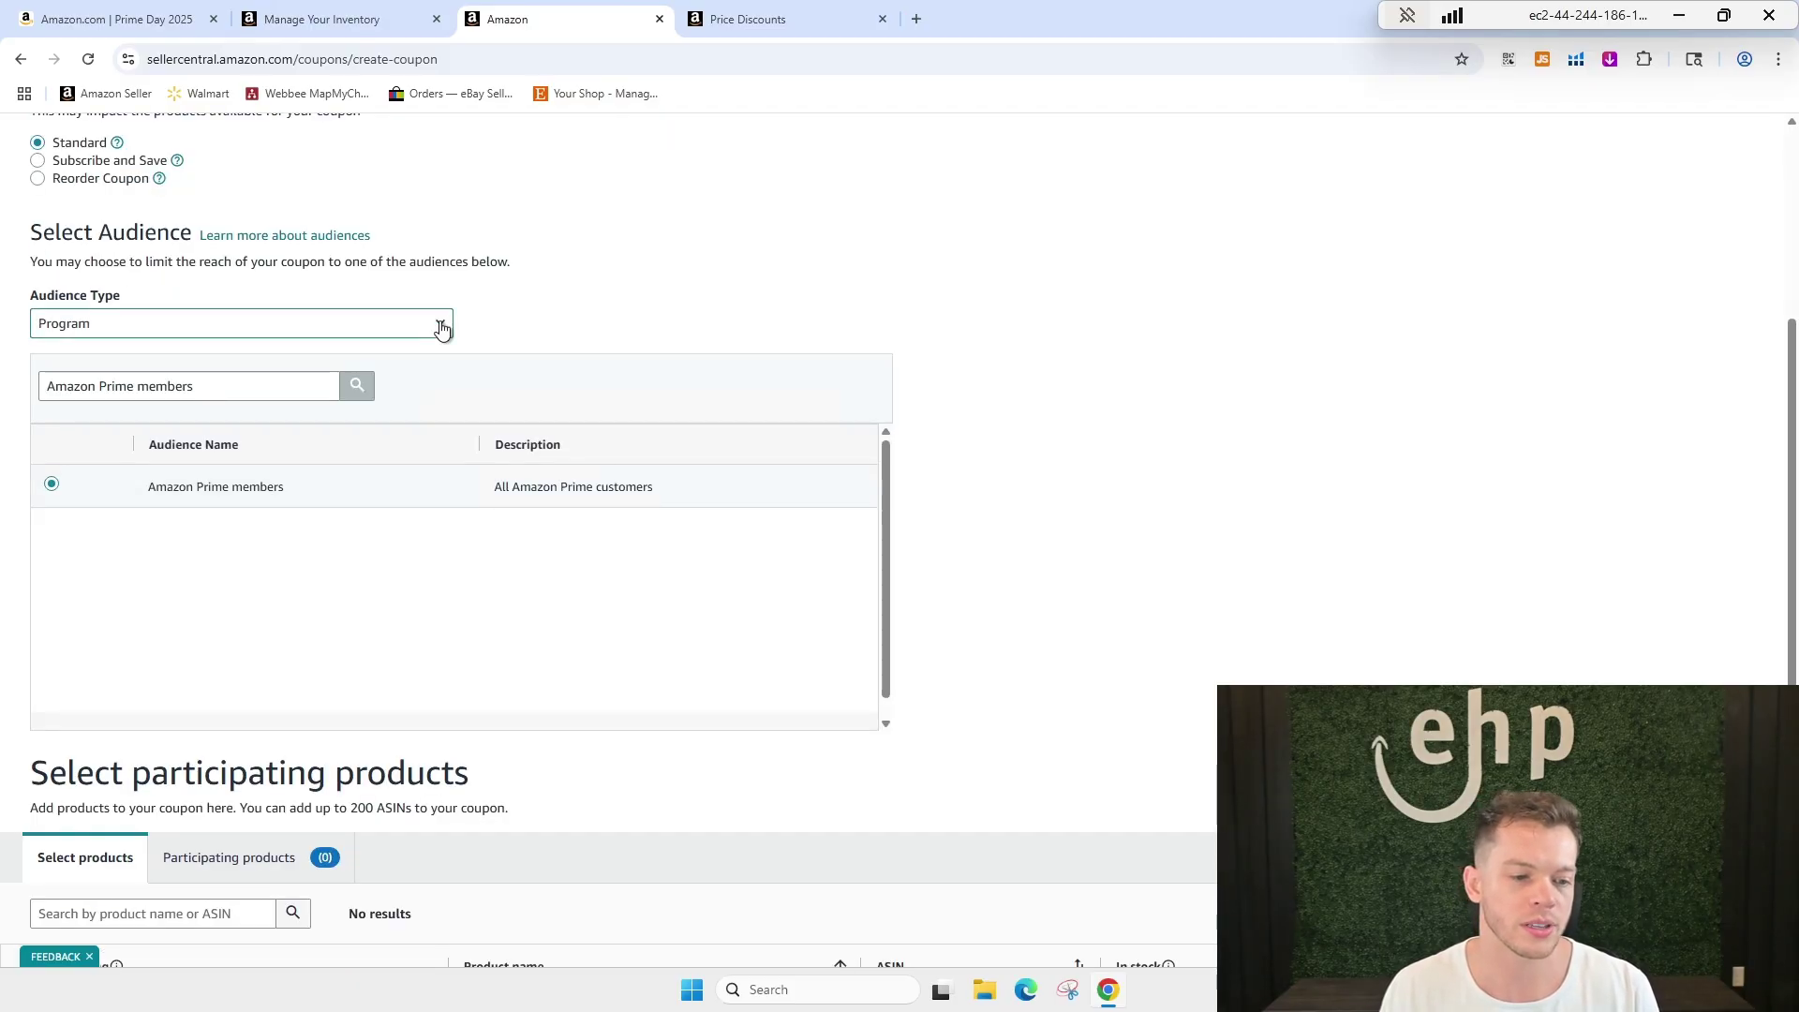
Add the product with ASIN B08MV3V9LN as a participating product and continue to the coupon details.
scroll(974, 360, down, 2)
scroll(1012, 375, down, 1)
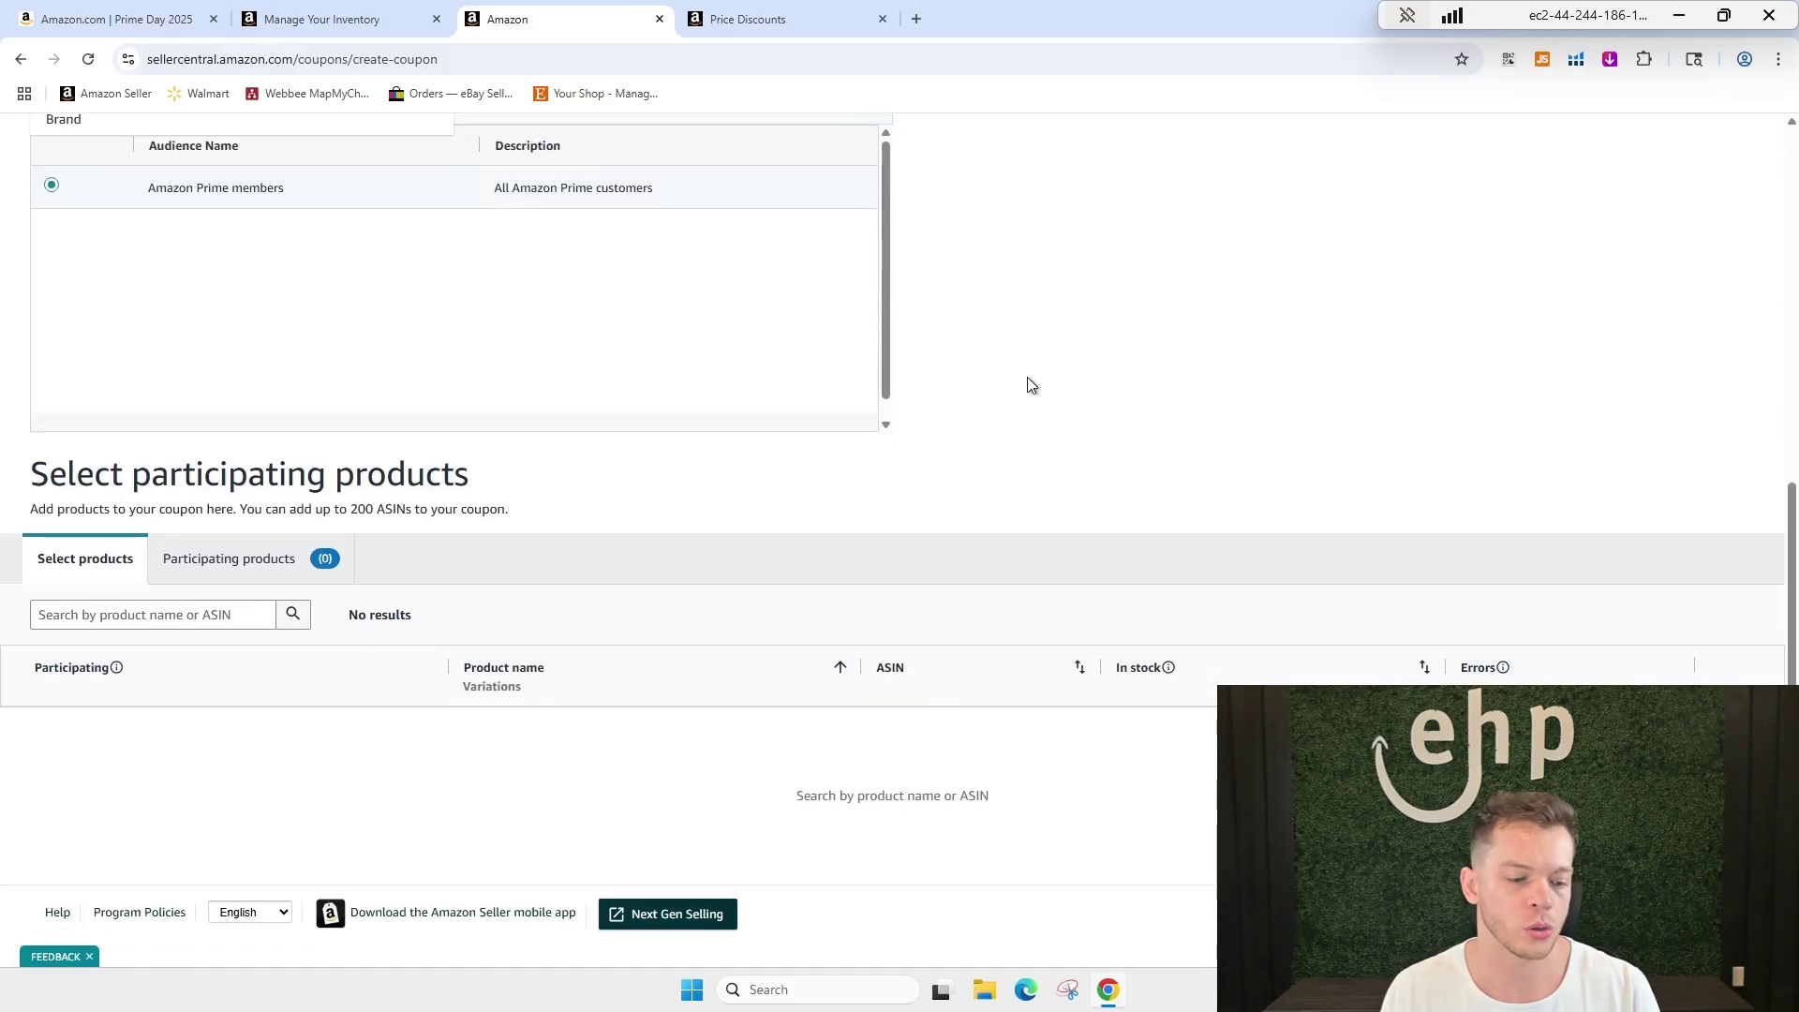
click(153, 610)
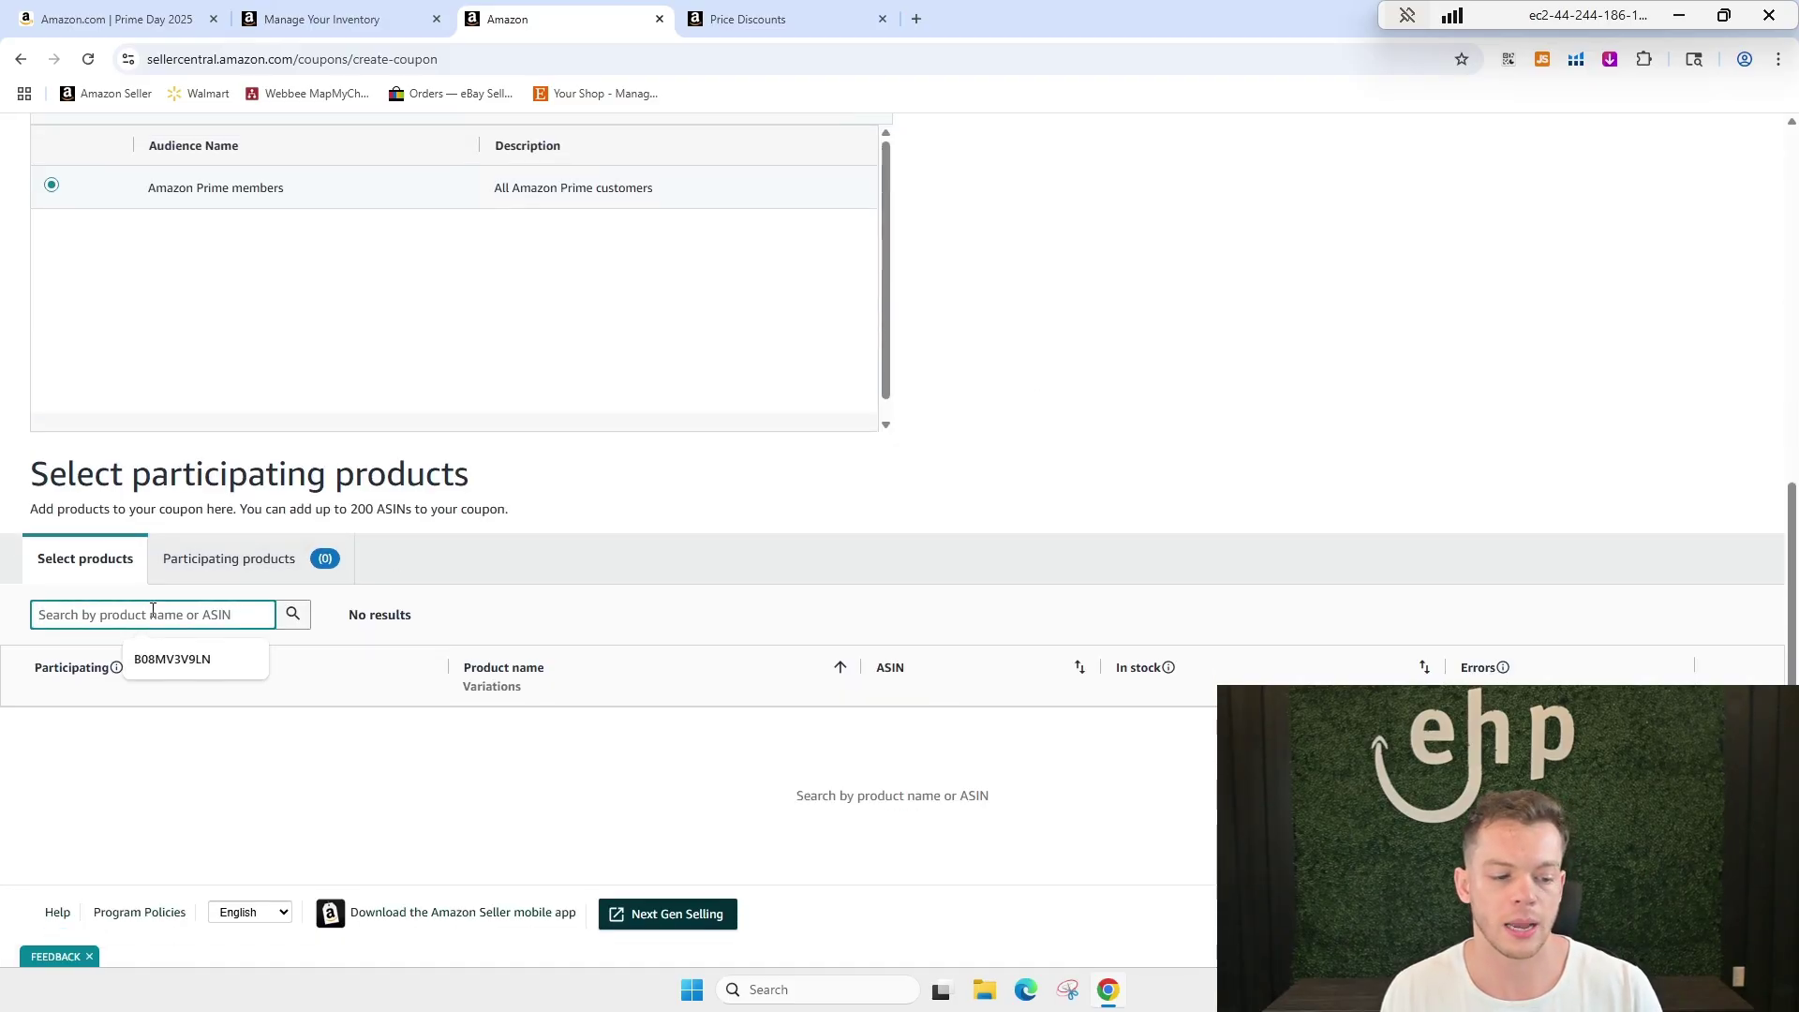
click(175, 651)
click(294, 614)
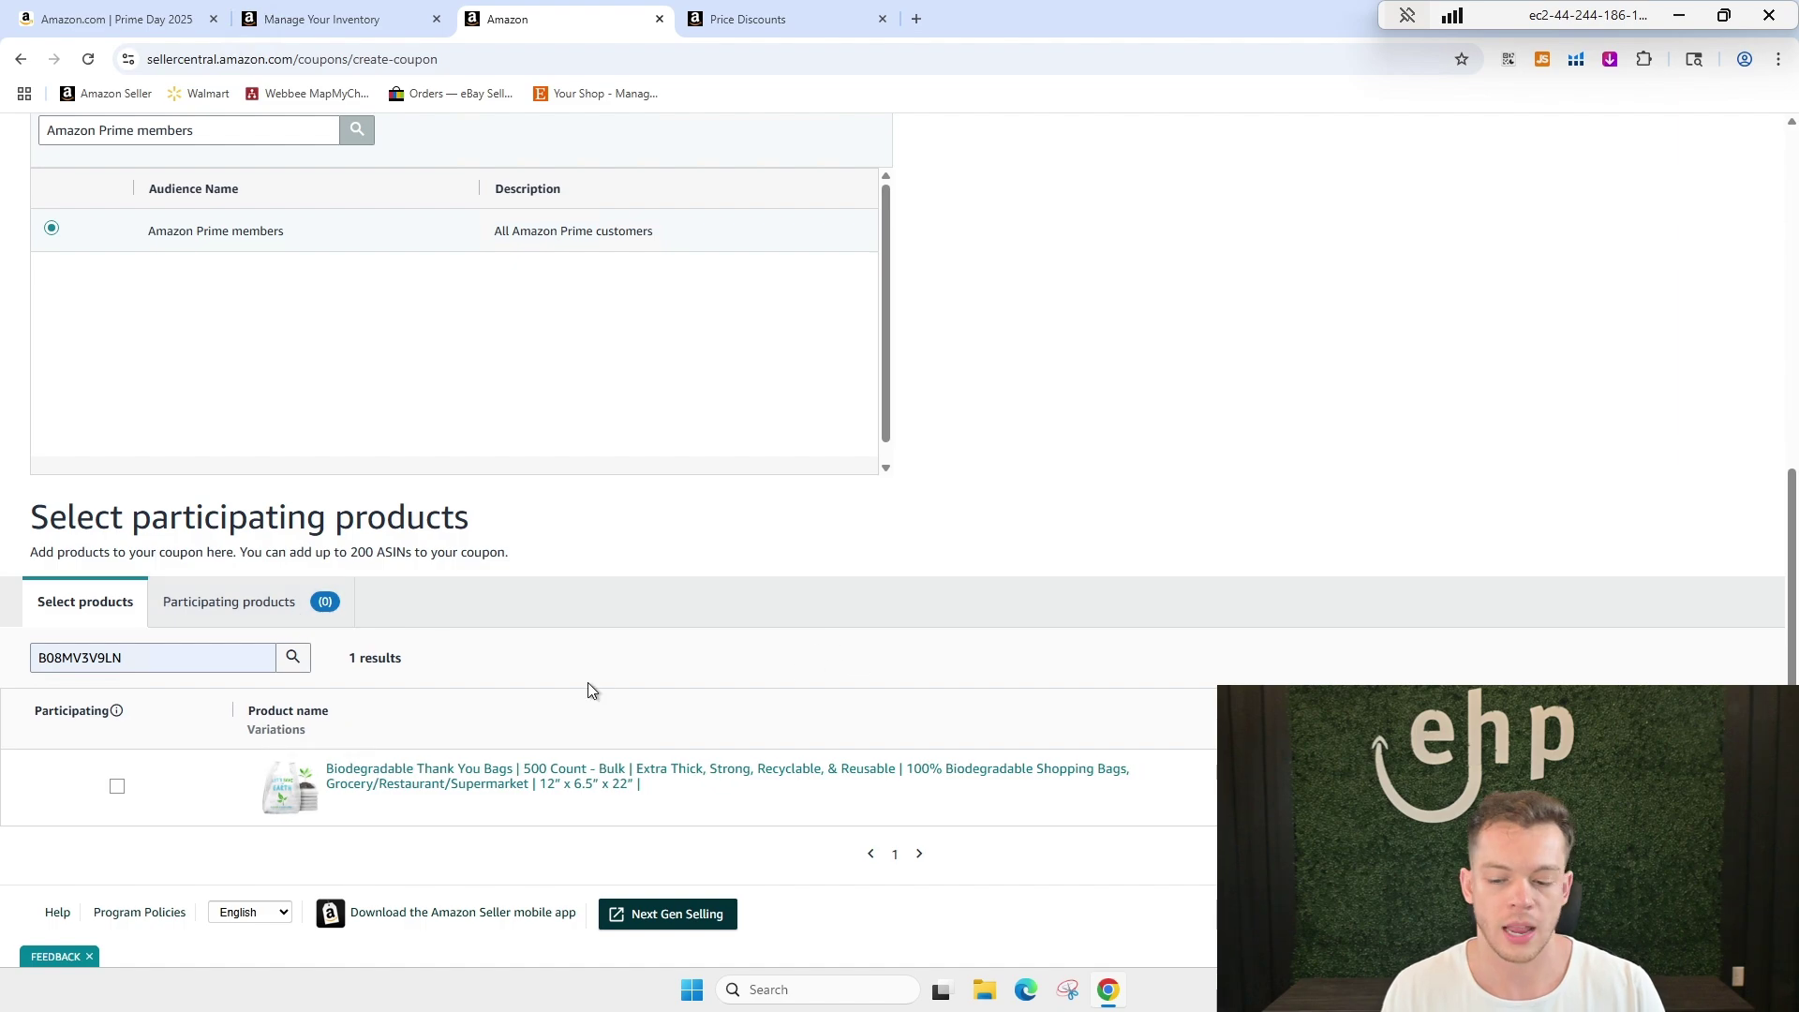
click(116, 786)
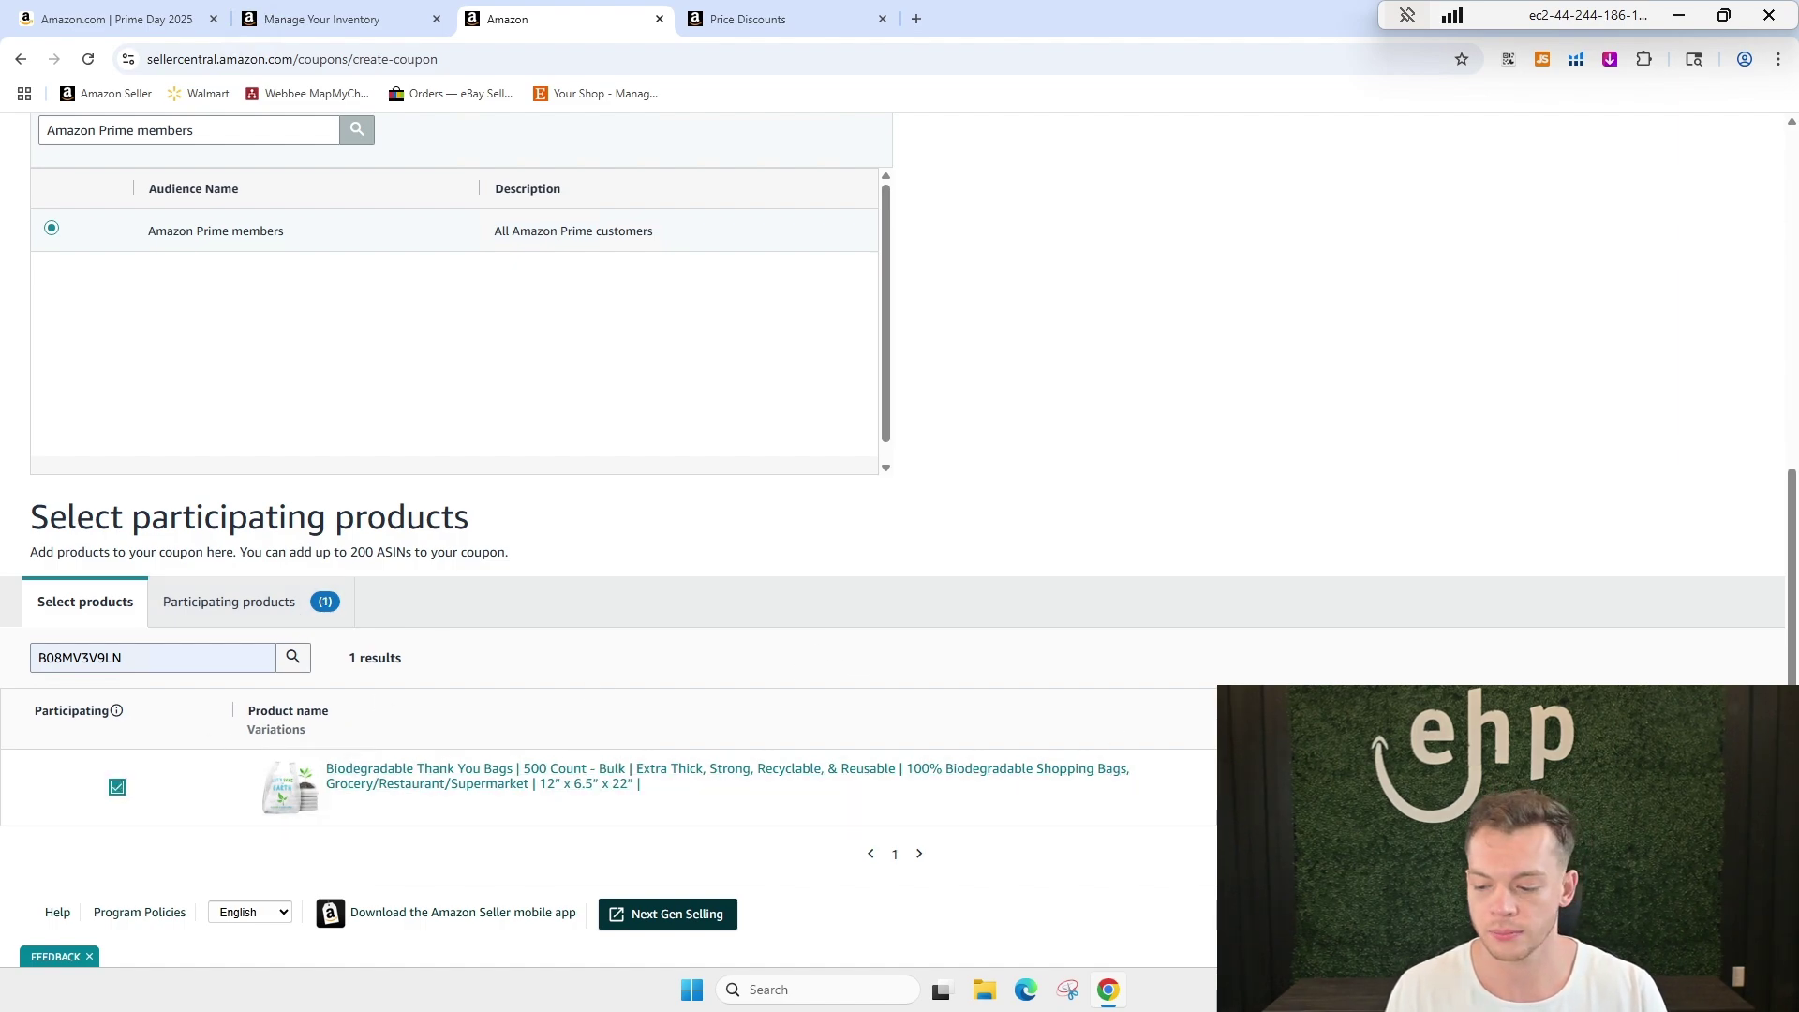
scroll(823, 787, up, 5)
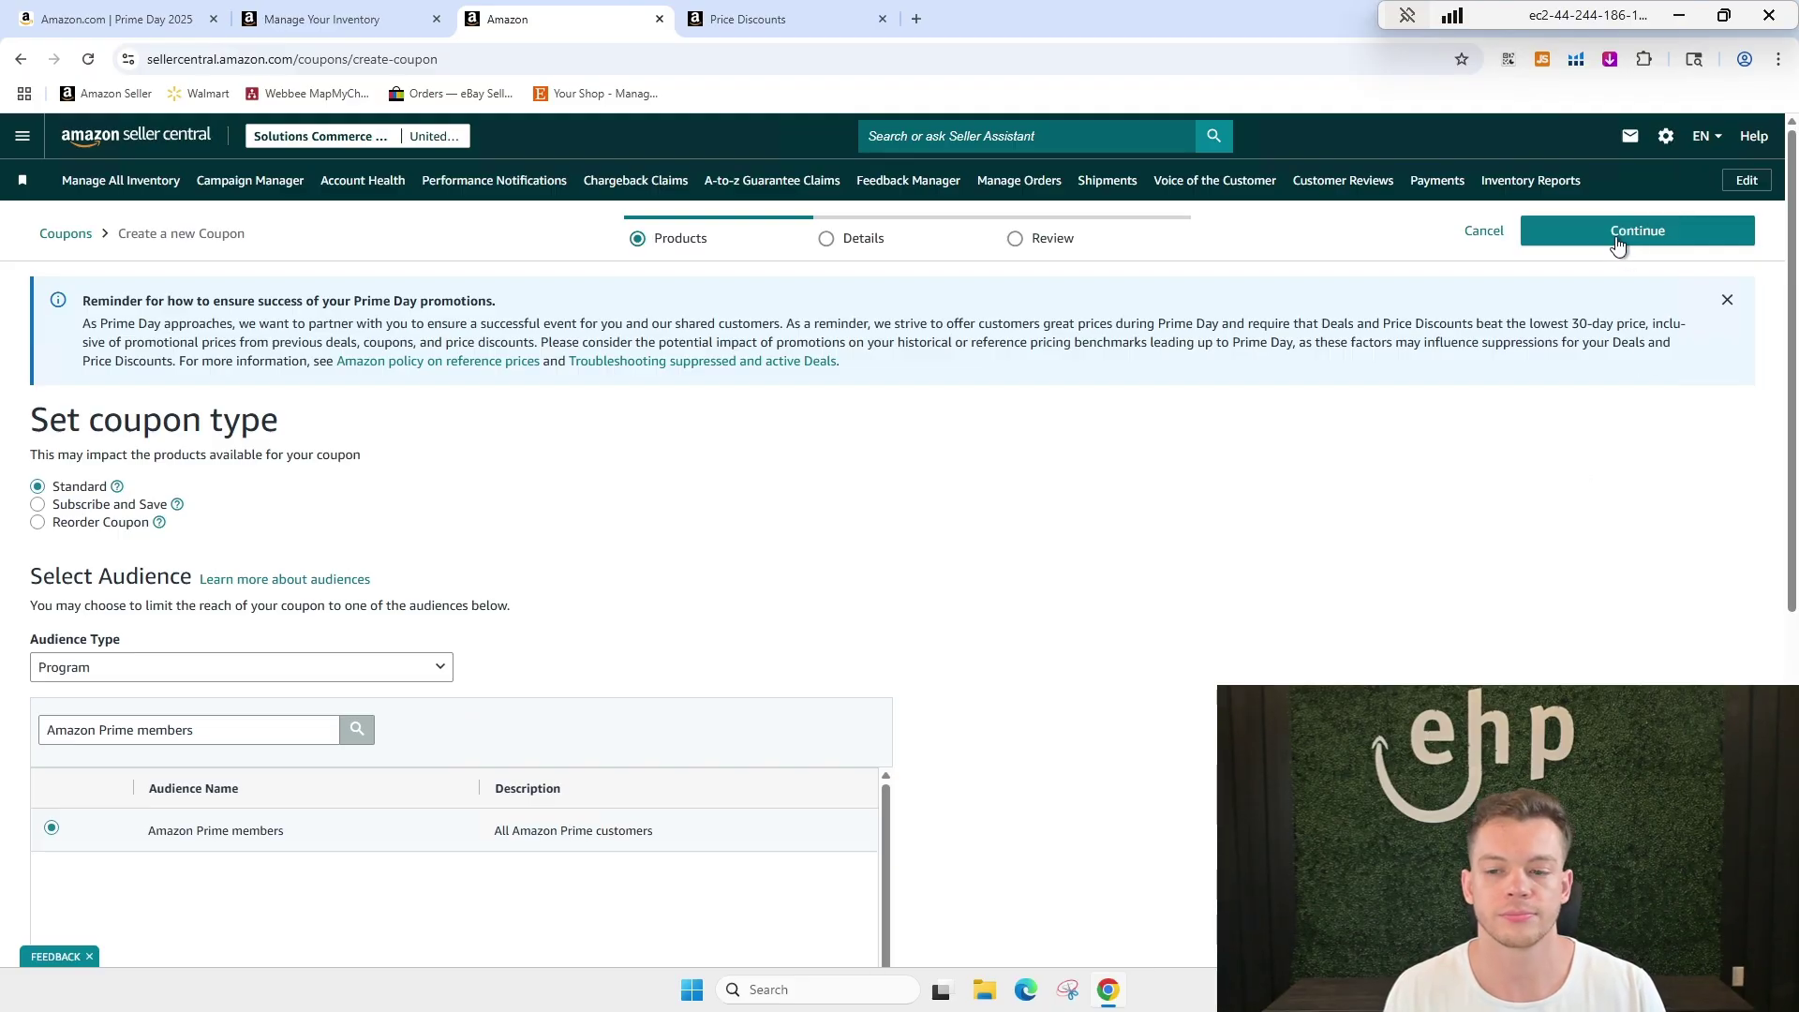
click(1617, 242)
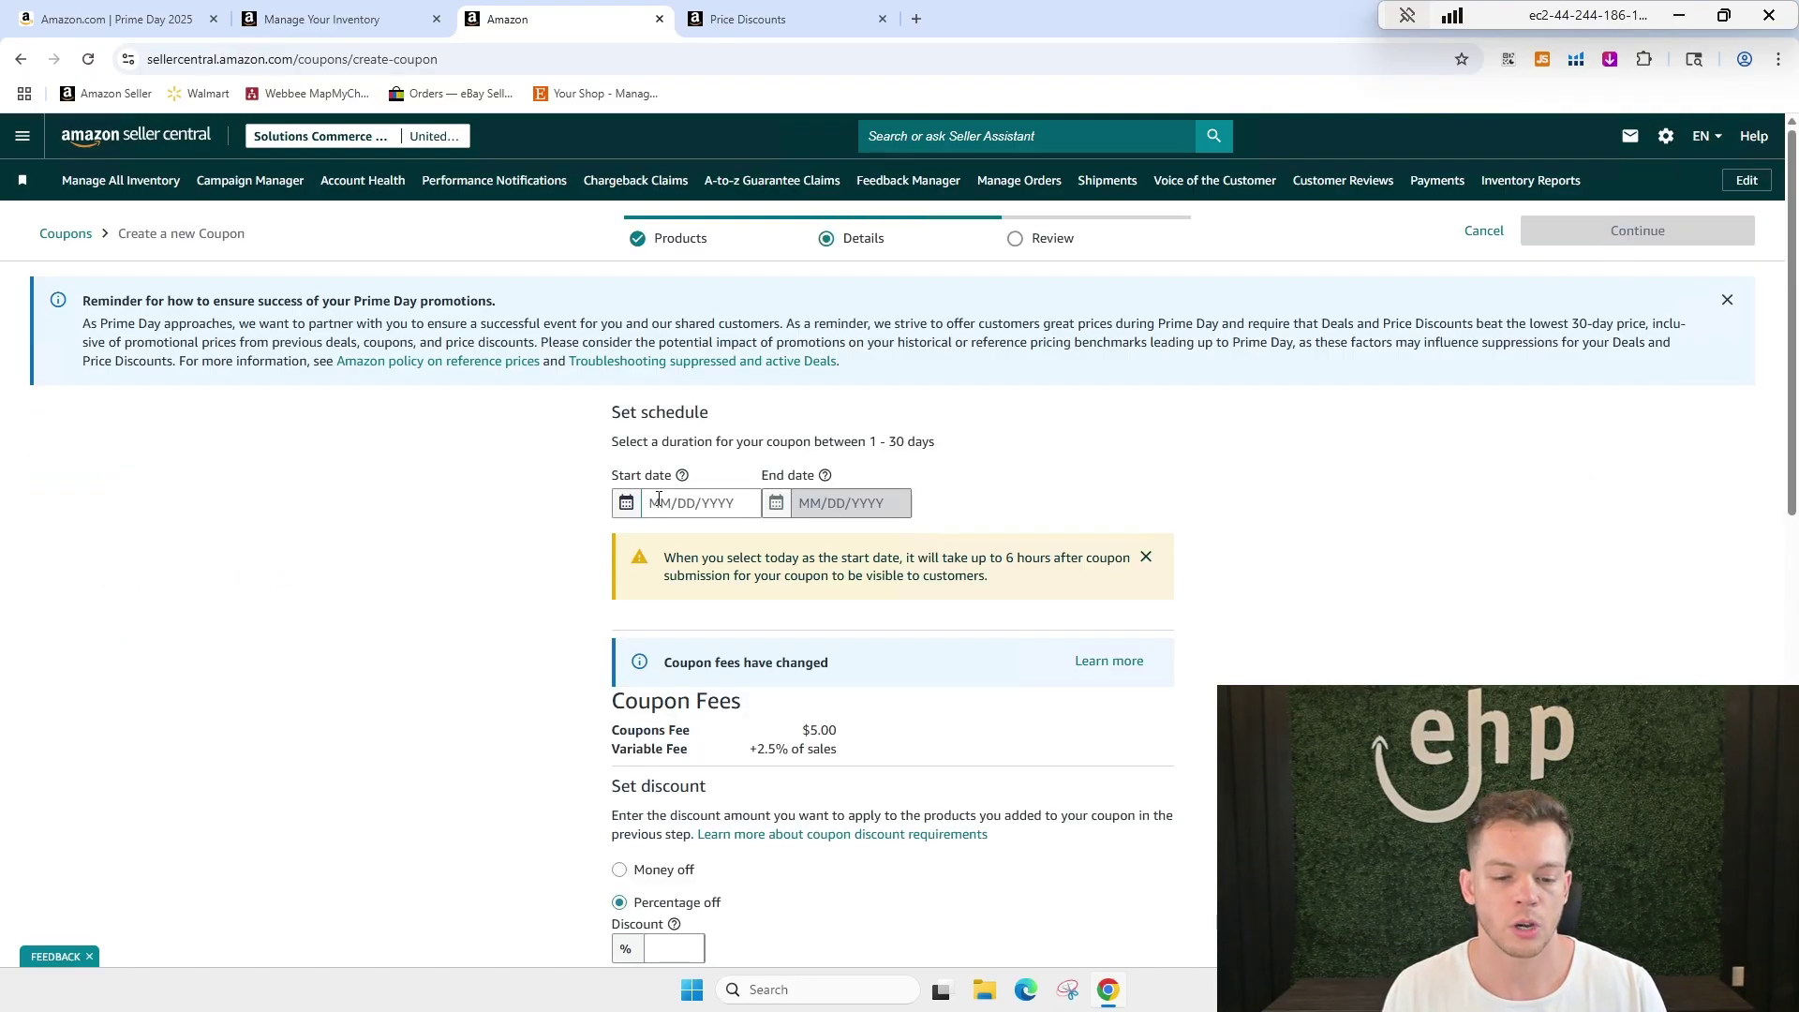
Schedule the coupon with start date 07/08/2025 and end date 07/11/2025.
click(657, 502)
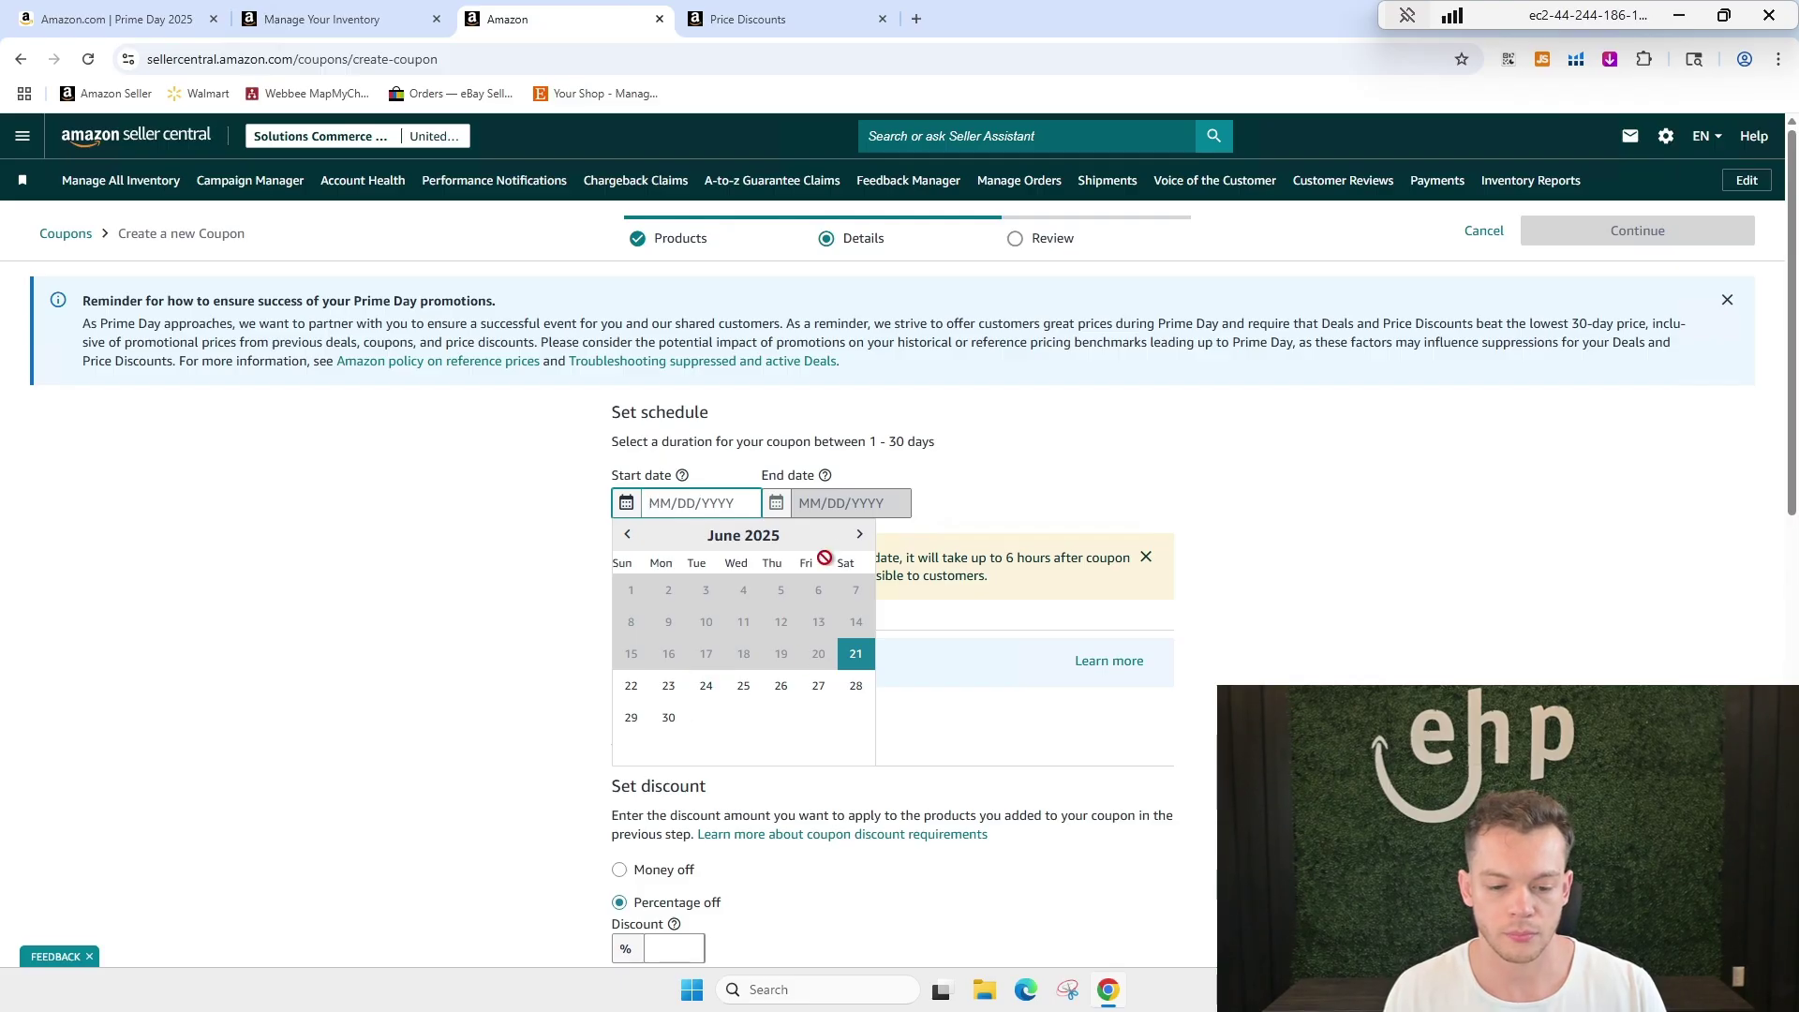
click(858, 534)
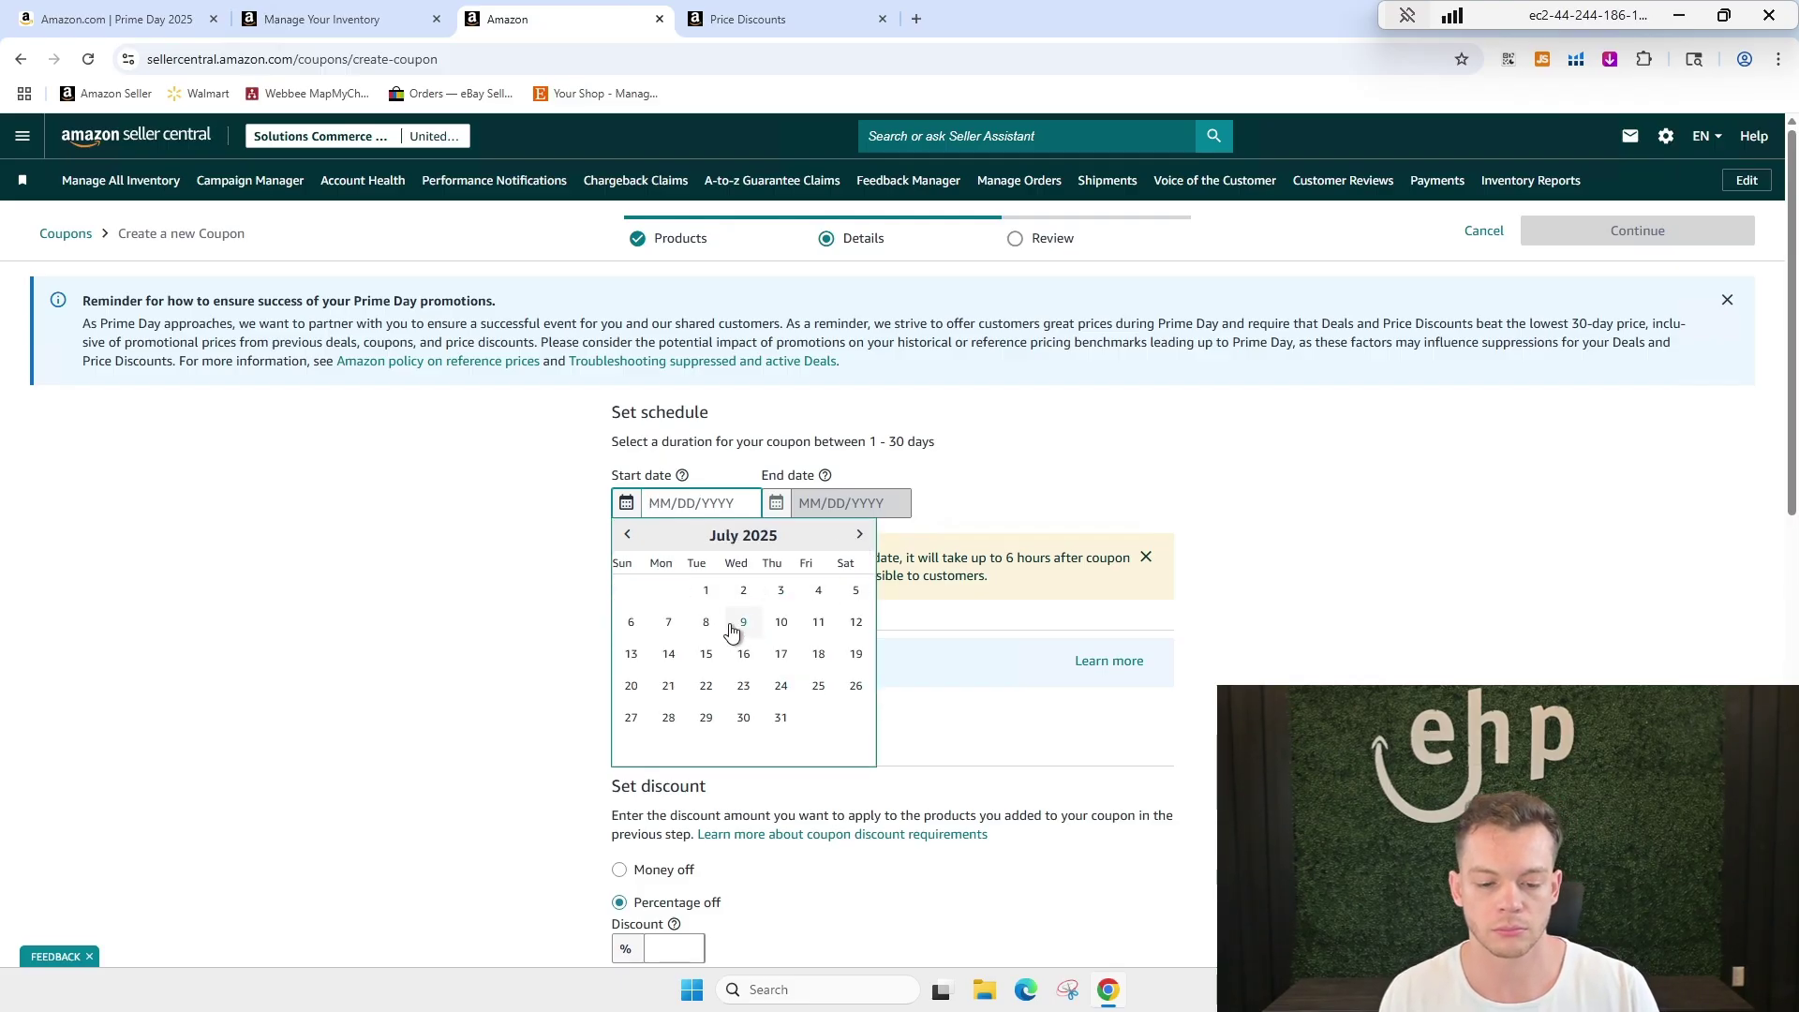
click(706, 622)
click(863, 504)
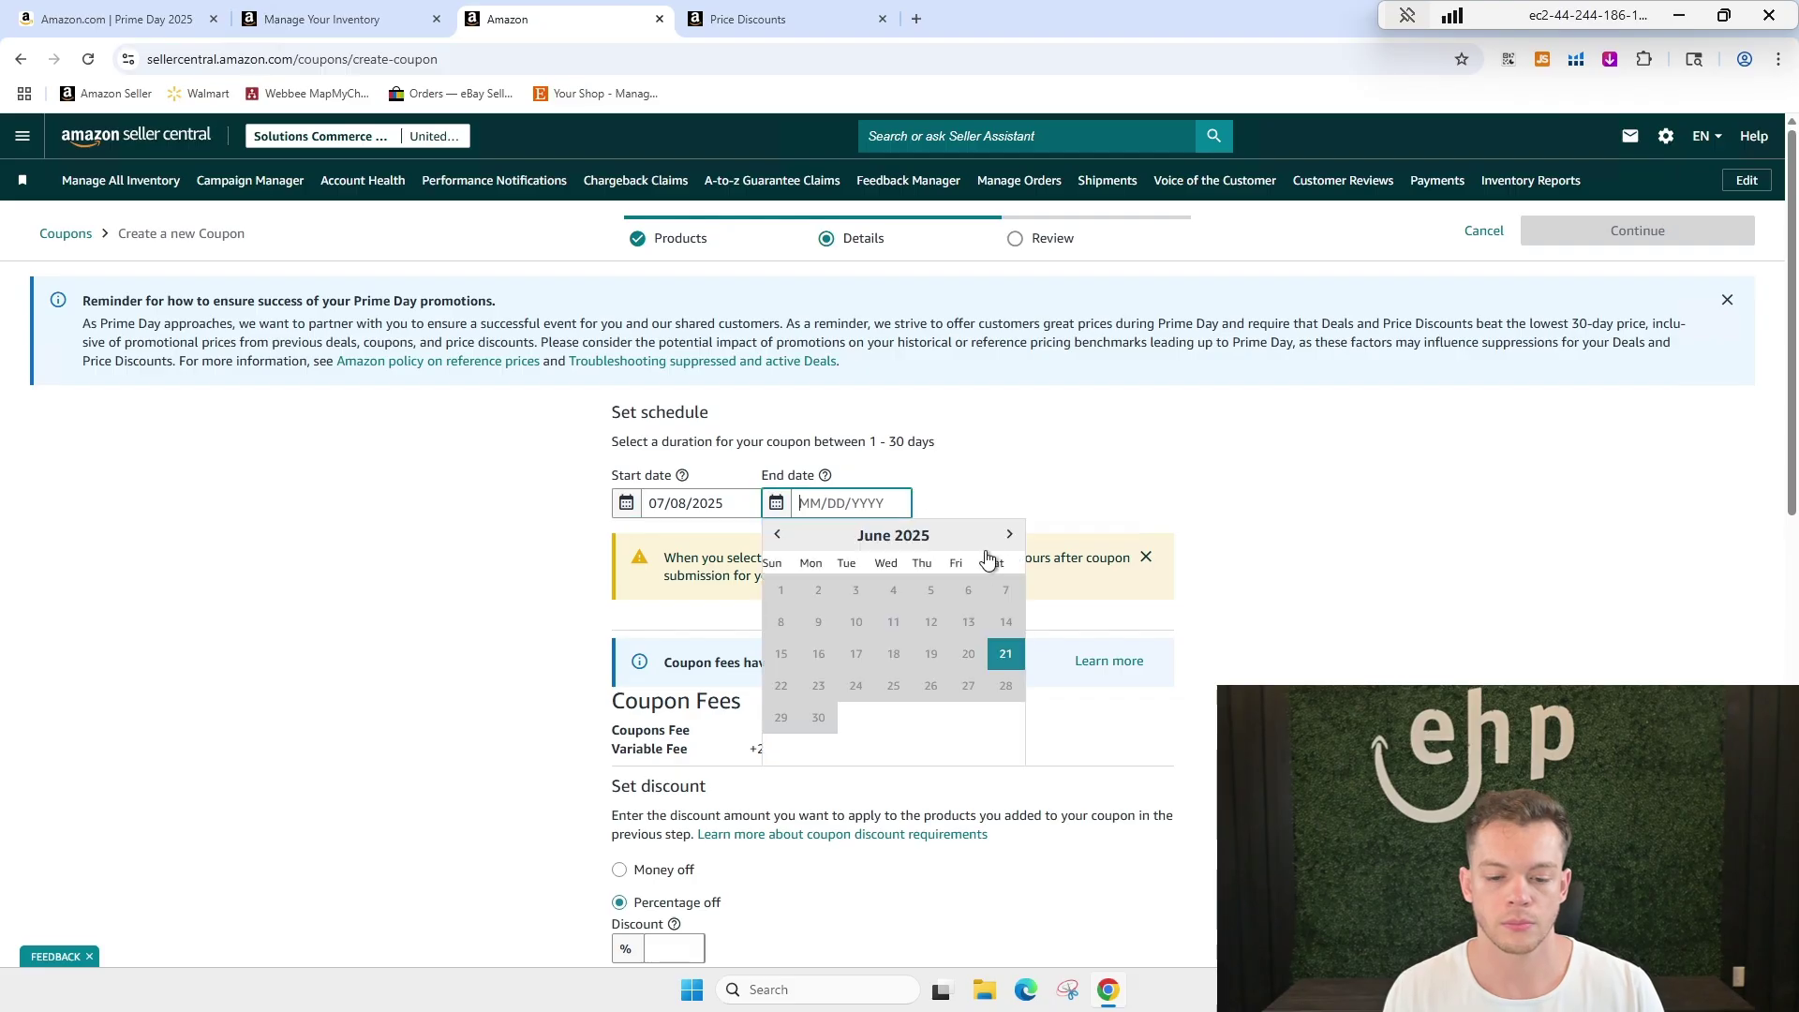
click(1009, 533)
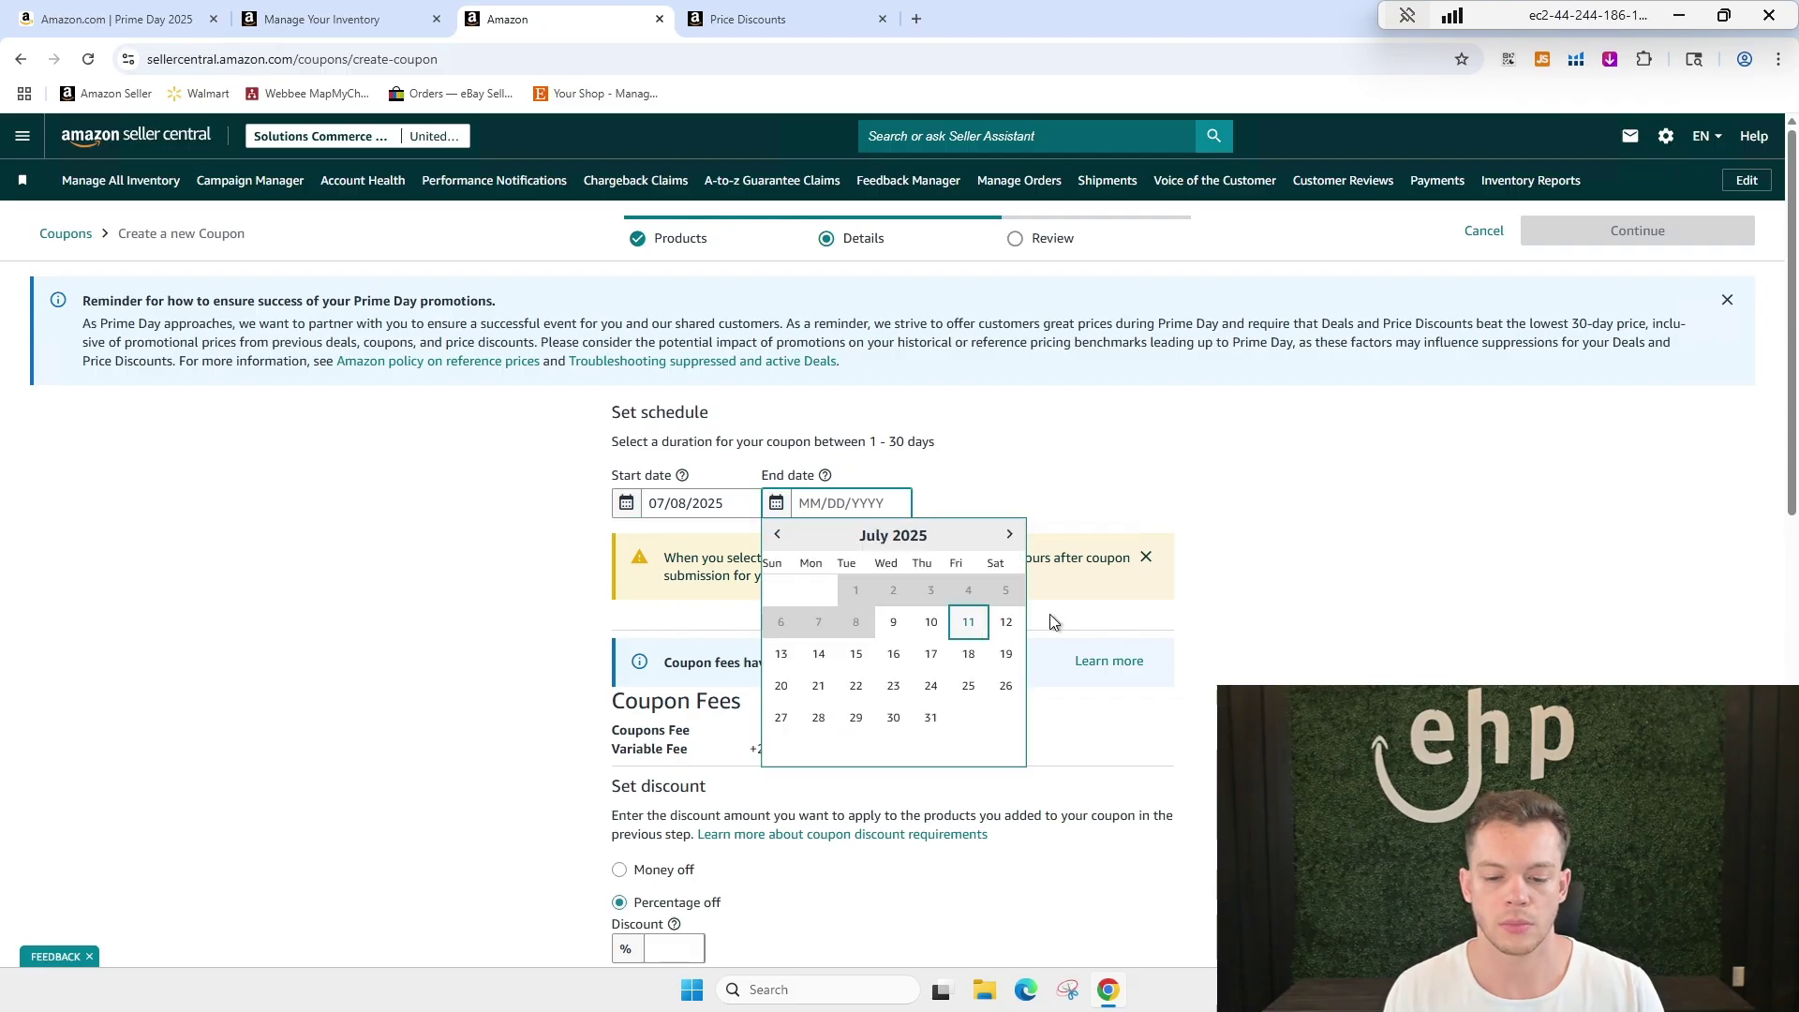
click(968, 622)
Review the start-date notice and coupon fees, and set the percentage-off discount to 5%.
scroll(1217, 581, down, 2)
drag(684, 376, 936, 528)
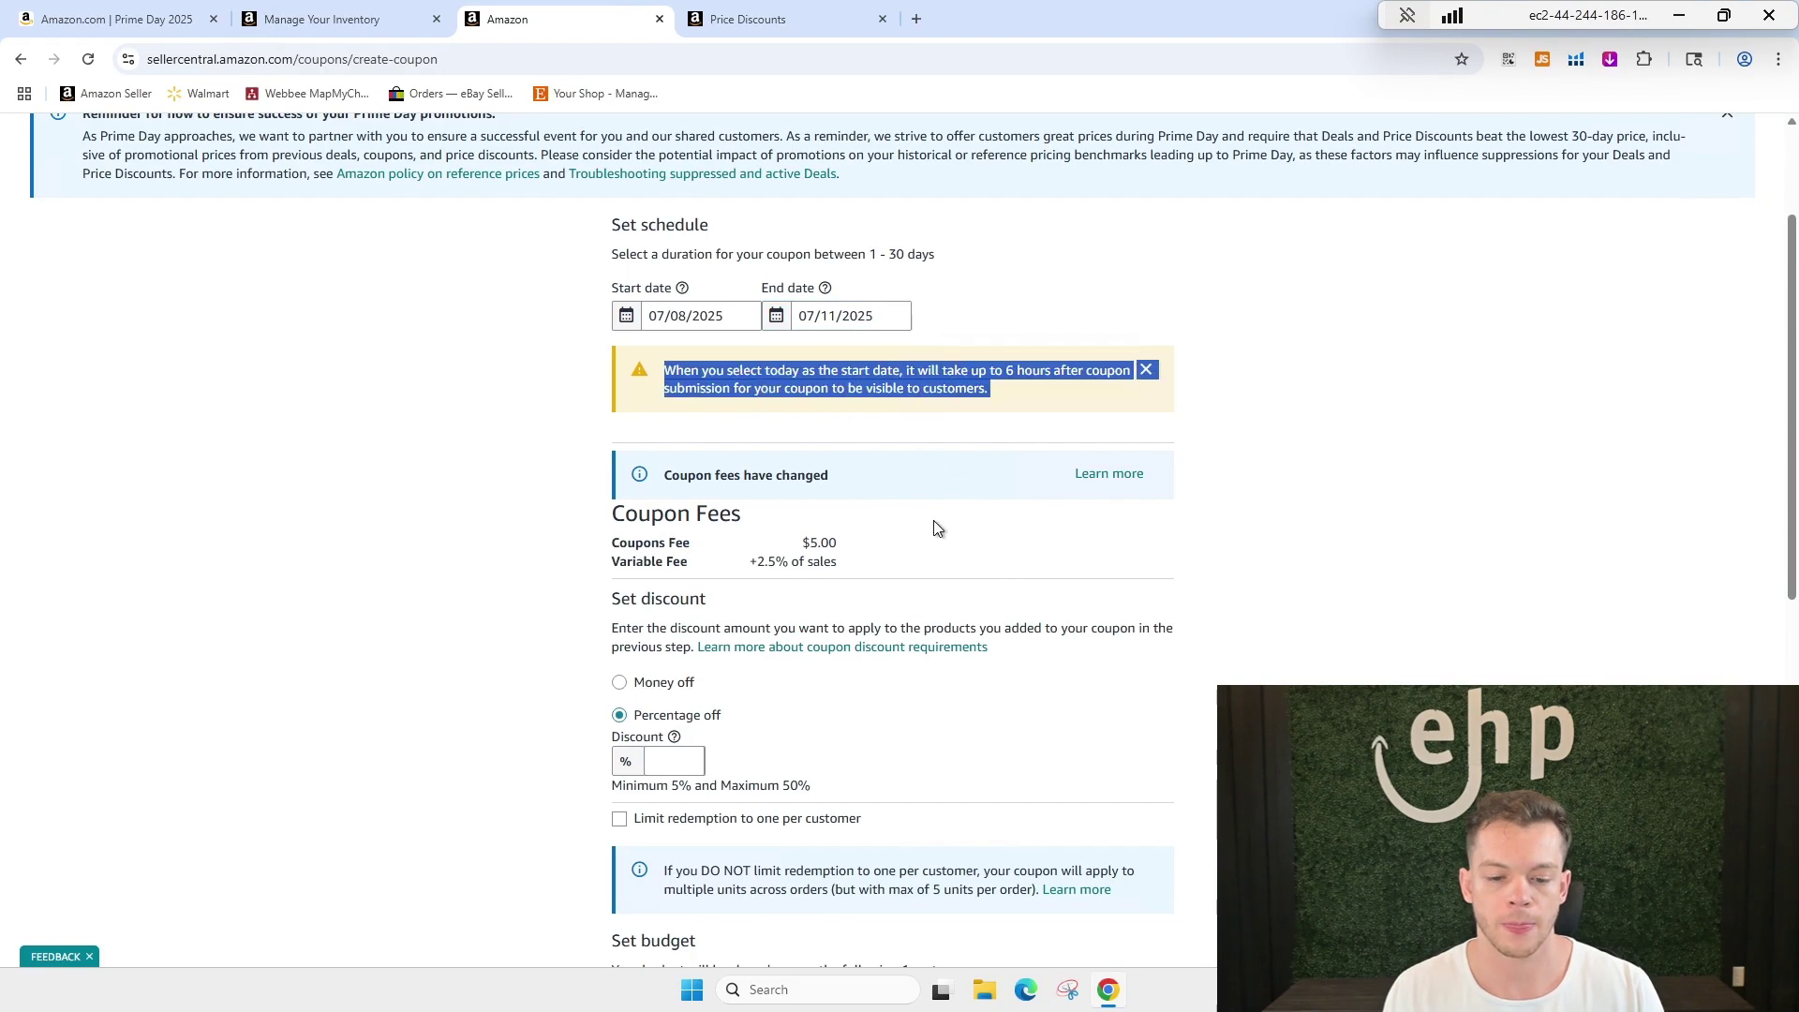
click(937, 528)
scroll(937, 528, down, 1)
drag(624, 420, 927, 500)
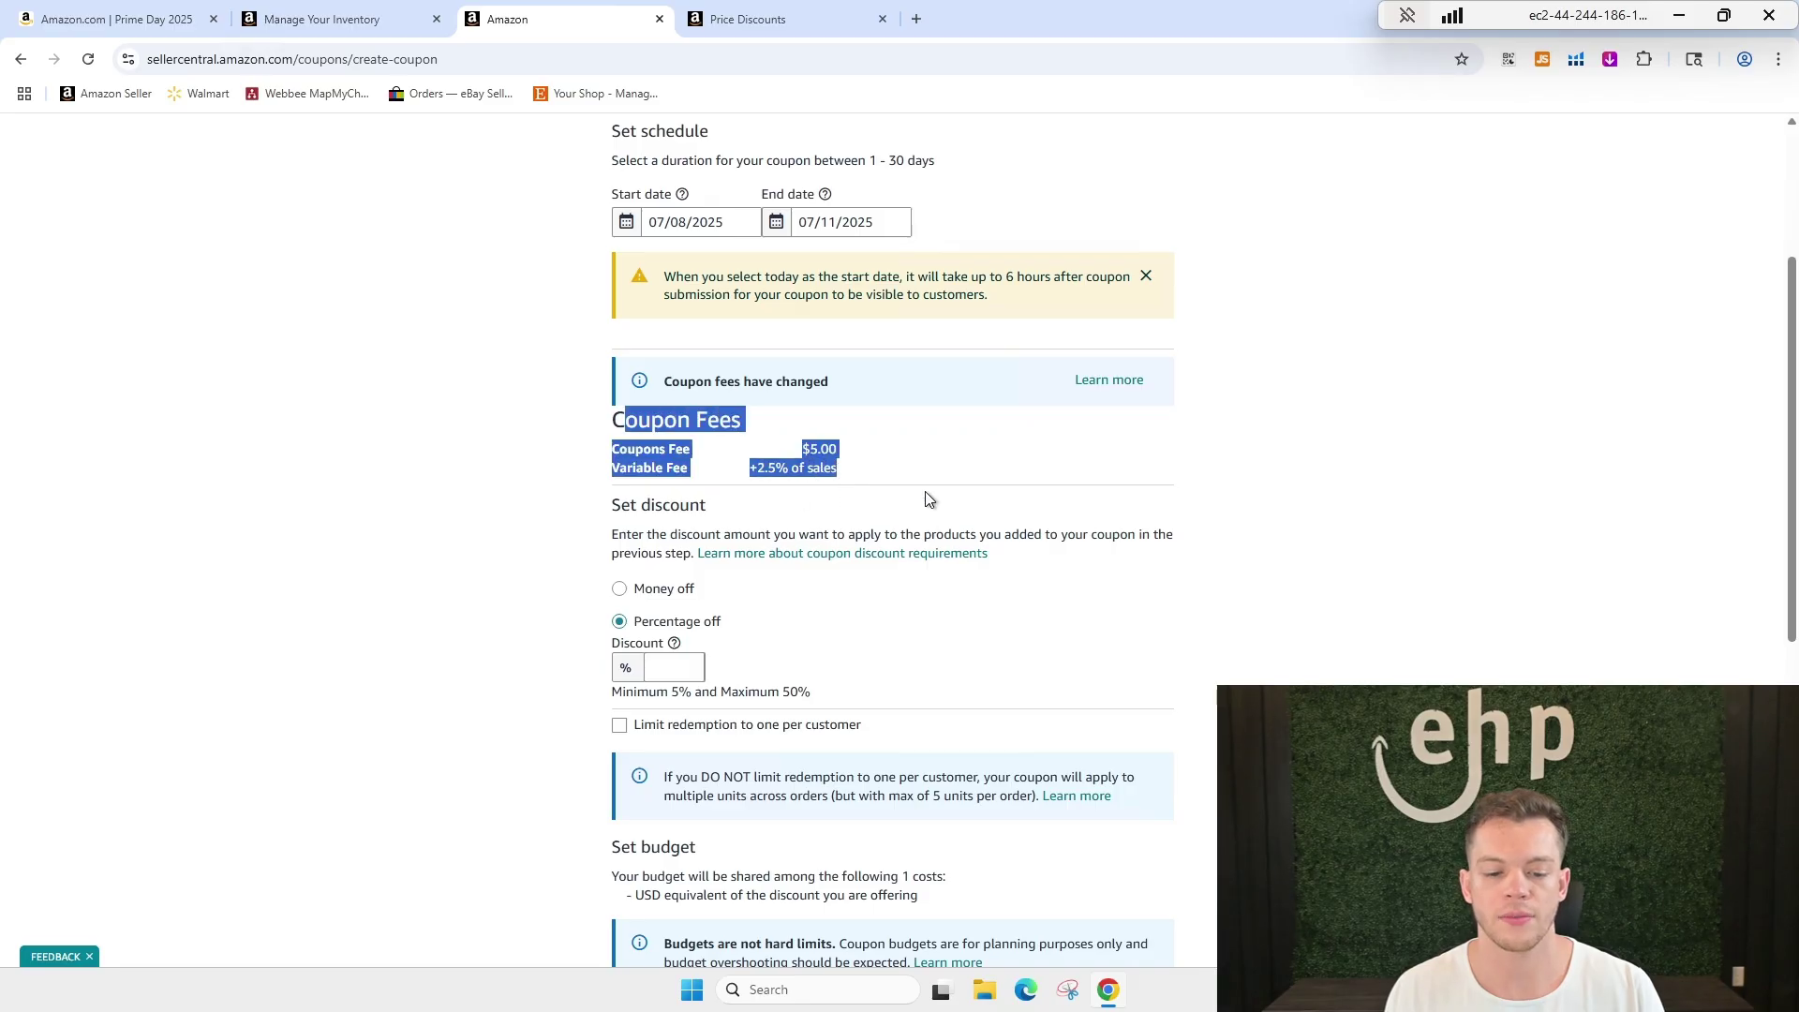
scroll(927, 499, down, 2)
click(674, 480)
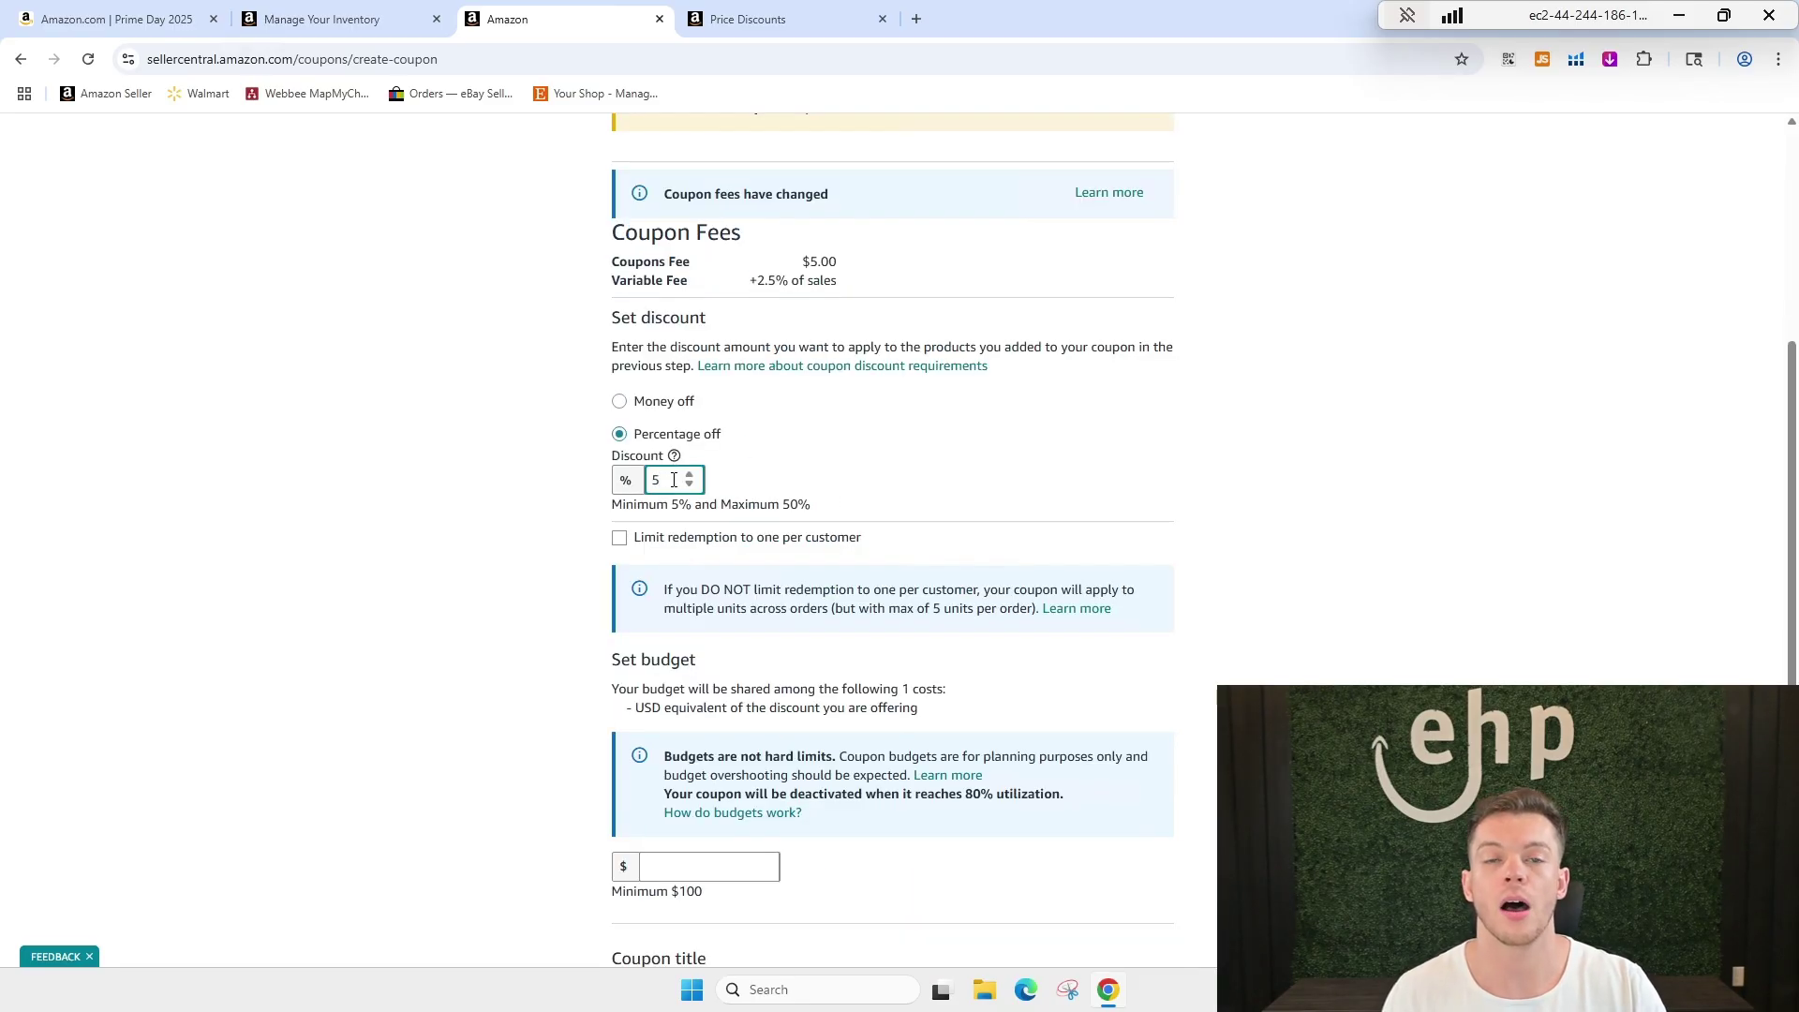
text(5)
click(915, 478)
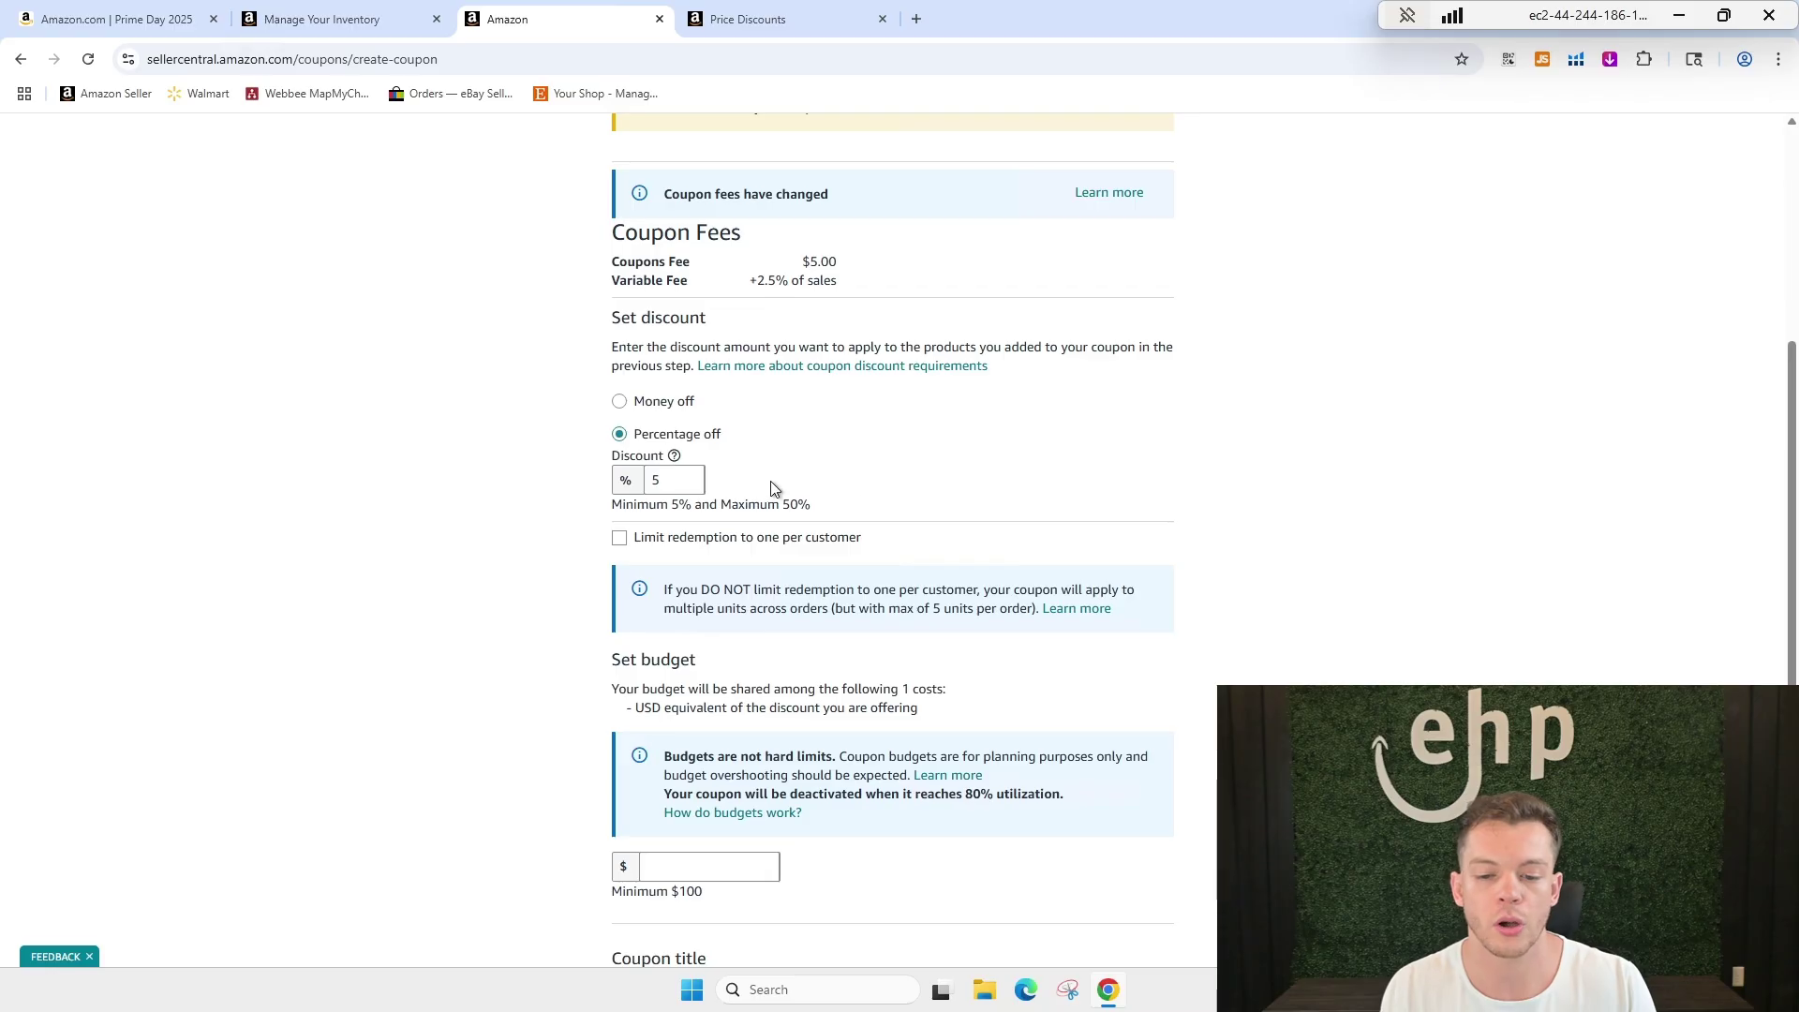
Examine the coupon's budget requirements and the guidance for writing an effective coupon title.
scroll(937, 593, down, 3)
click(693, 585)
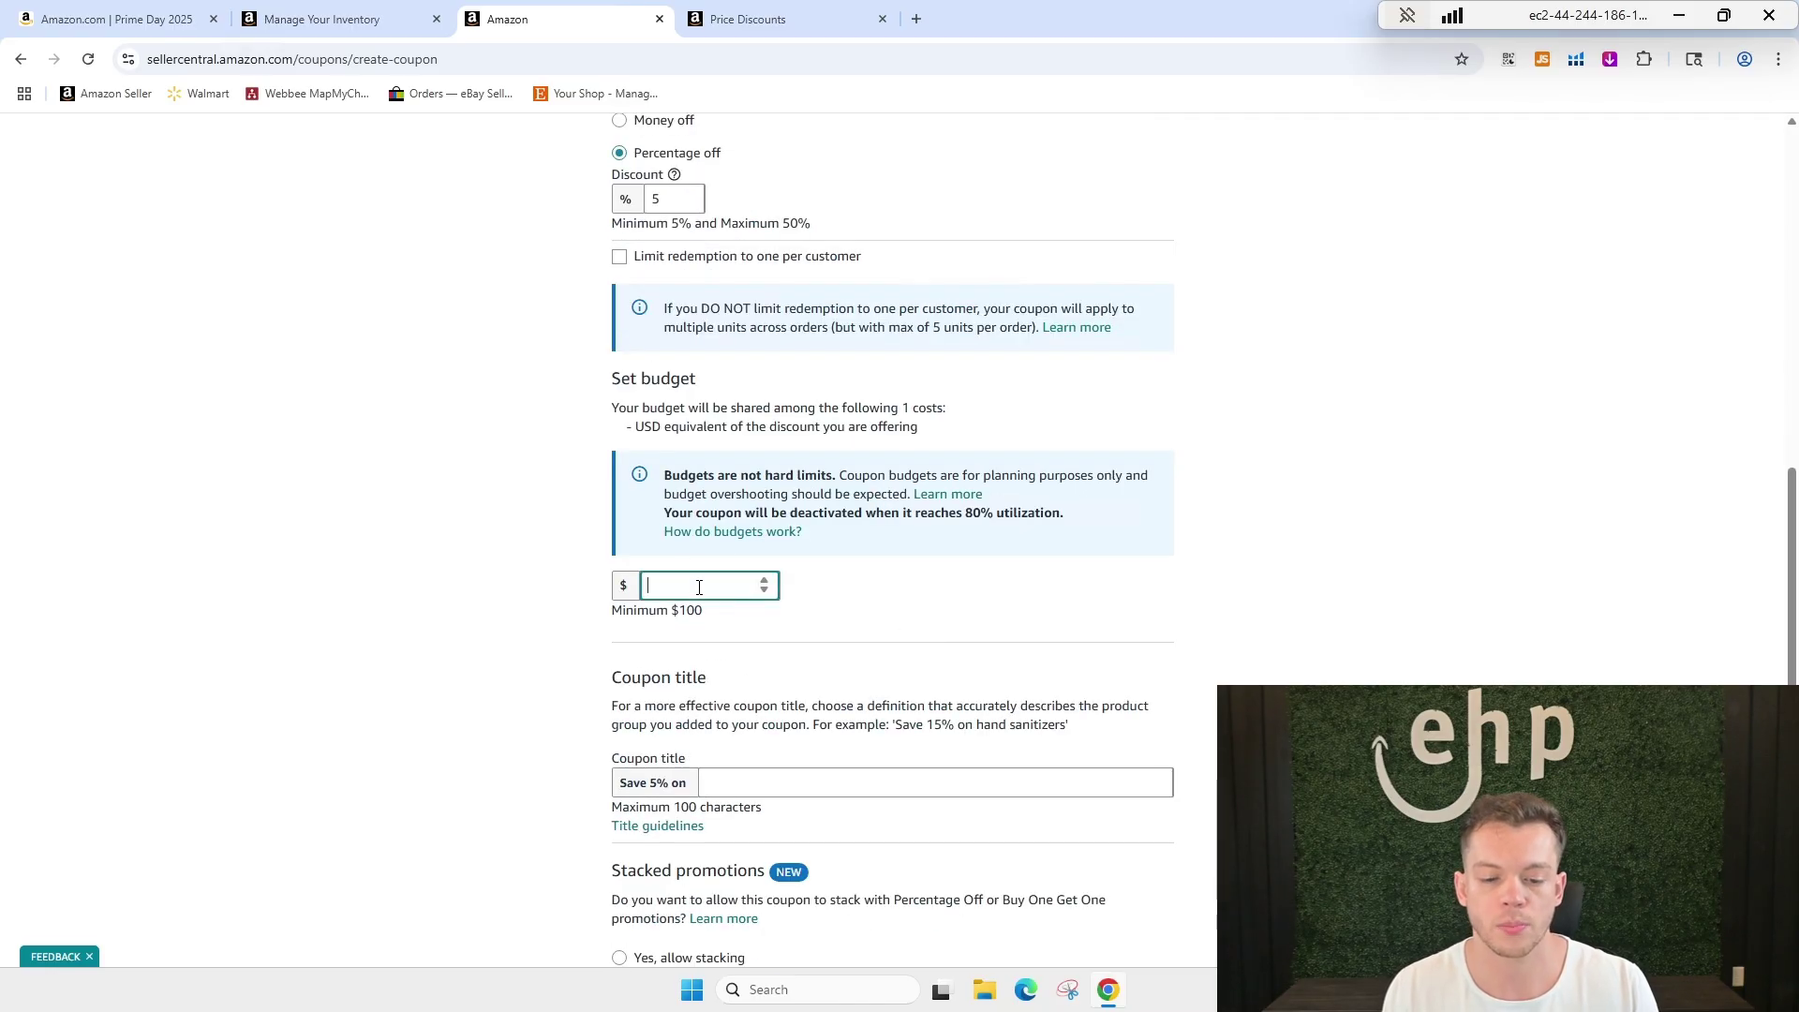
scroll(750, 590, down, 2)
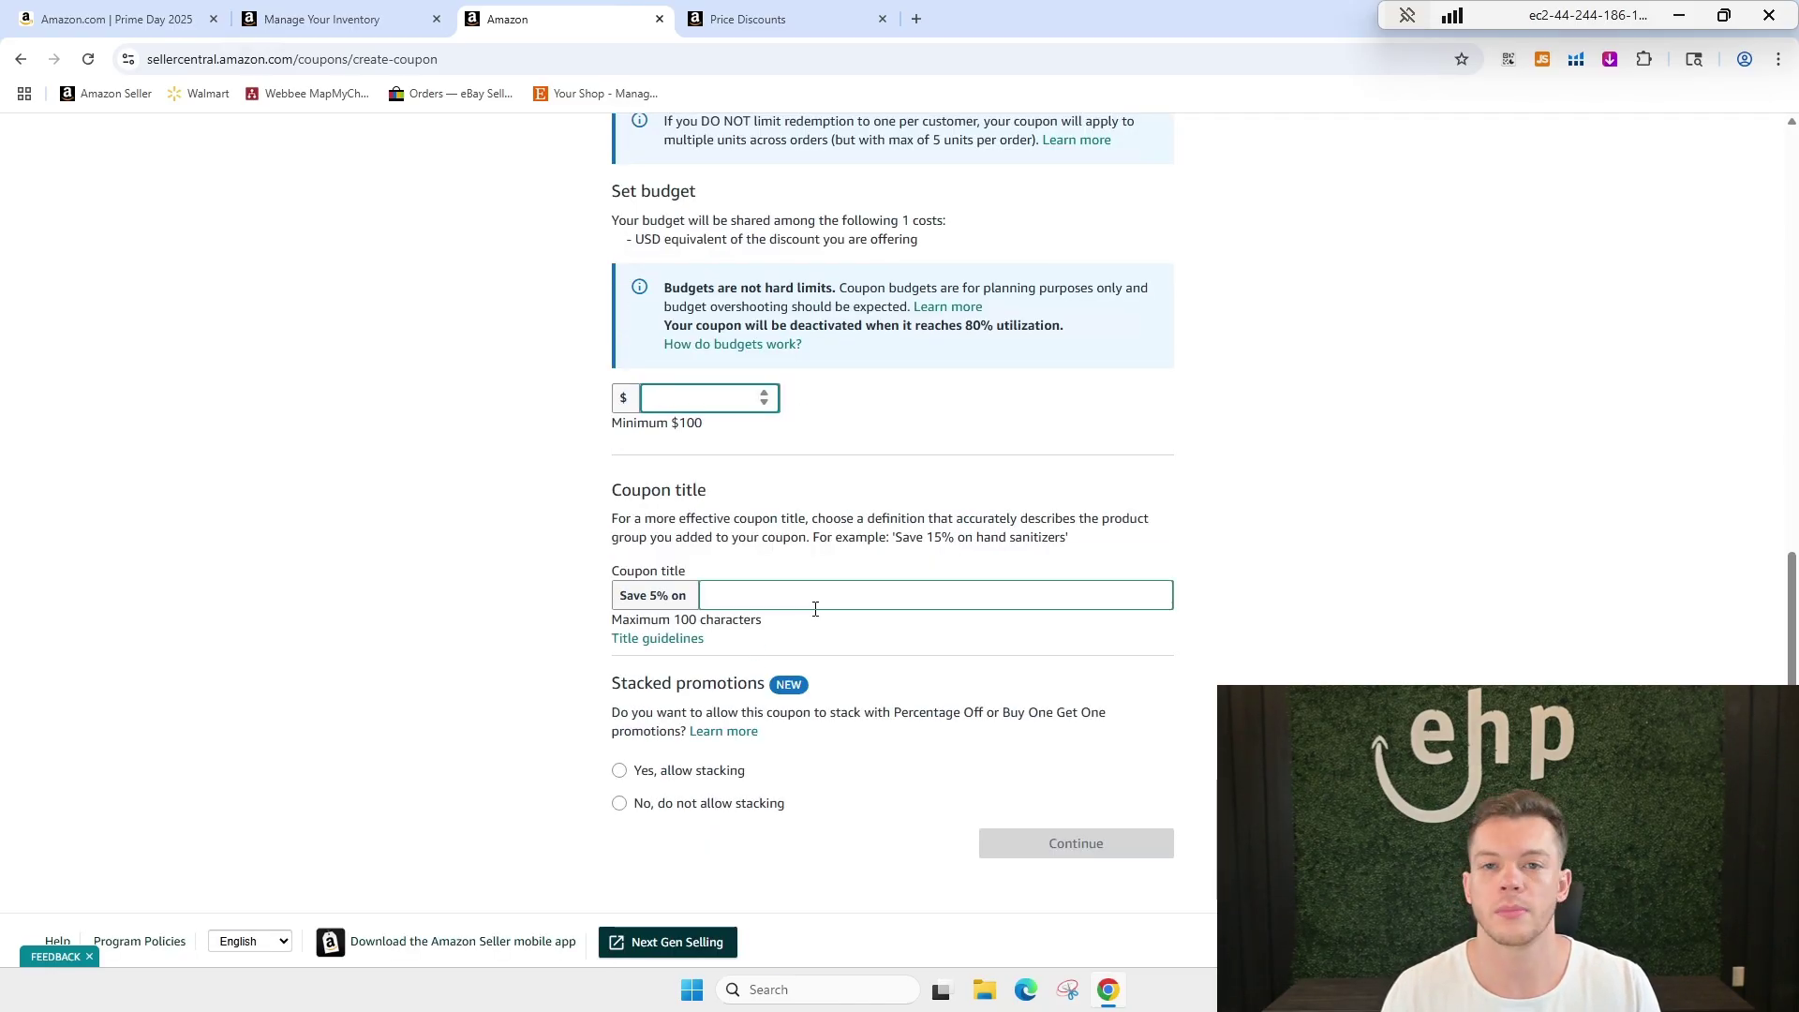
drag(620, 538, 858, 524)
drag(690, 519, 1084, 547)
triple_click(1084, 547)
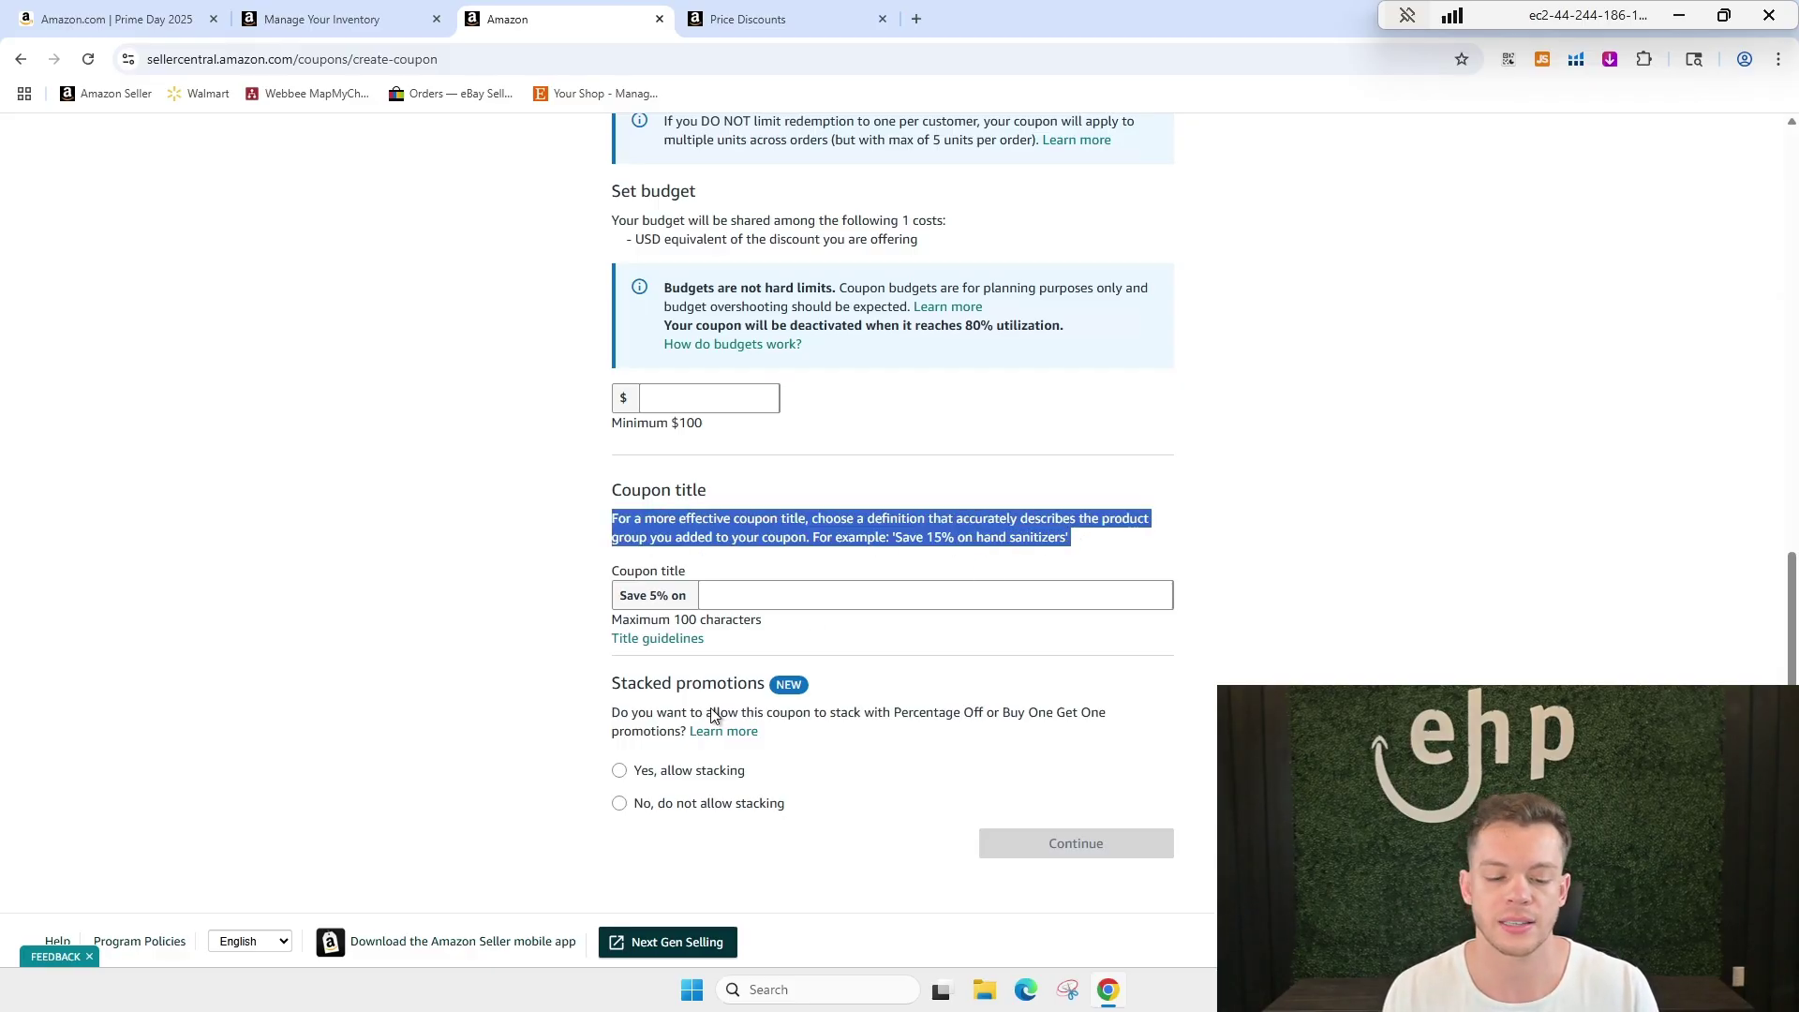
Compare the stacked promotions options and choose not to allow stacking for this coupon.
click(693, 803)
scroll(1006, 746, down, 1)
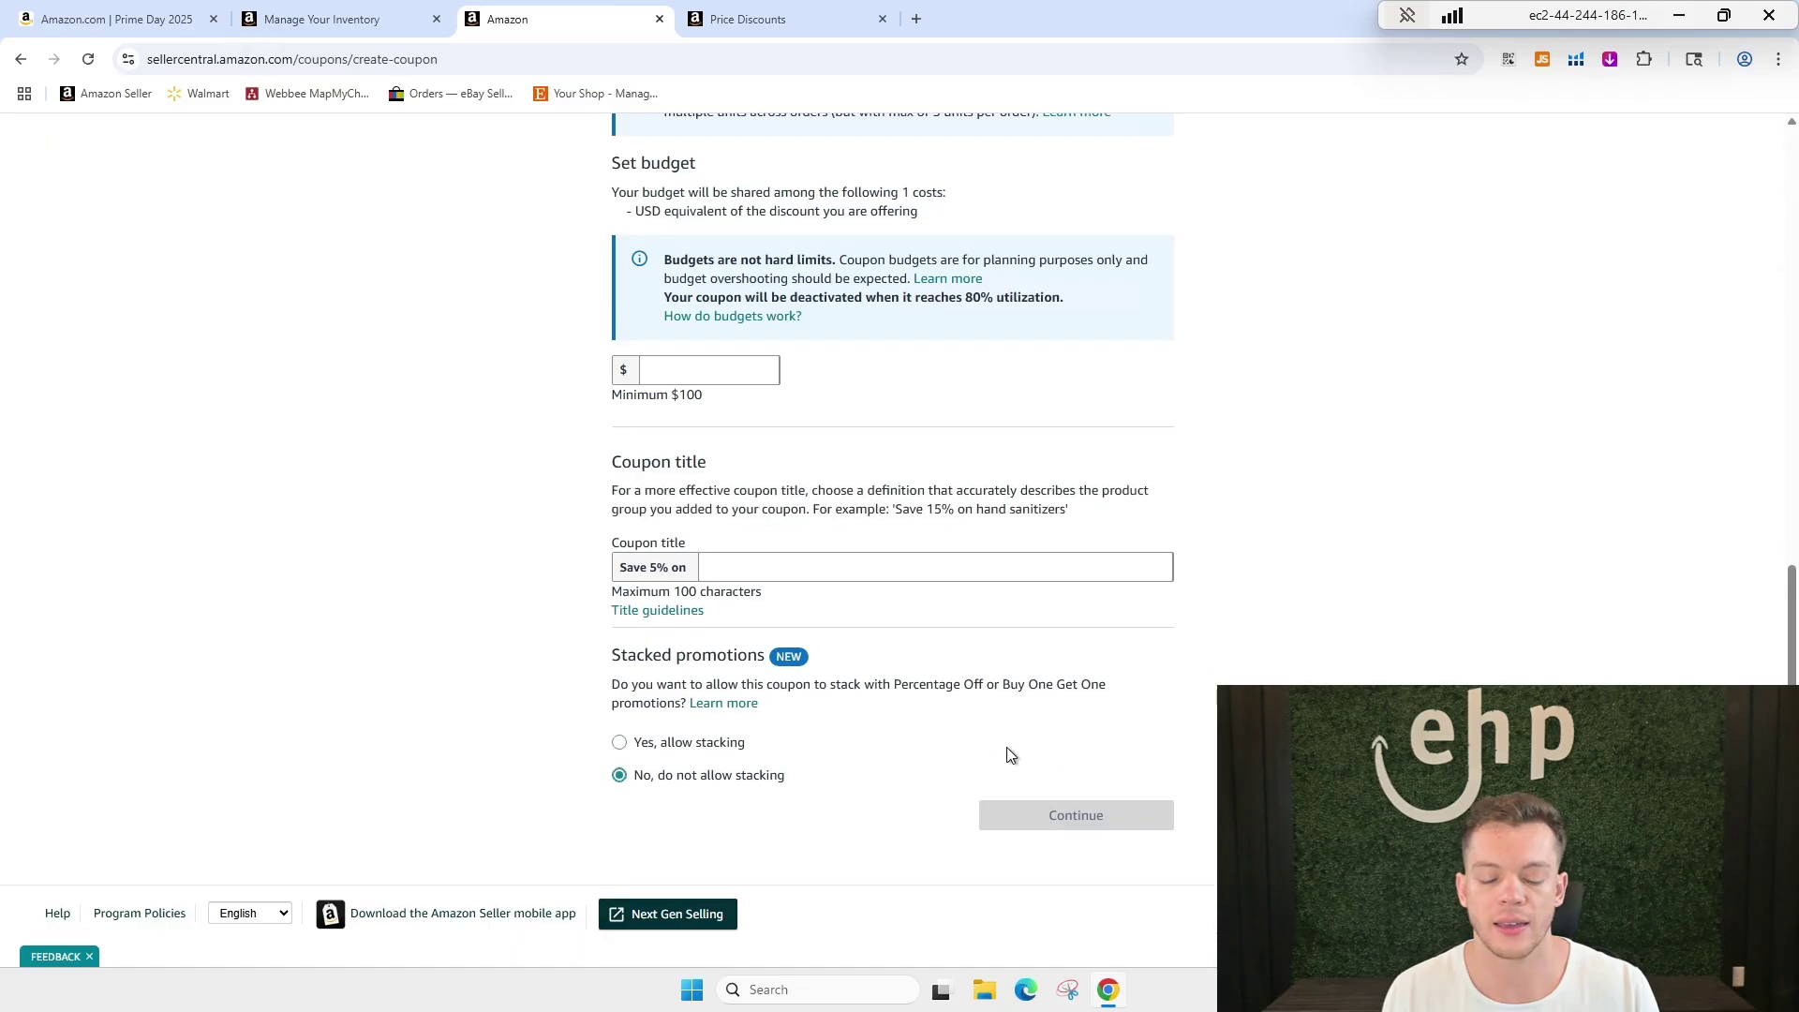
click(714, 744)
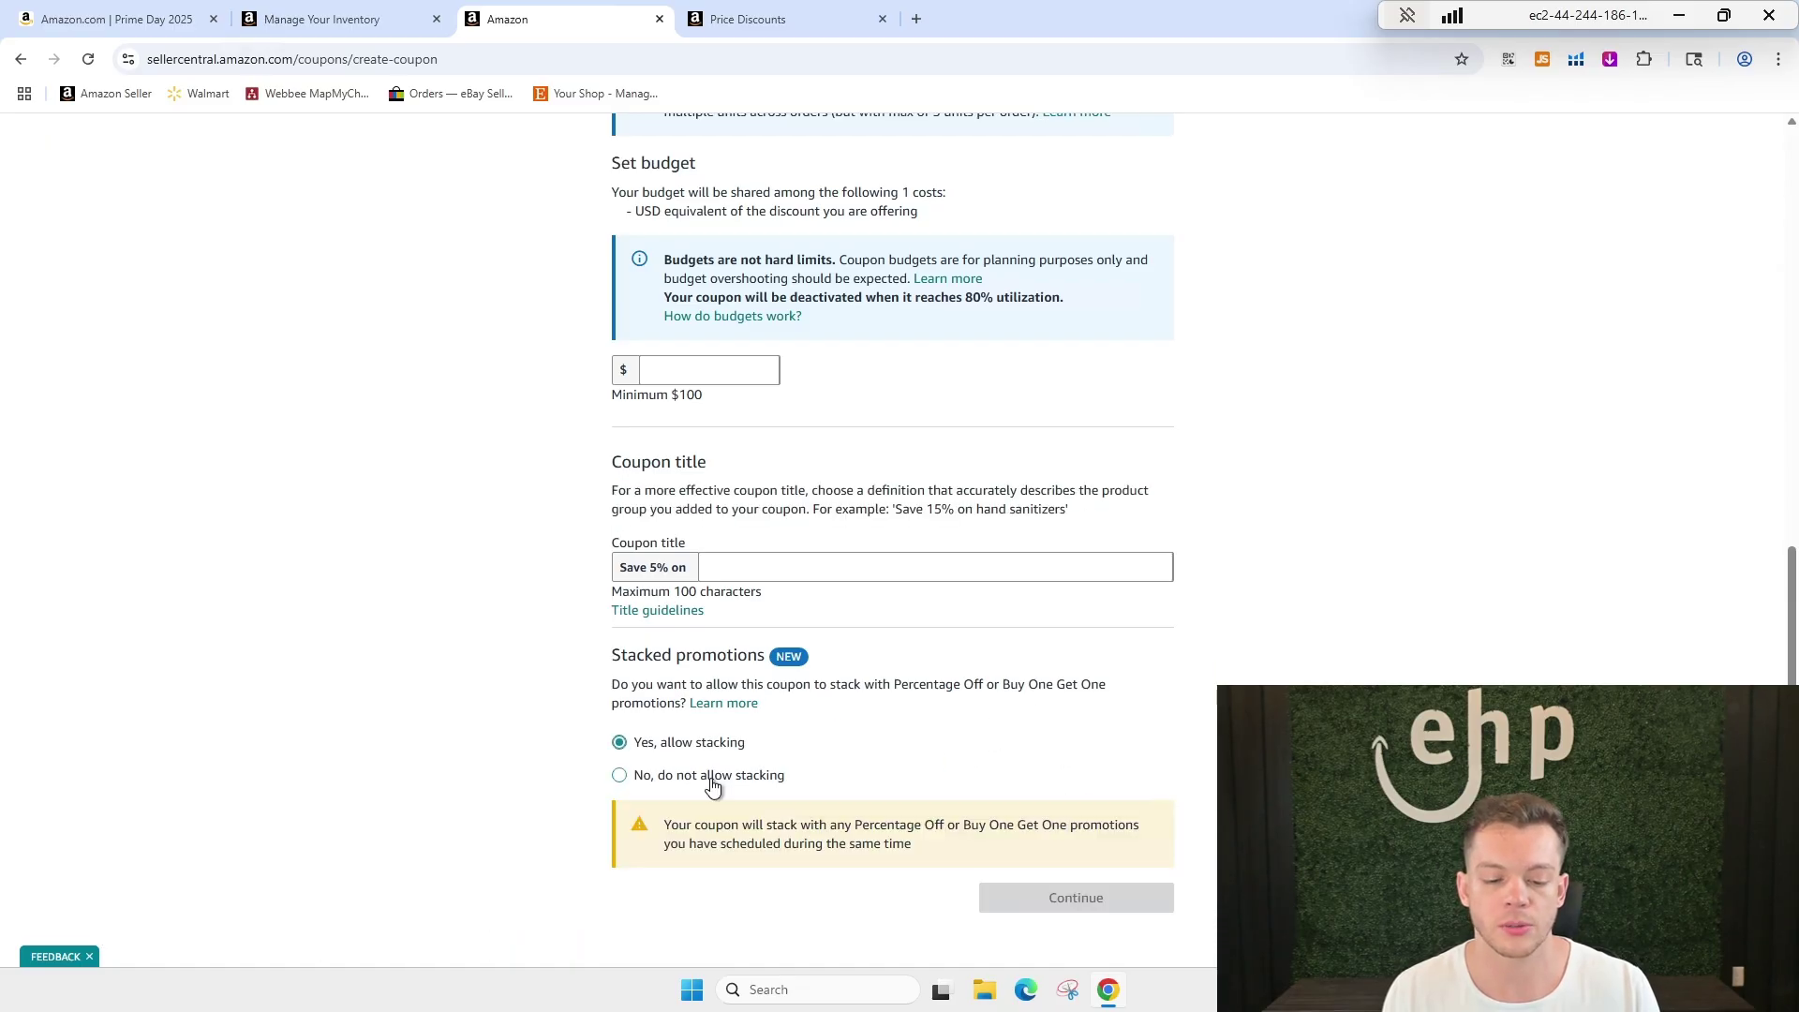
key(Down)
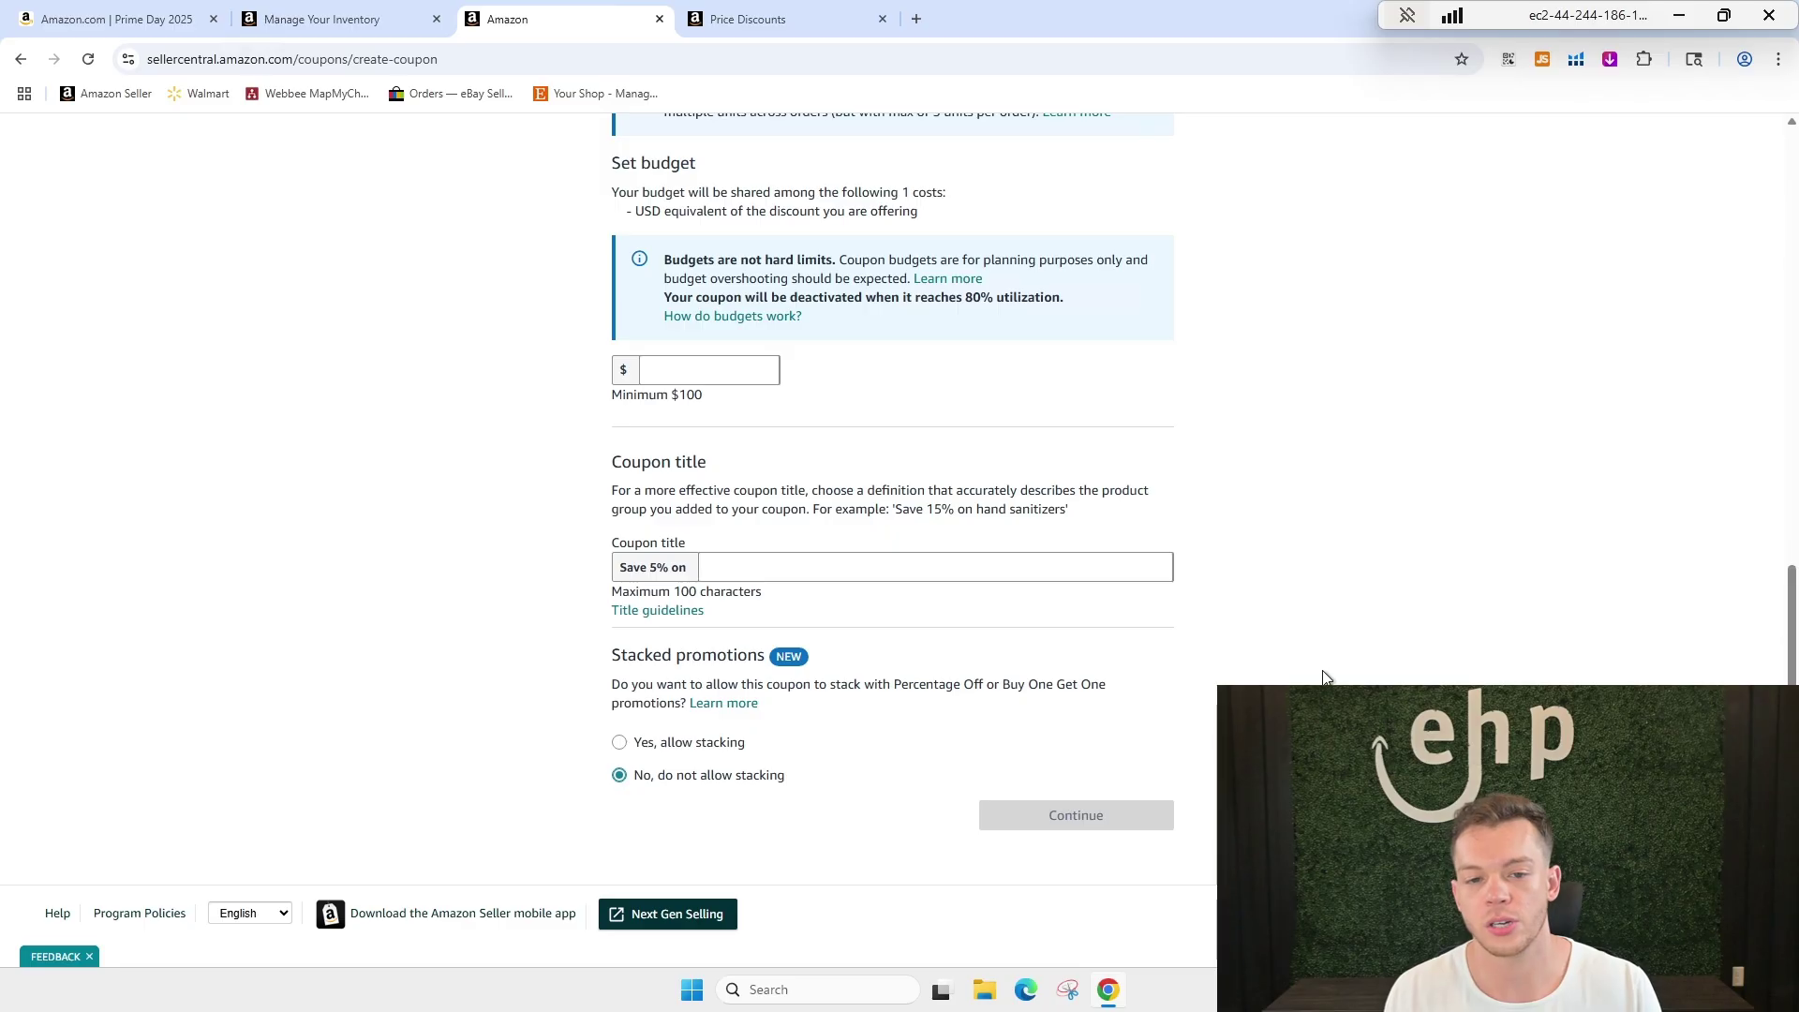
scroll(1321, 667, up, 4)
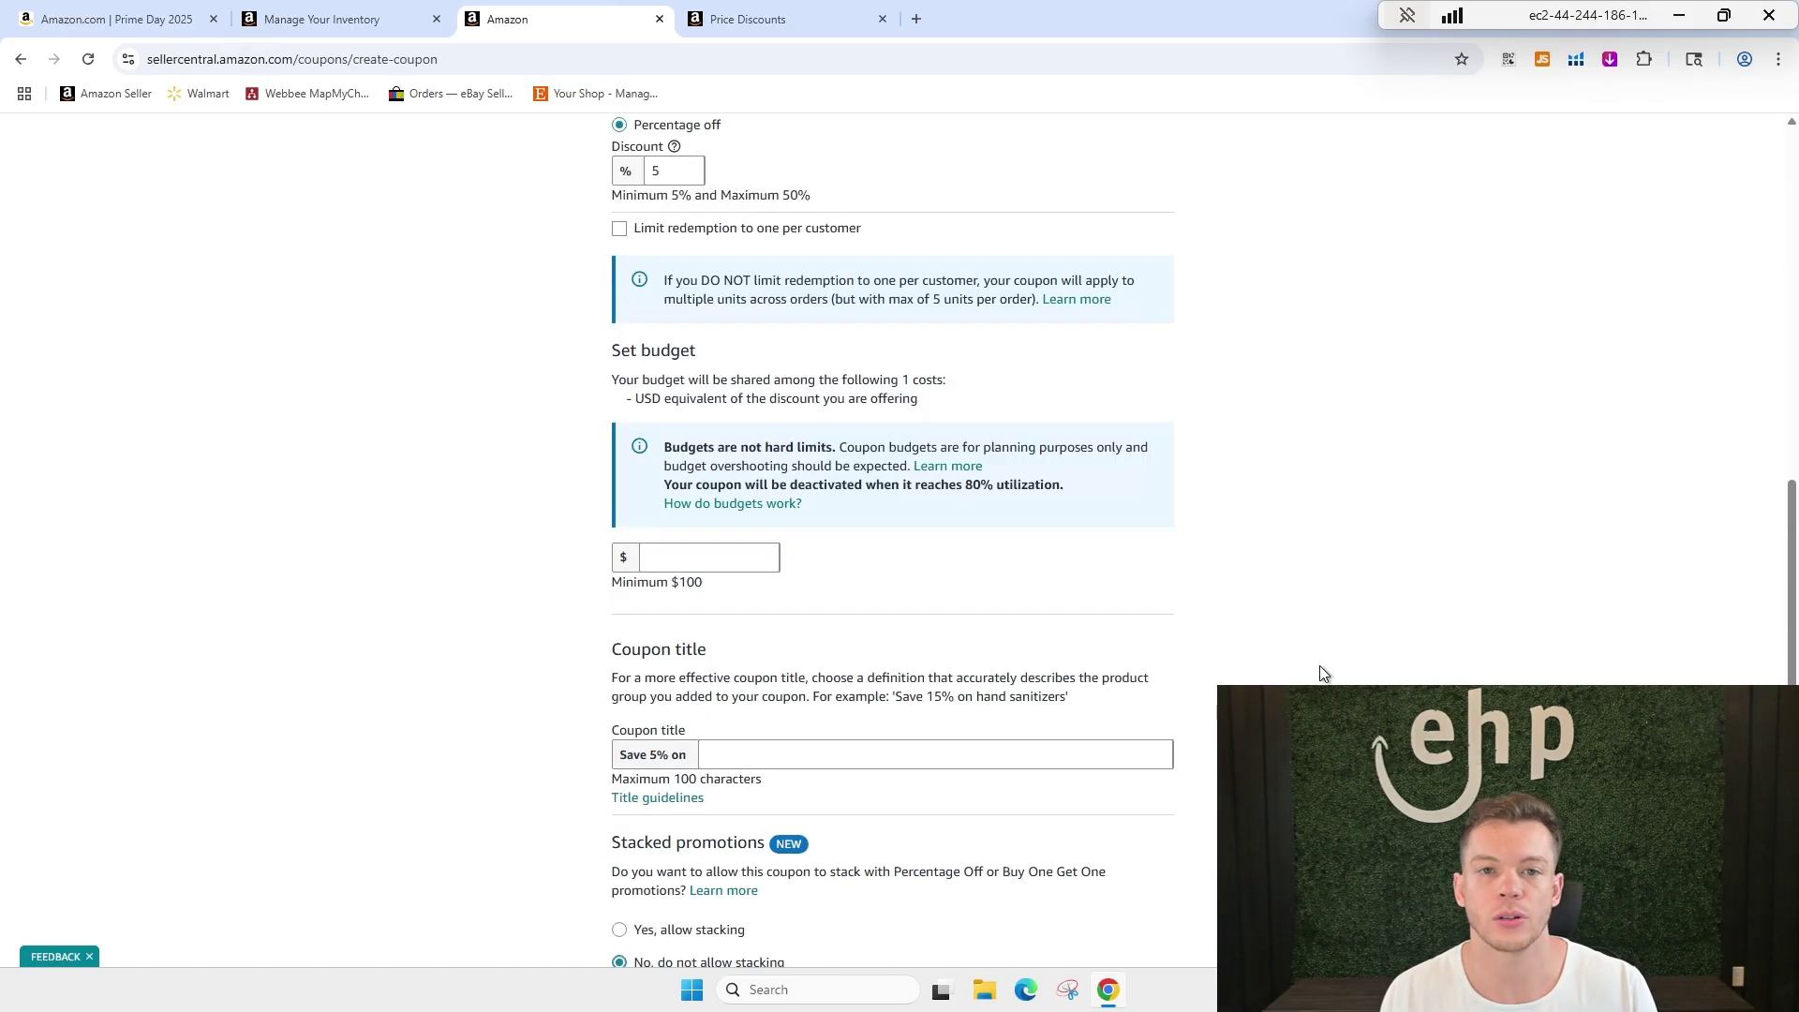
Switch to the Price Discounts page, review the existing discounts, and start creating a new price discount.
scroll(1320, 667, up, 3)
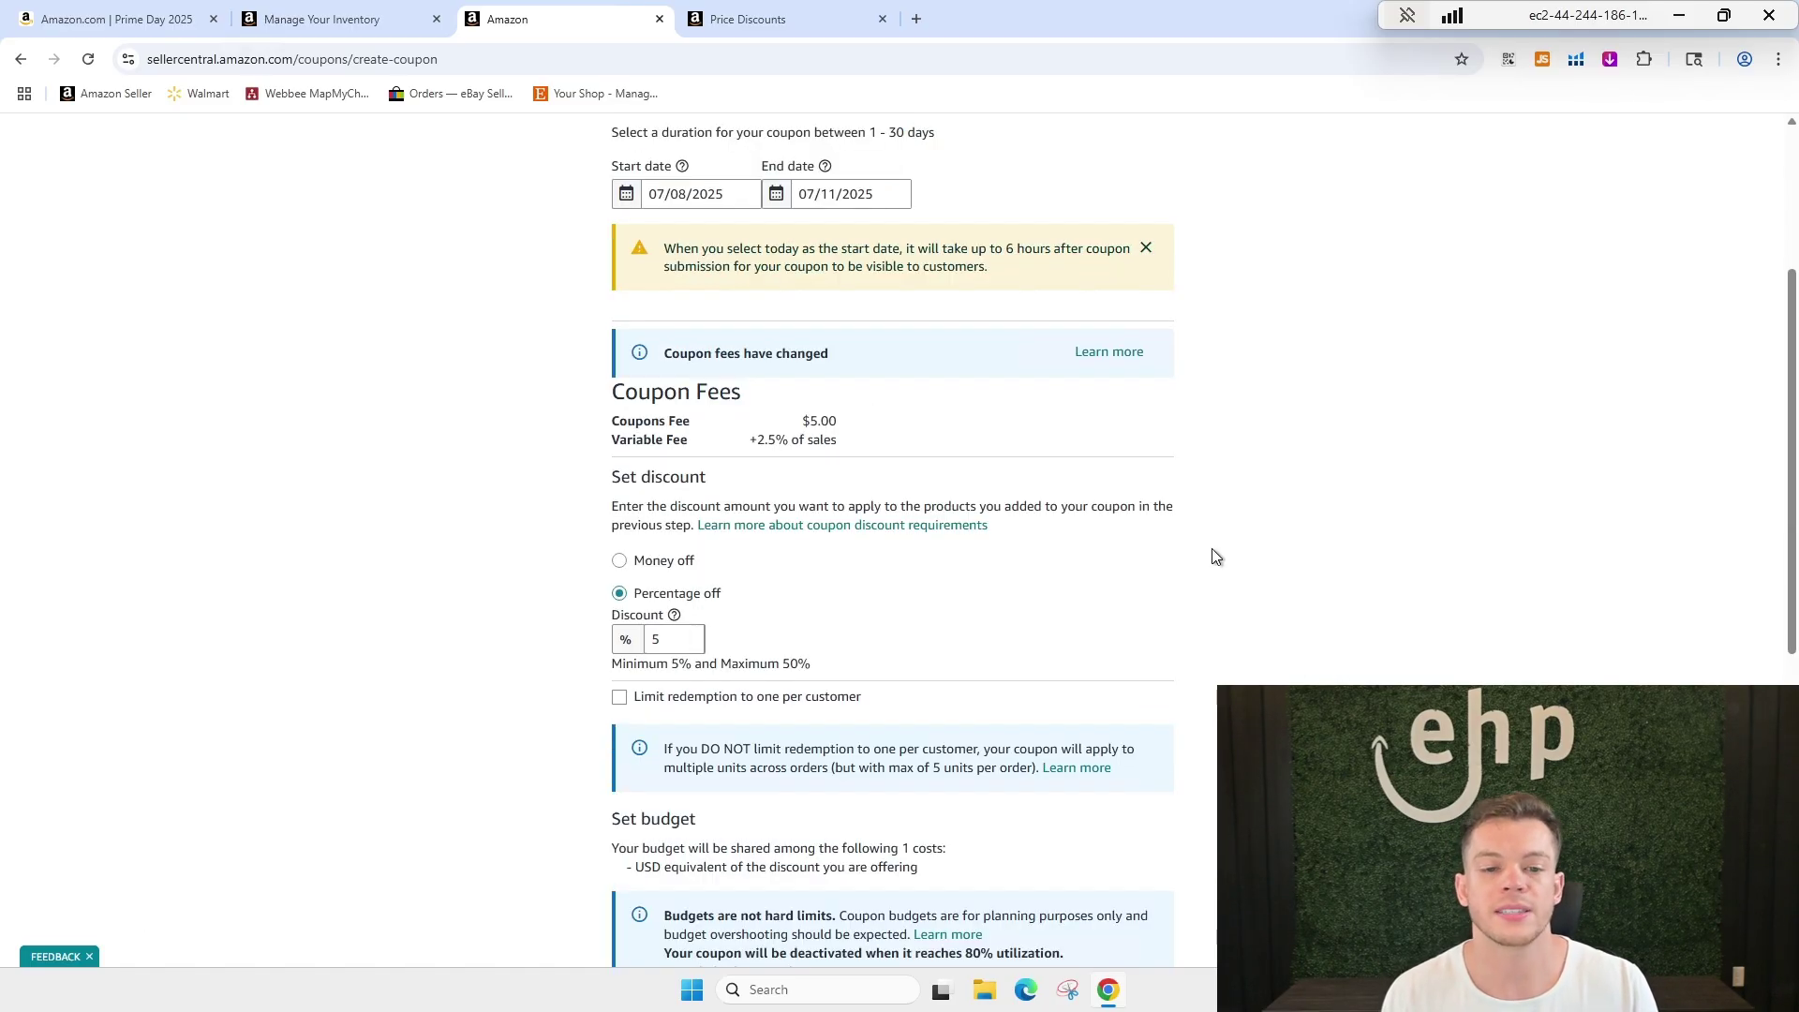
click(810, 22)
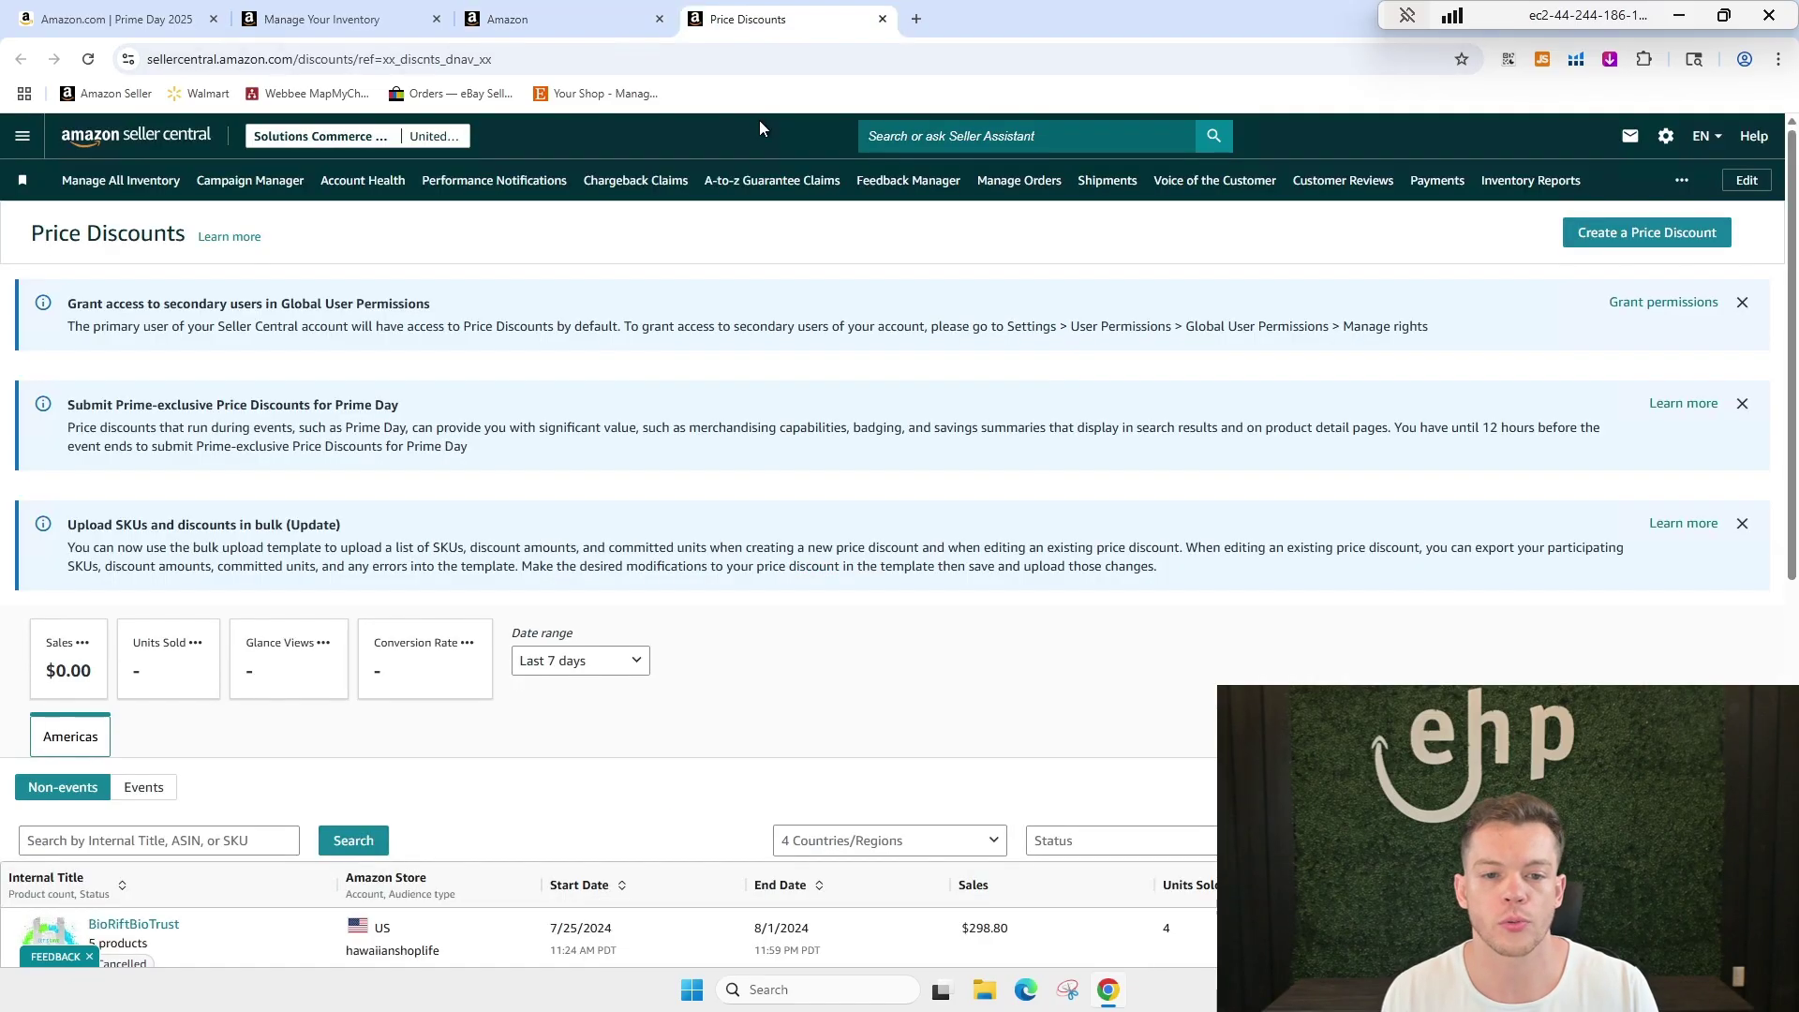
drag(32, 234, 170, 233)
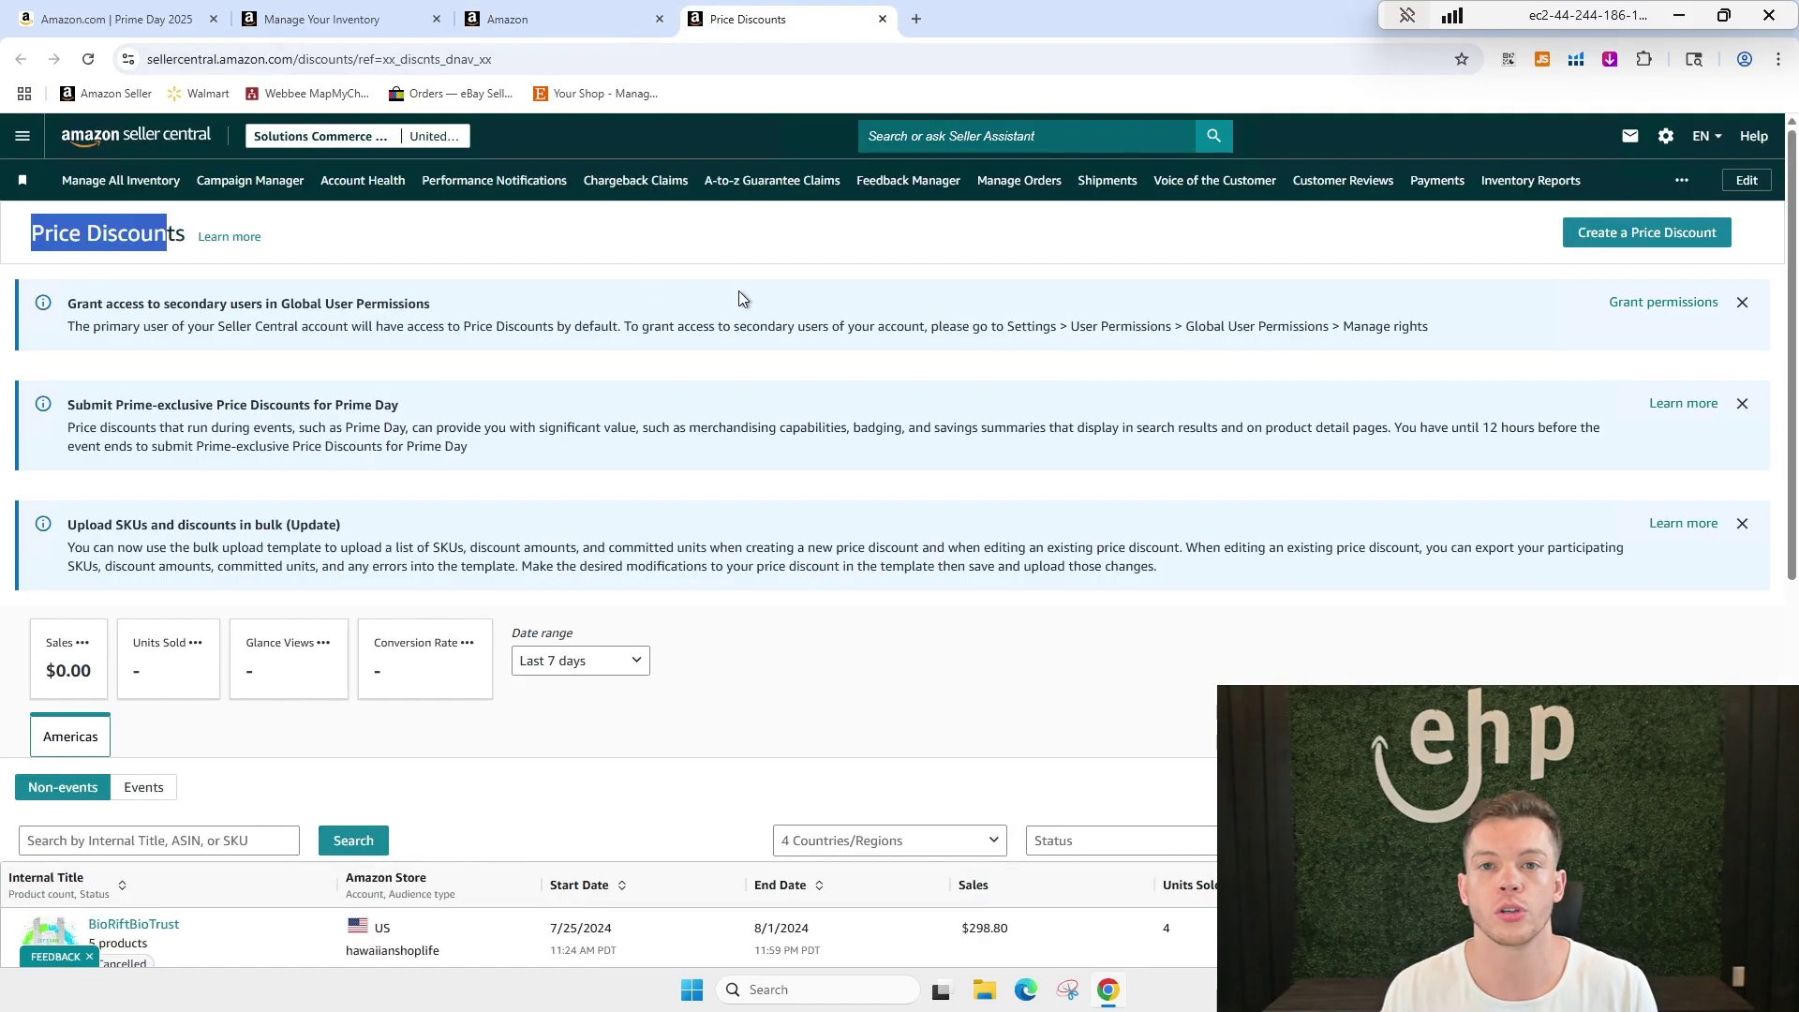
scroll(848, 431, down, 3)
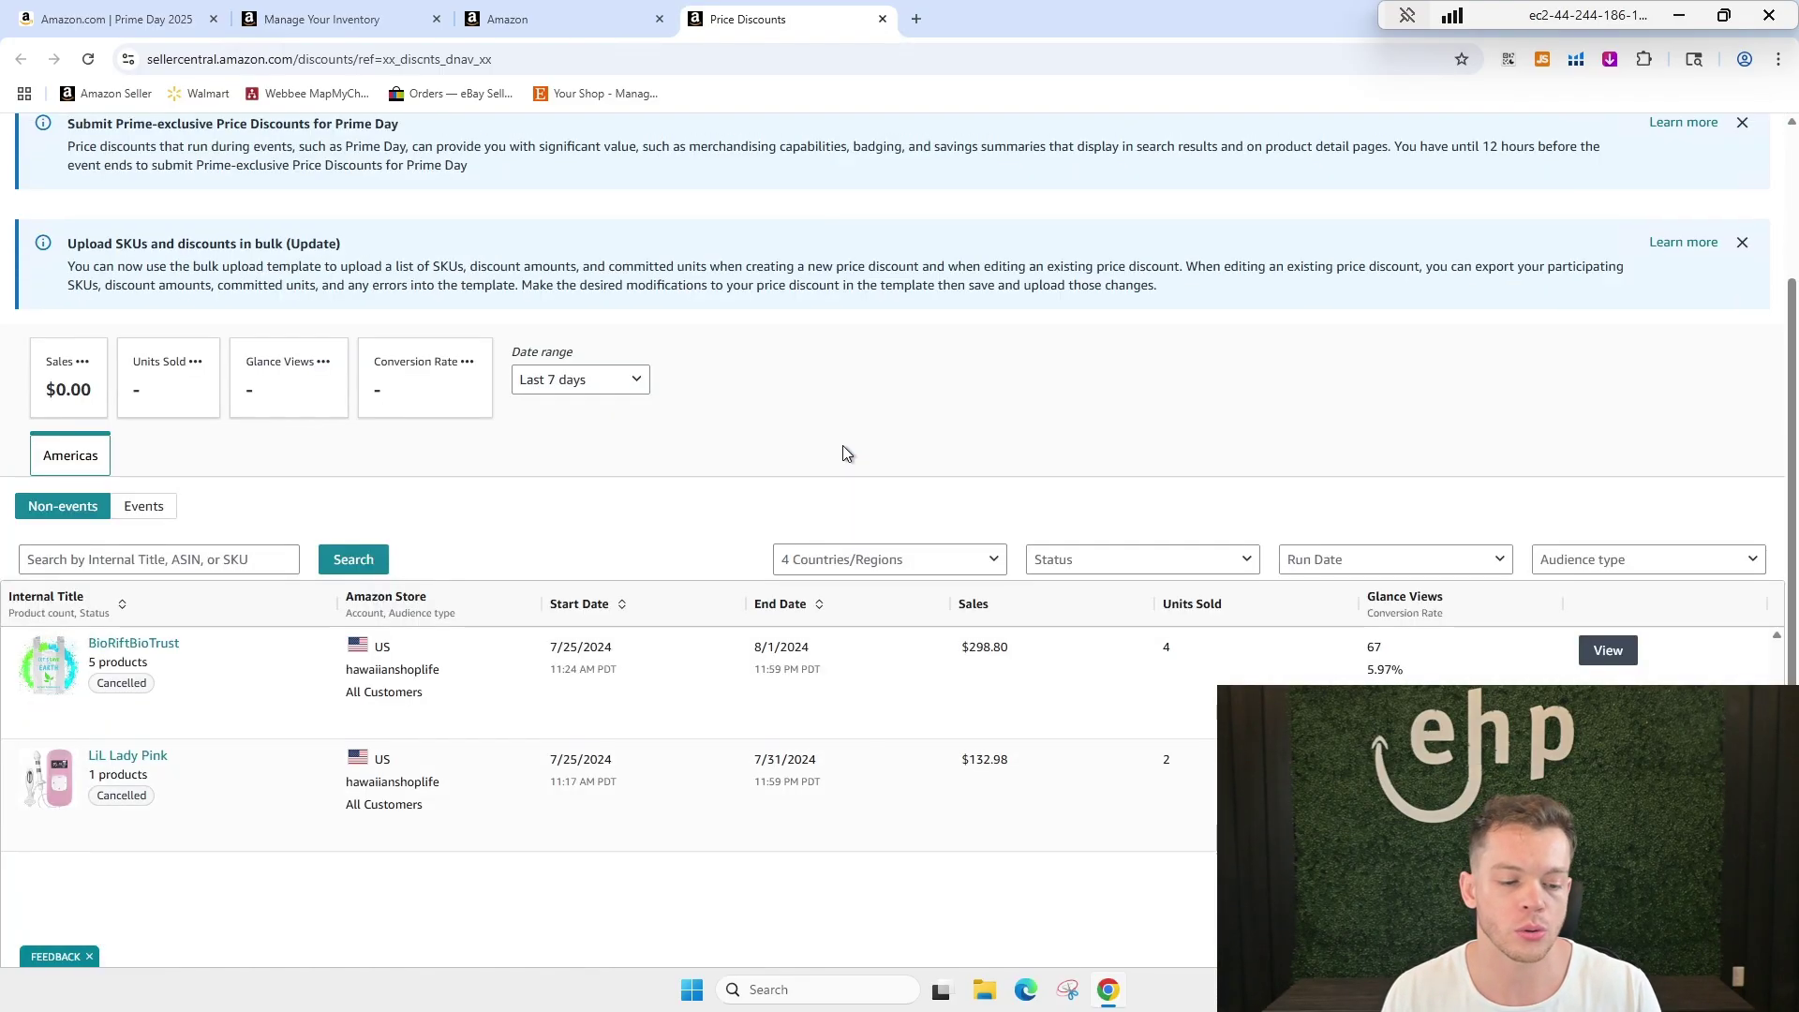
scroll(974, 455, up, 3)
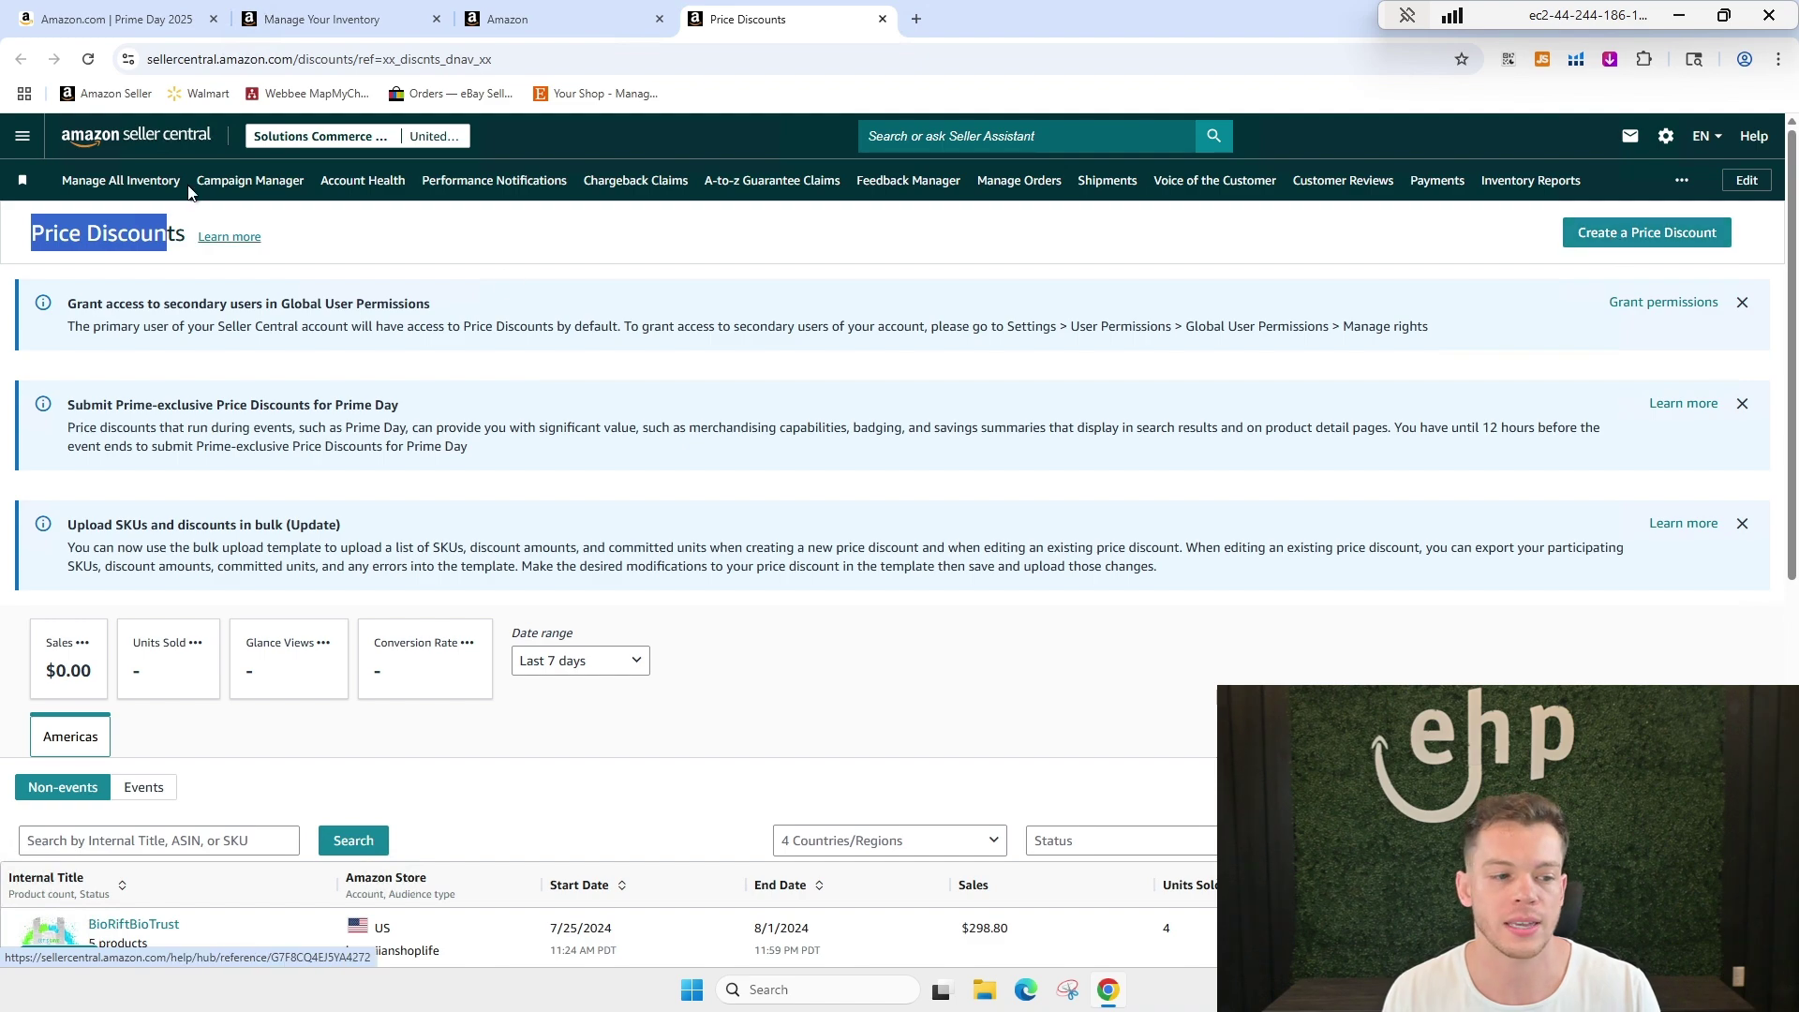
click(1587, 234)
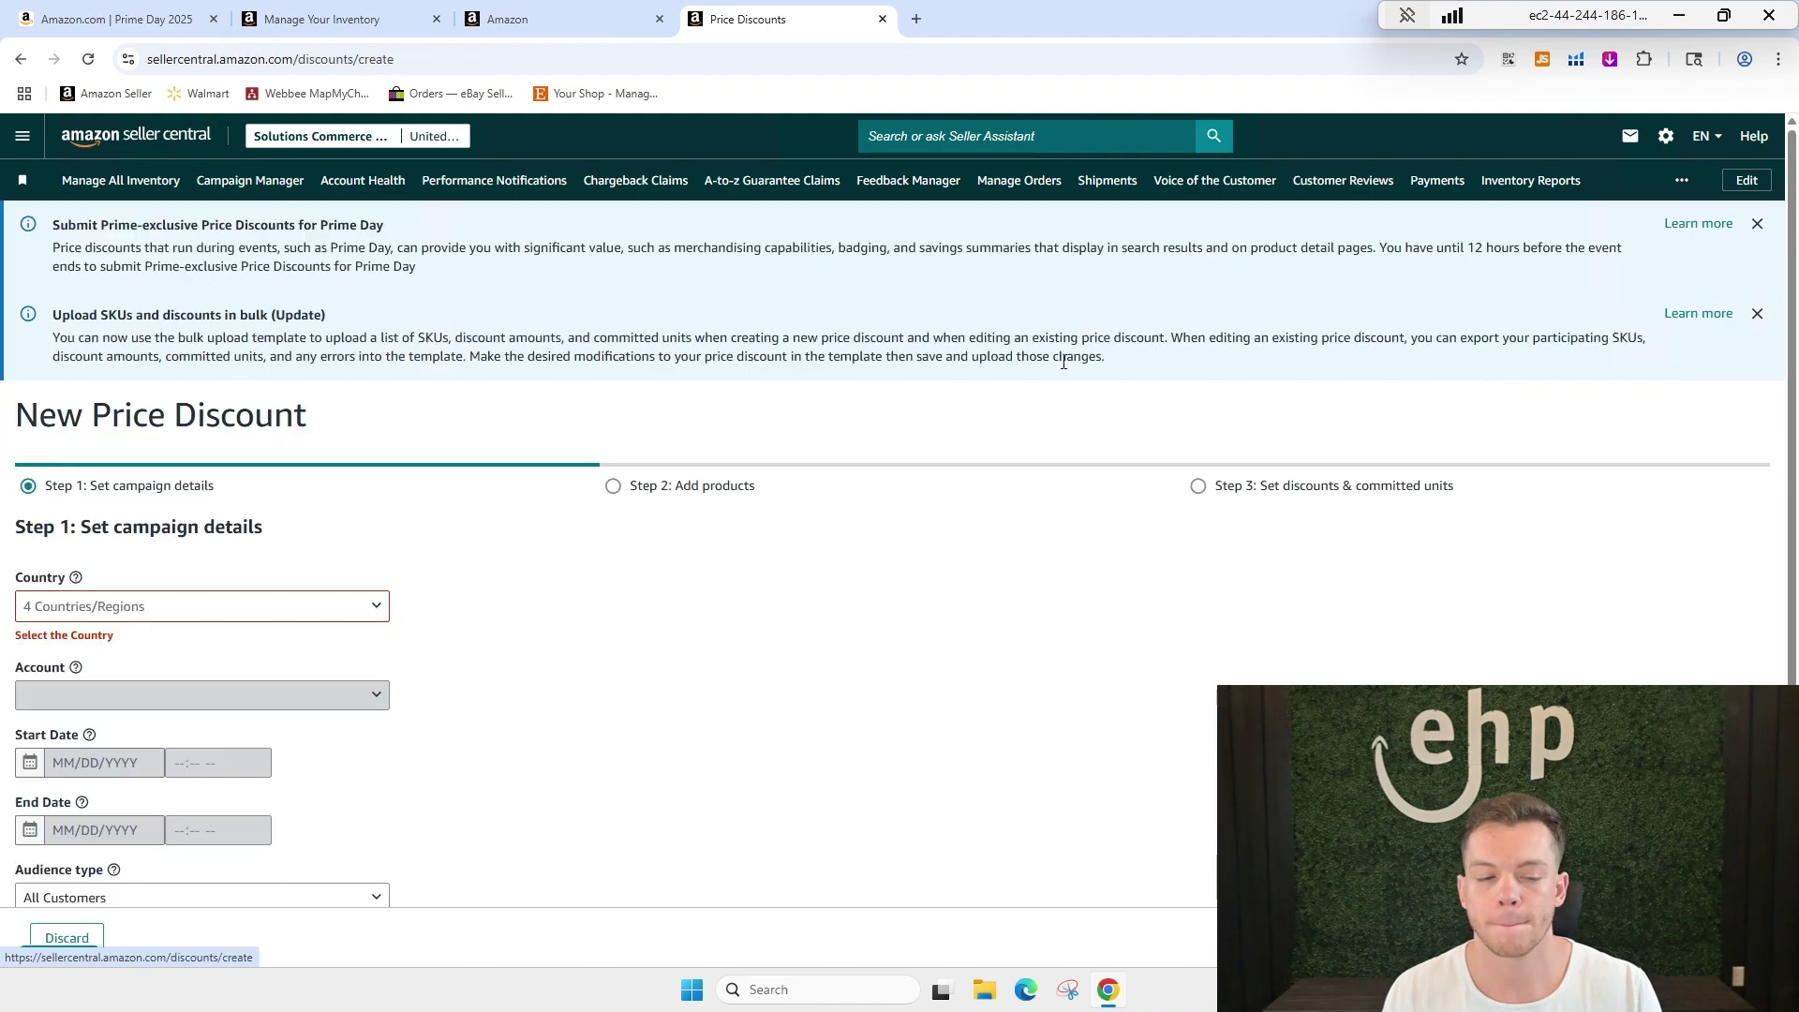
Set the price discount's country to United States and choose the hawaiianshoplife account.
scroll(440, 501, down, 2)
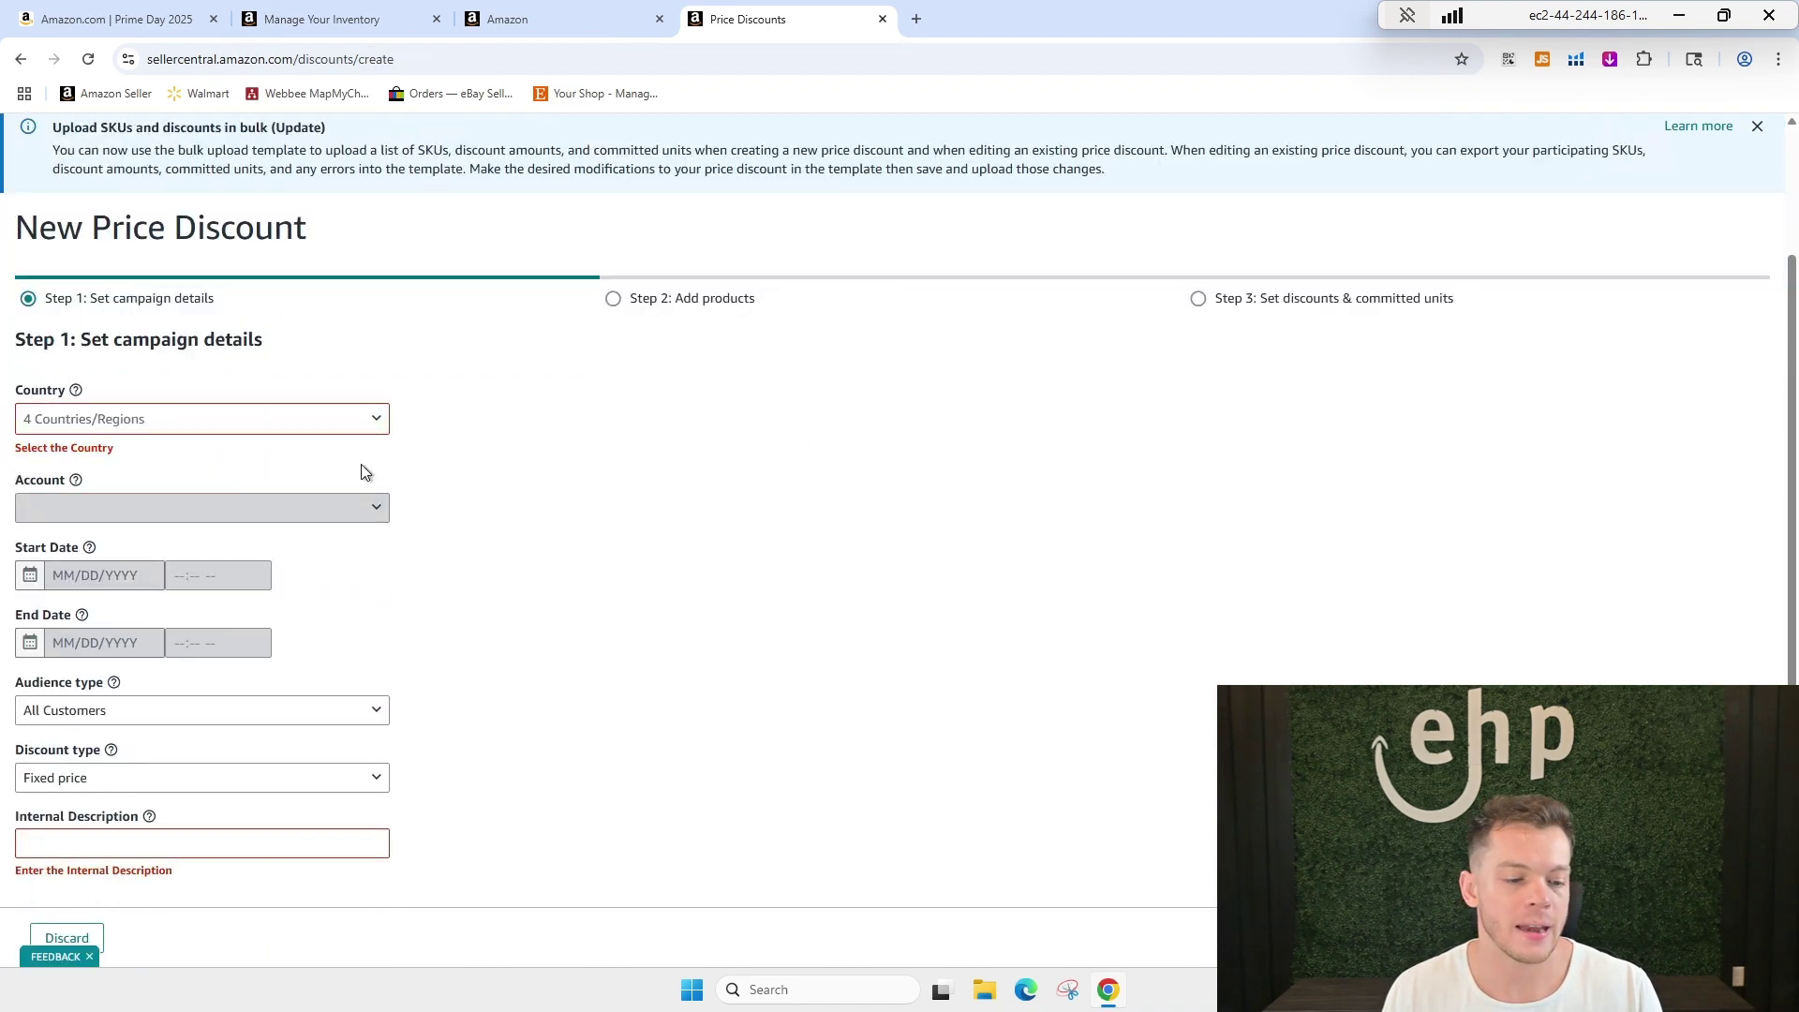
click(356, 421)
click(115, 634)
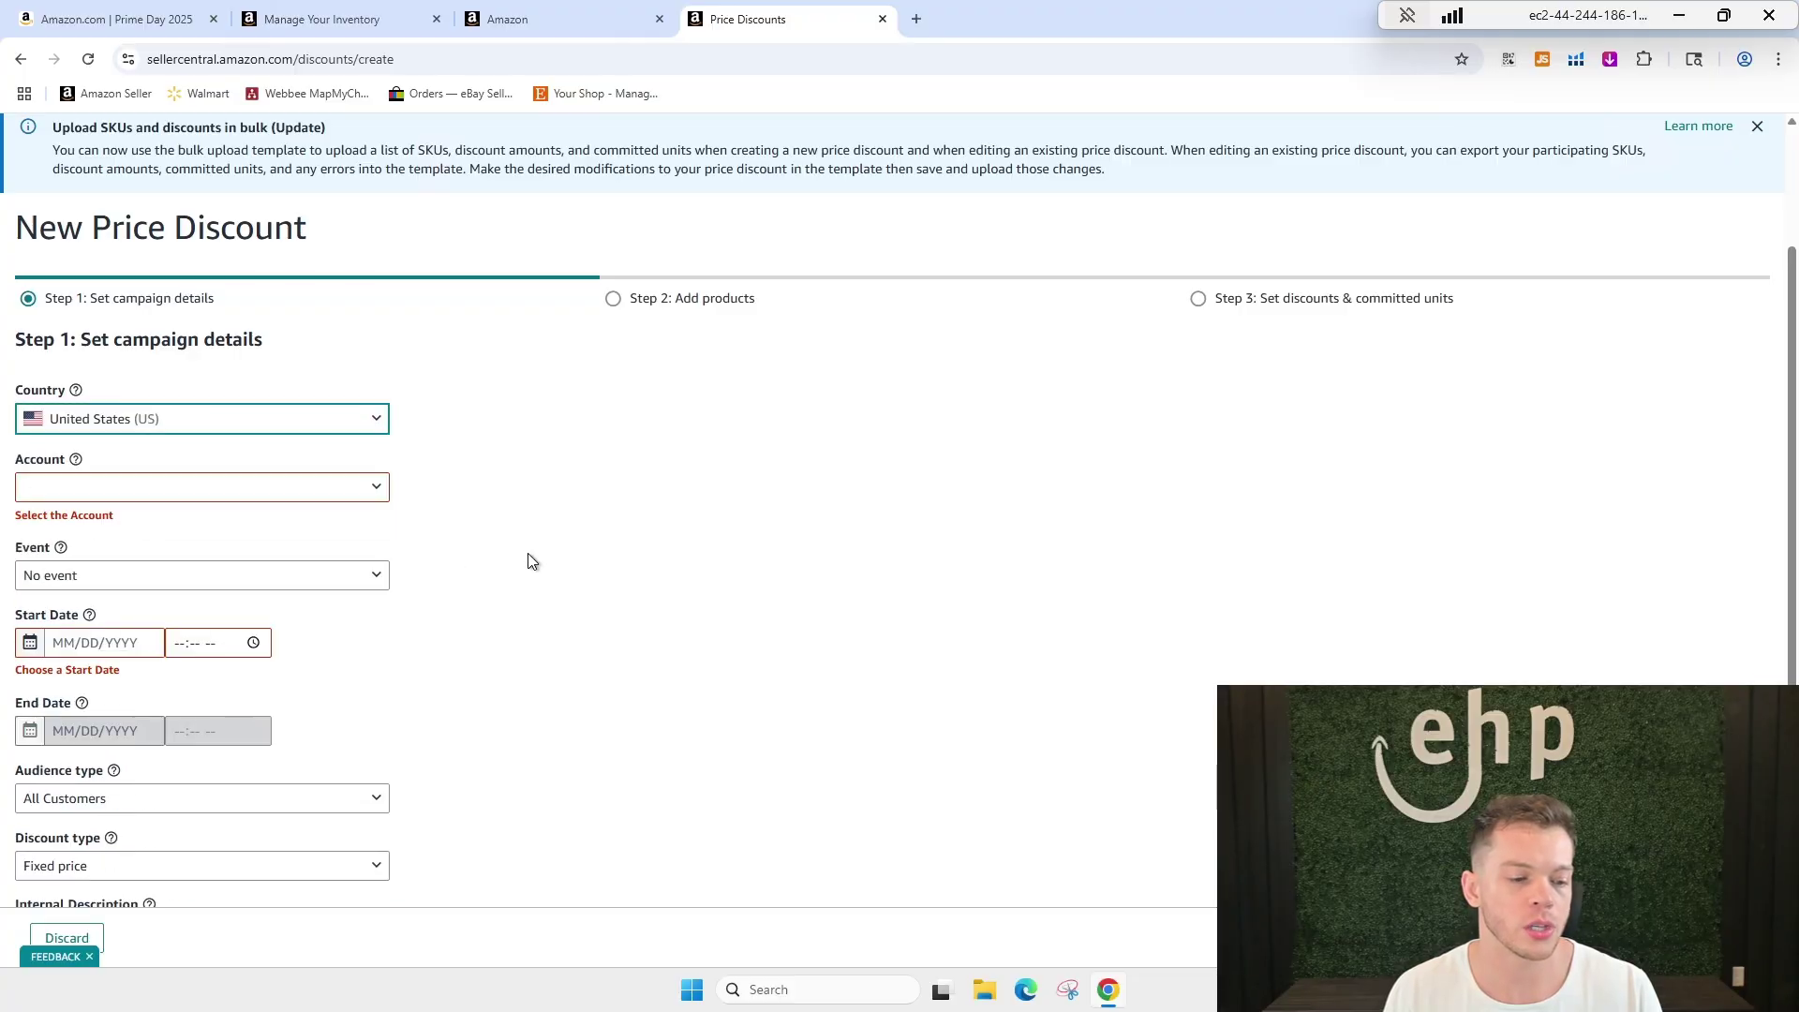
scroll(193, 389, down, 1)
click(216, 403)
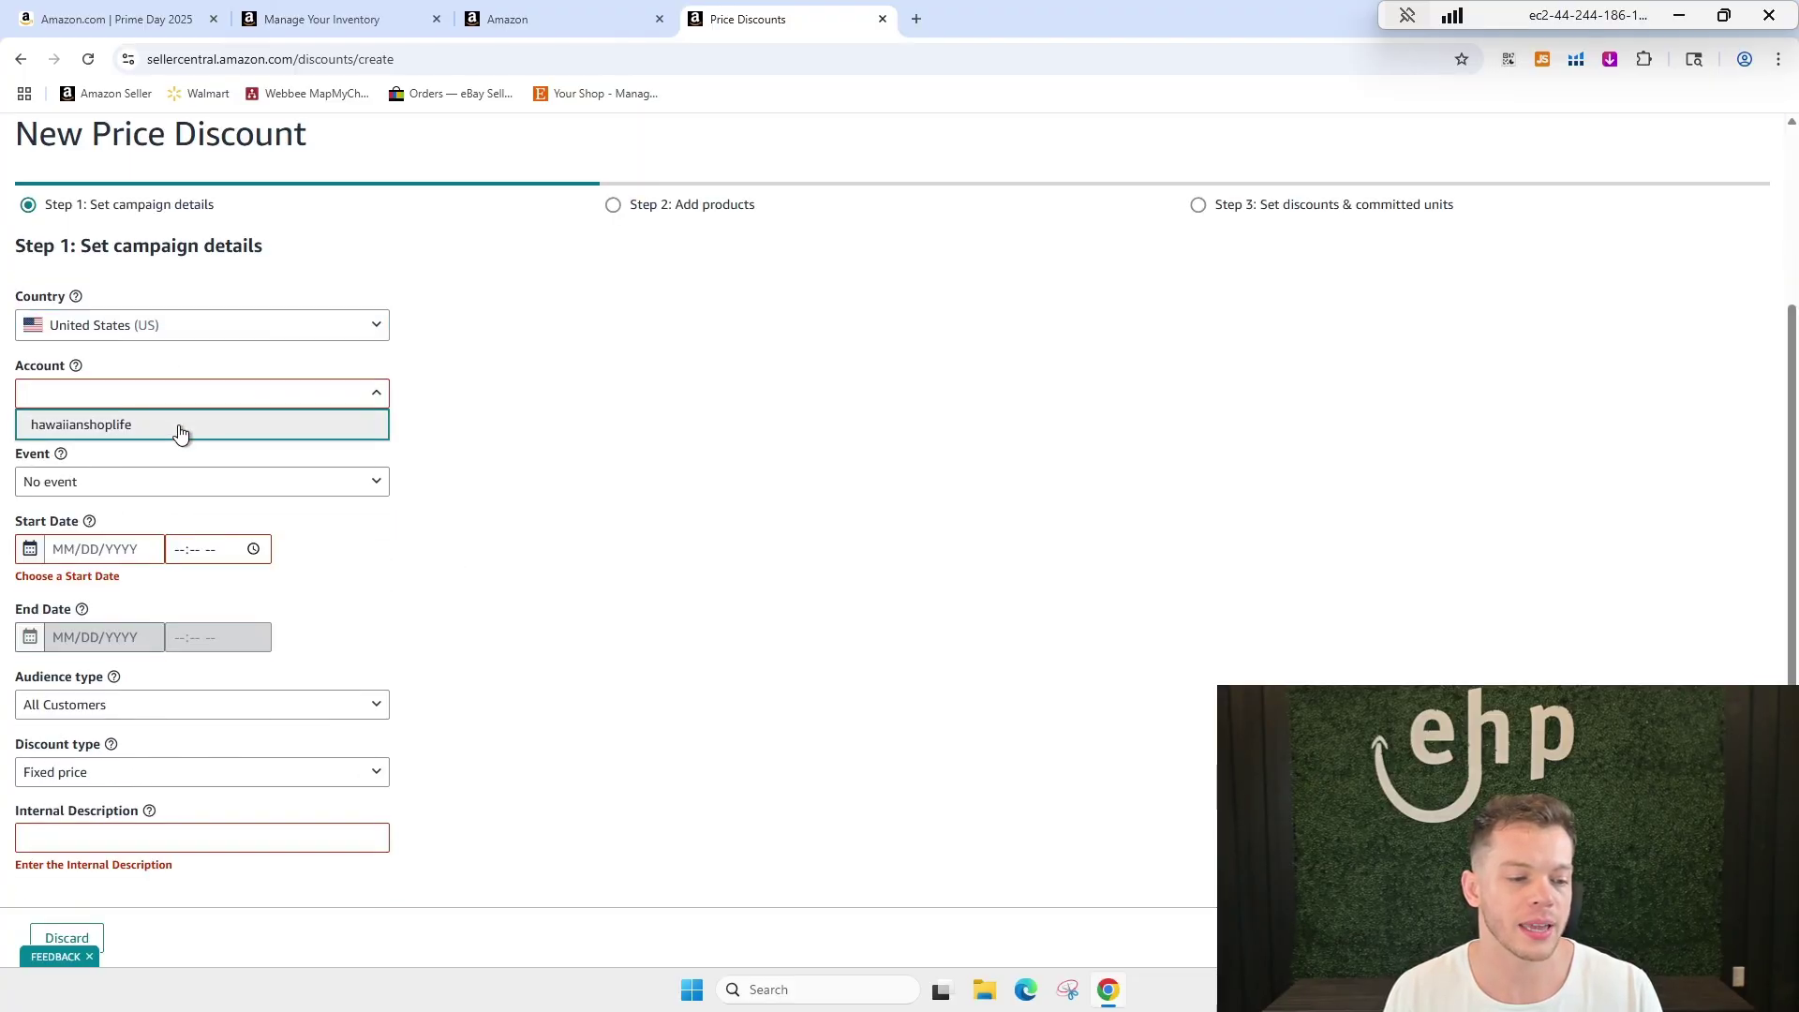
click(177, 427)
Assign the price discount to the Prime Day event and check its event fee.
scroll(502, 448, down, 2)
click(207, 309)
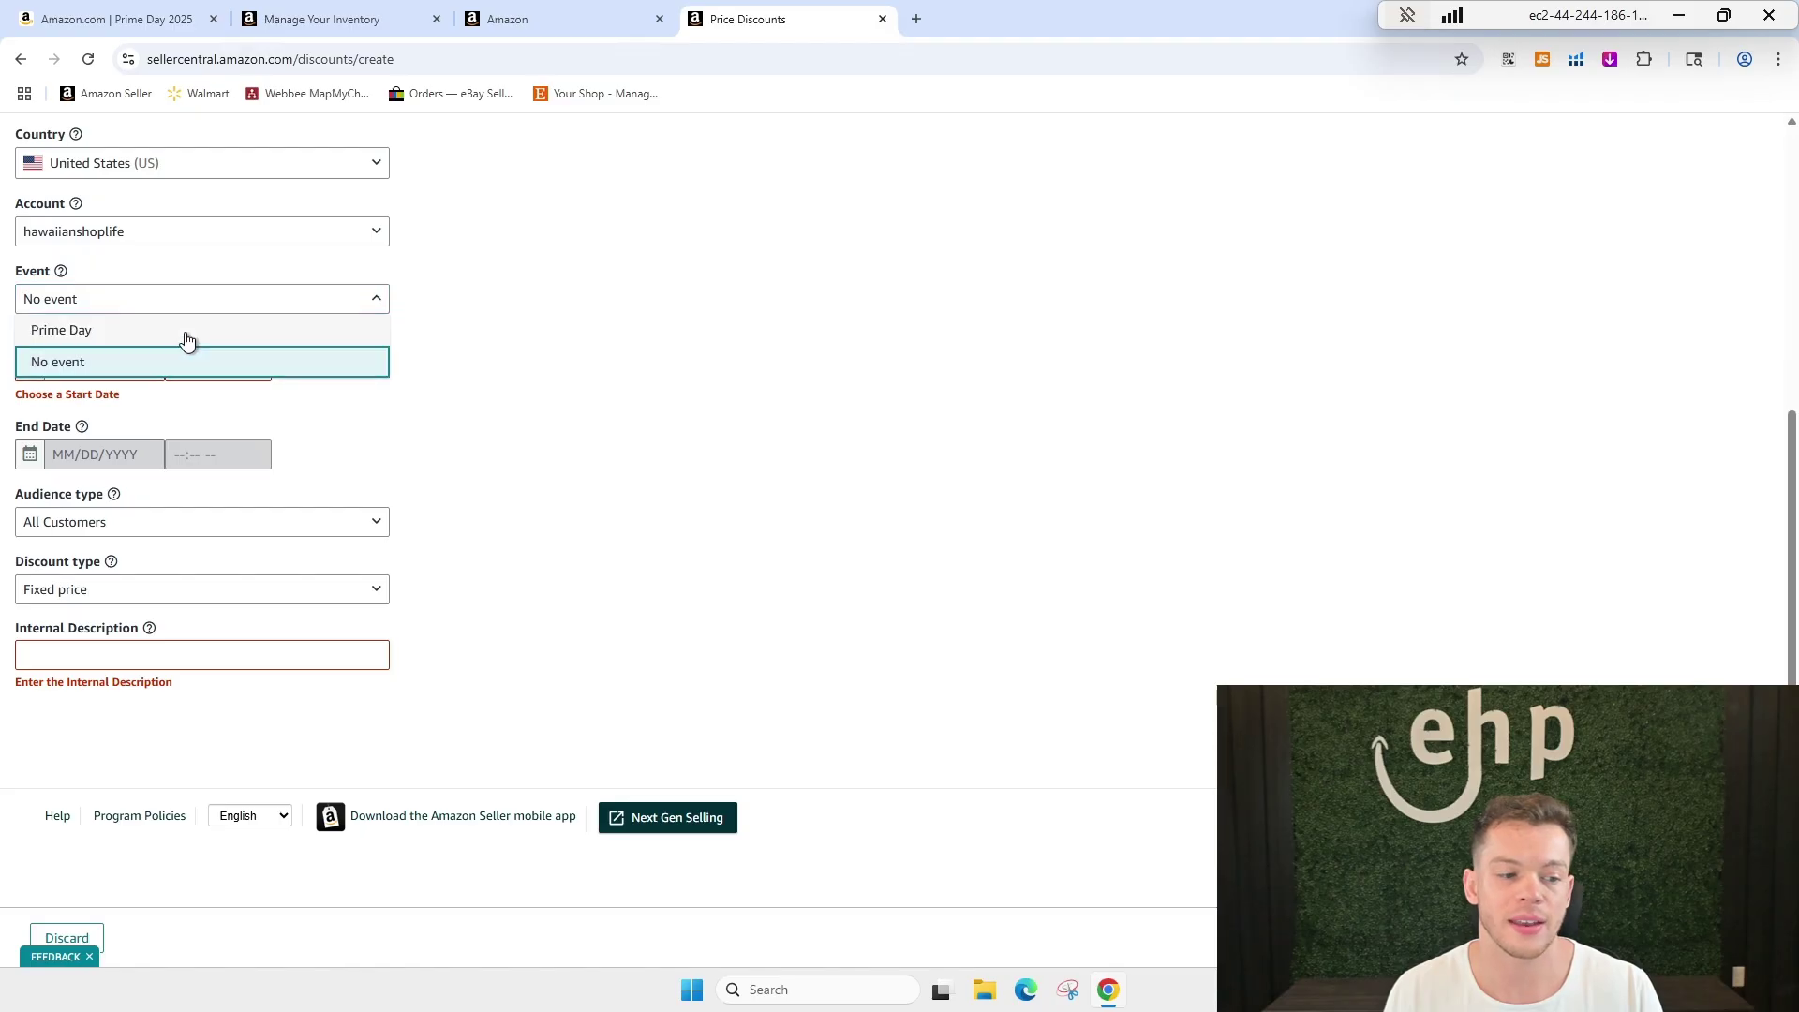
click(185, 335)
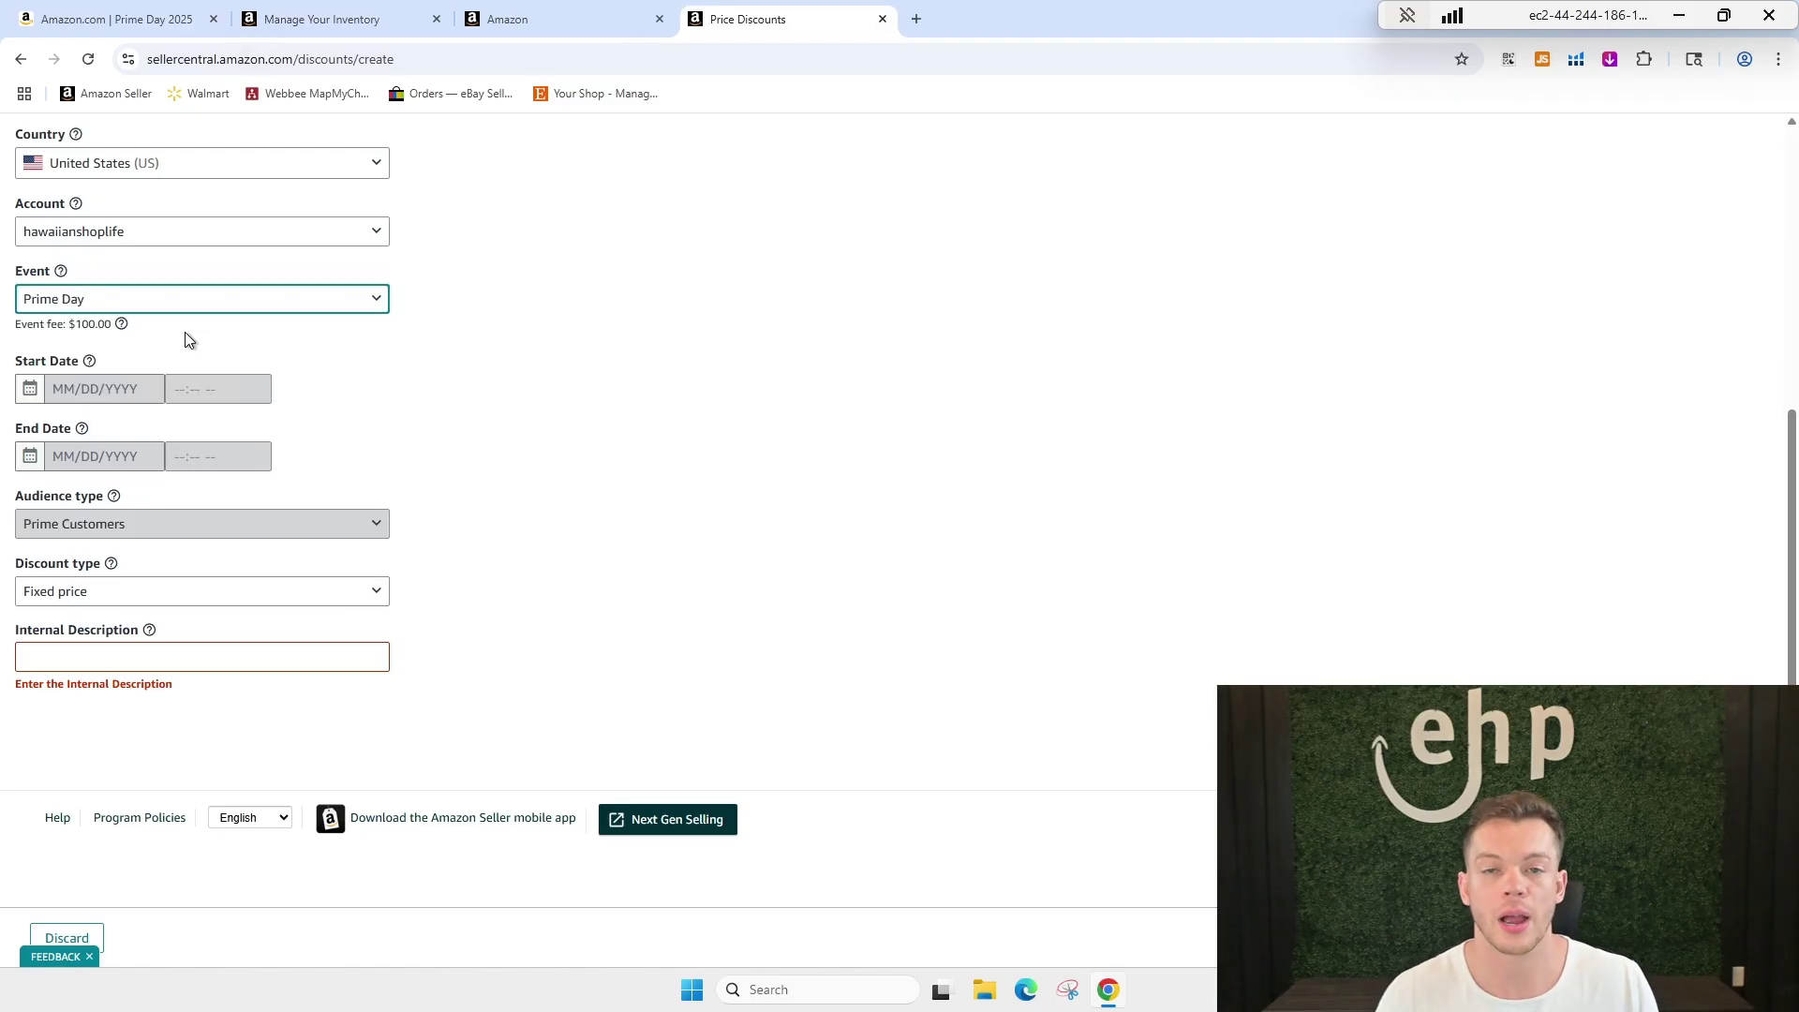
triple_click(90, 324)
click(264, 322)
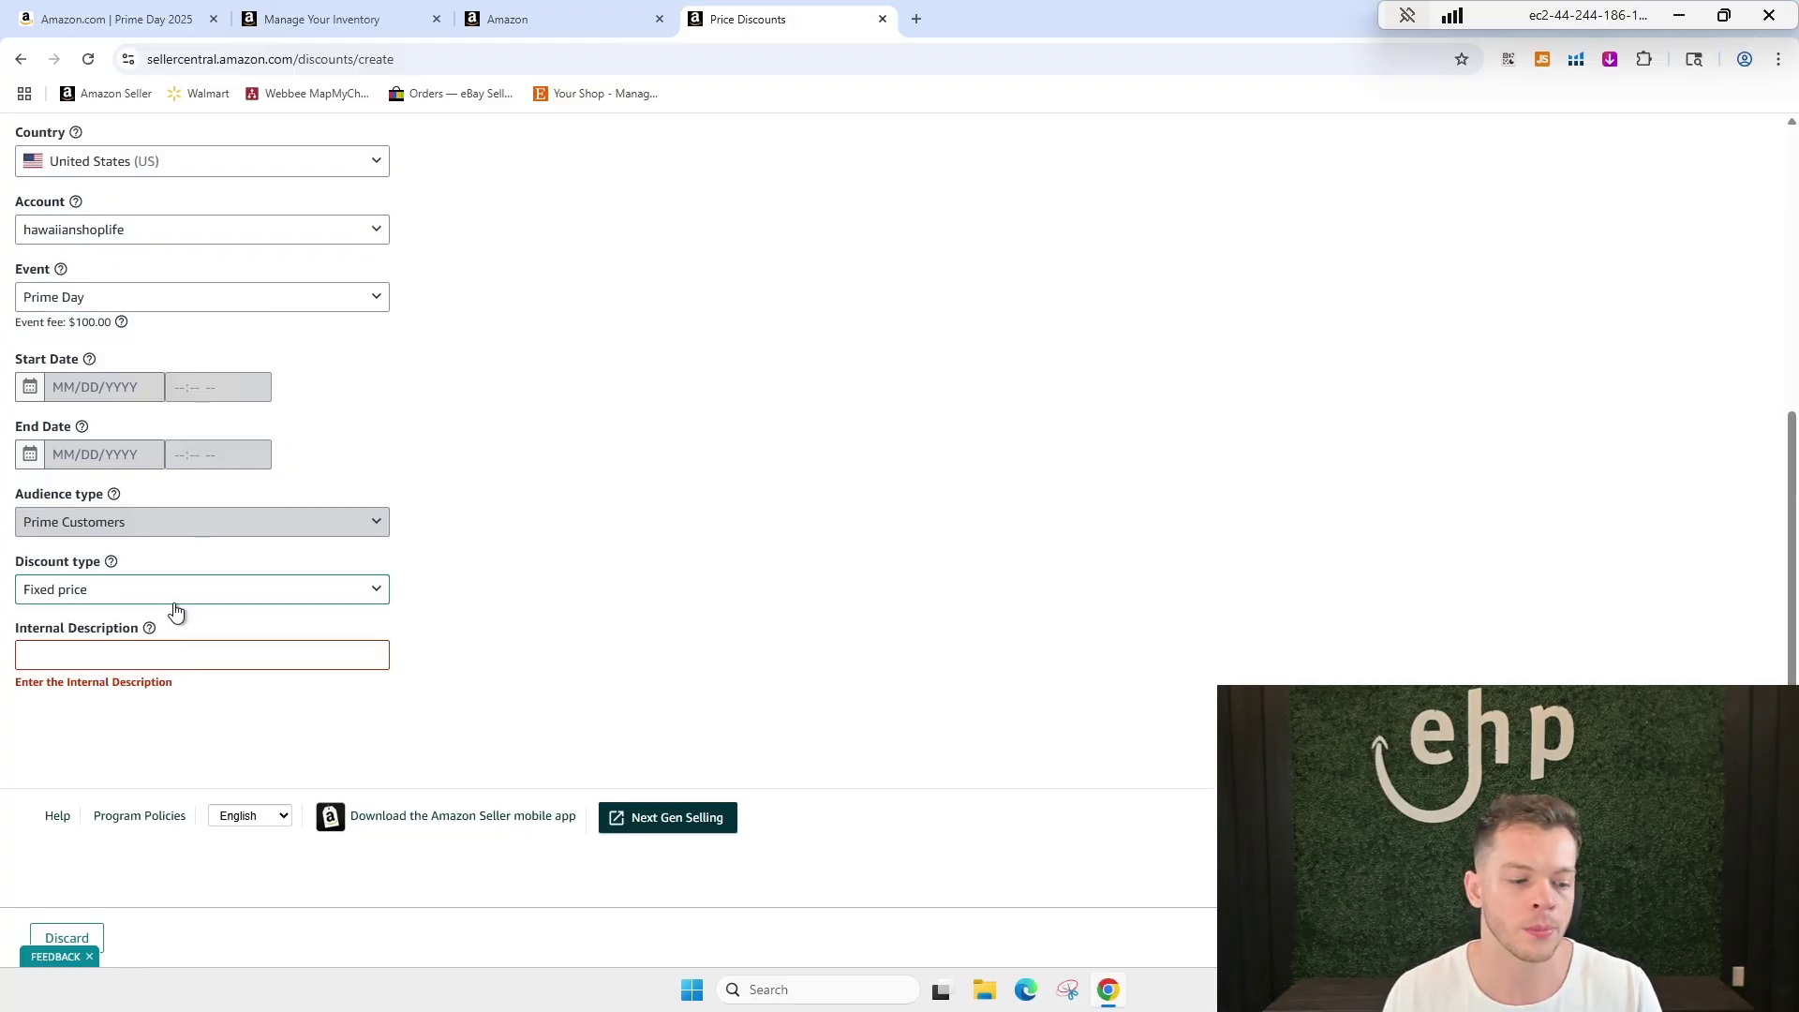
Enter "Prime Day" as the internal description and continue to adding products.
click(184, 657)
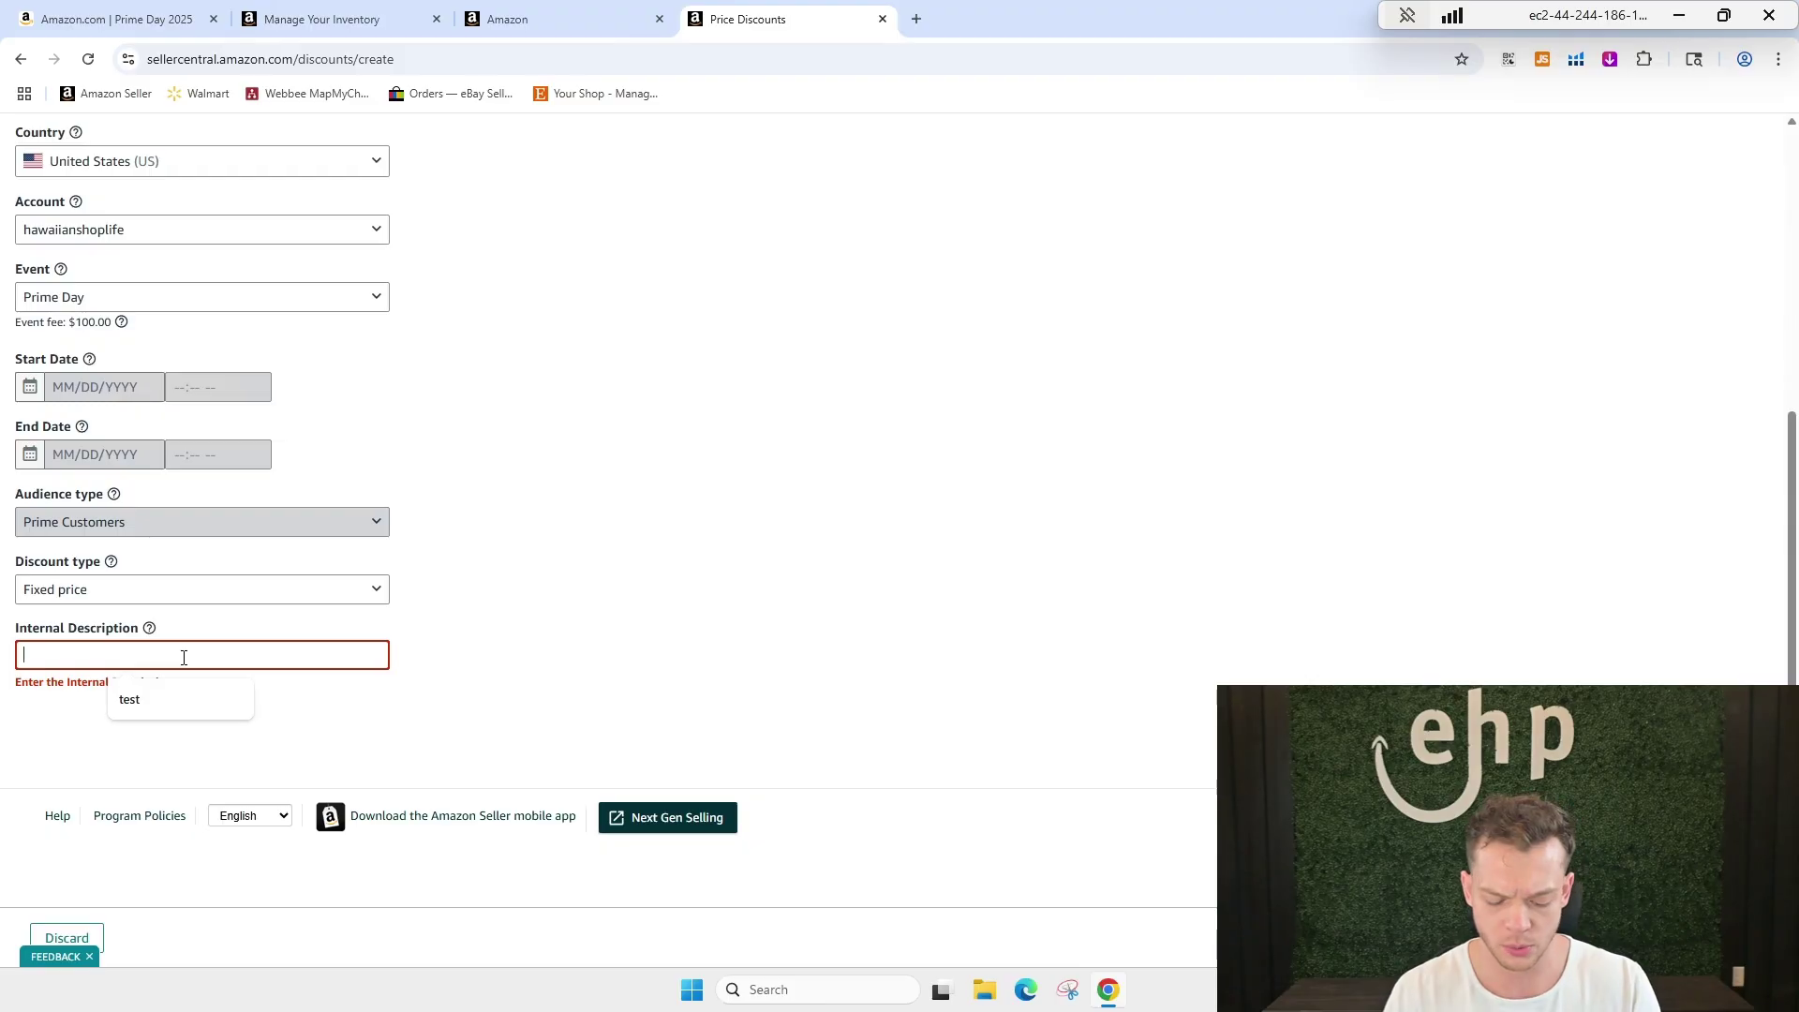
text(Prime Day)
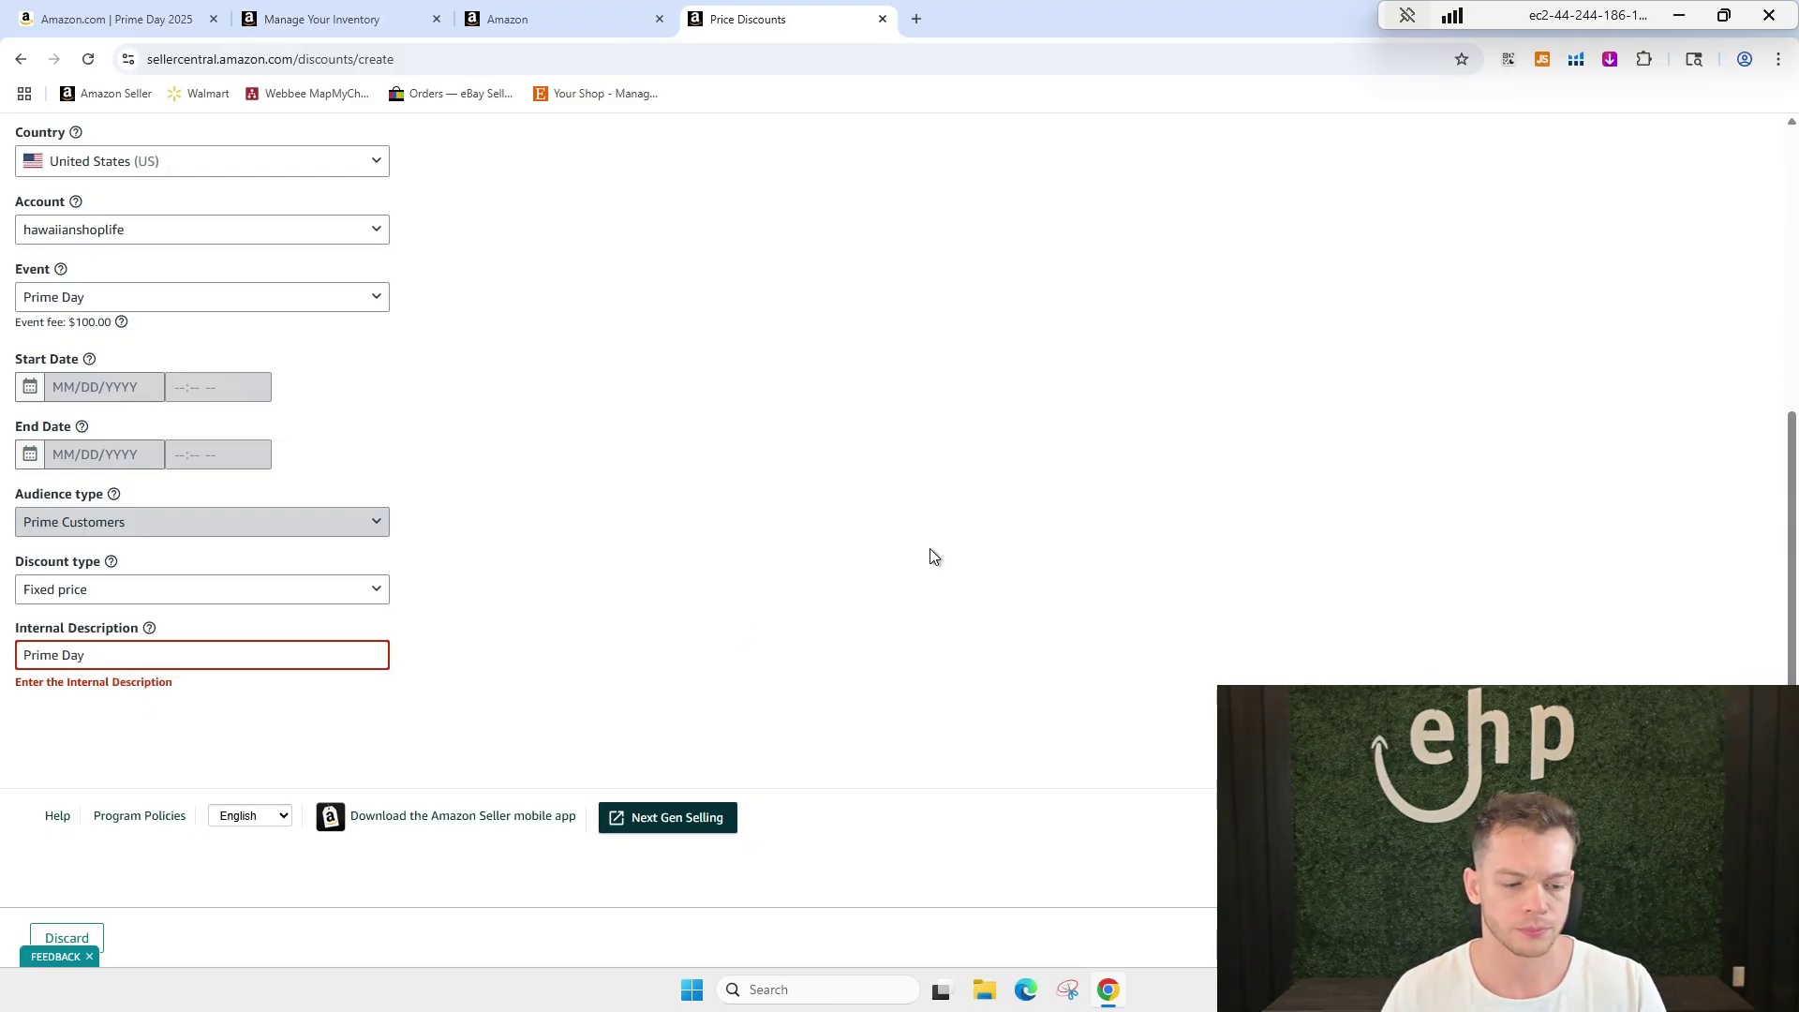
click(930, 556)
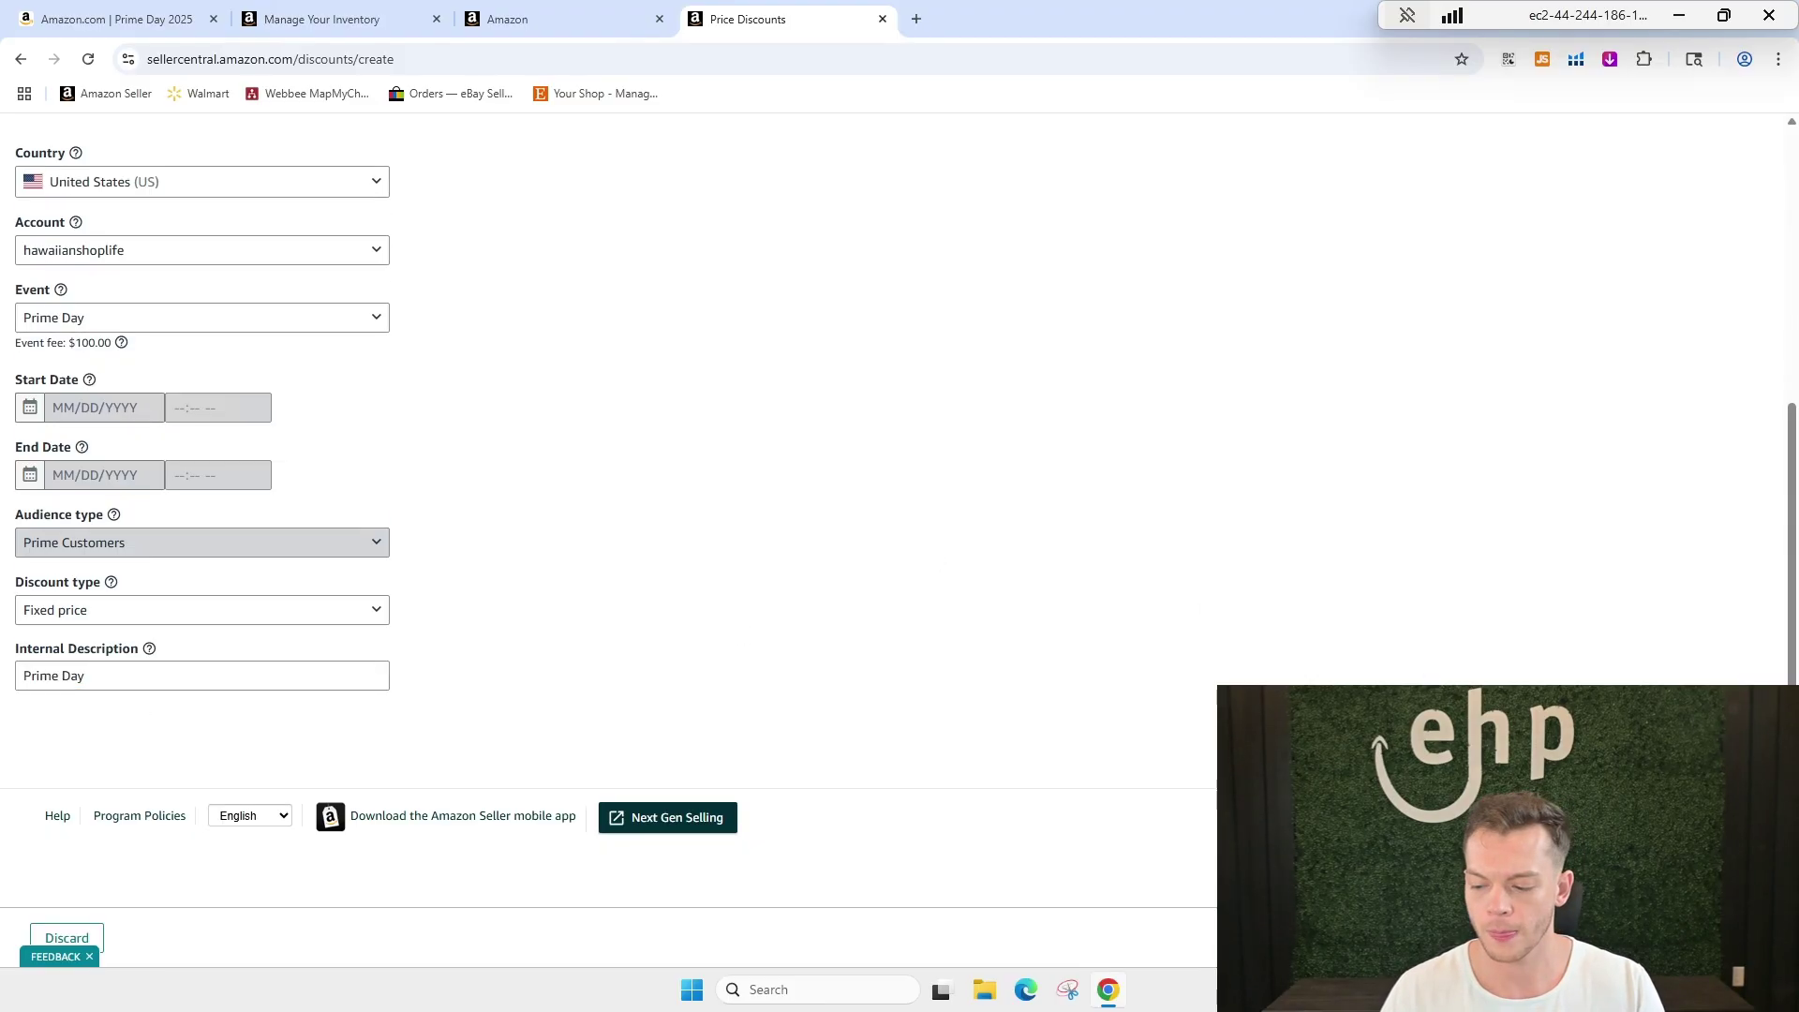
click(1672, 937)
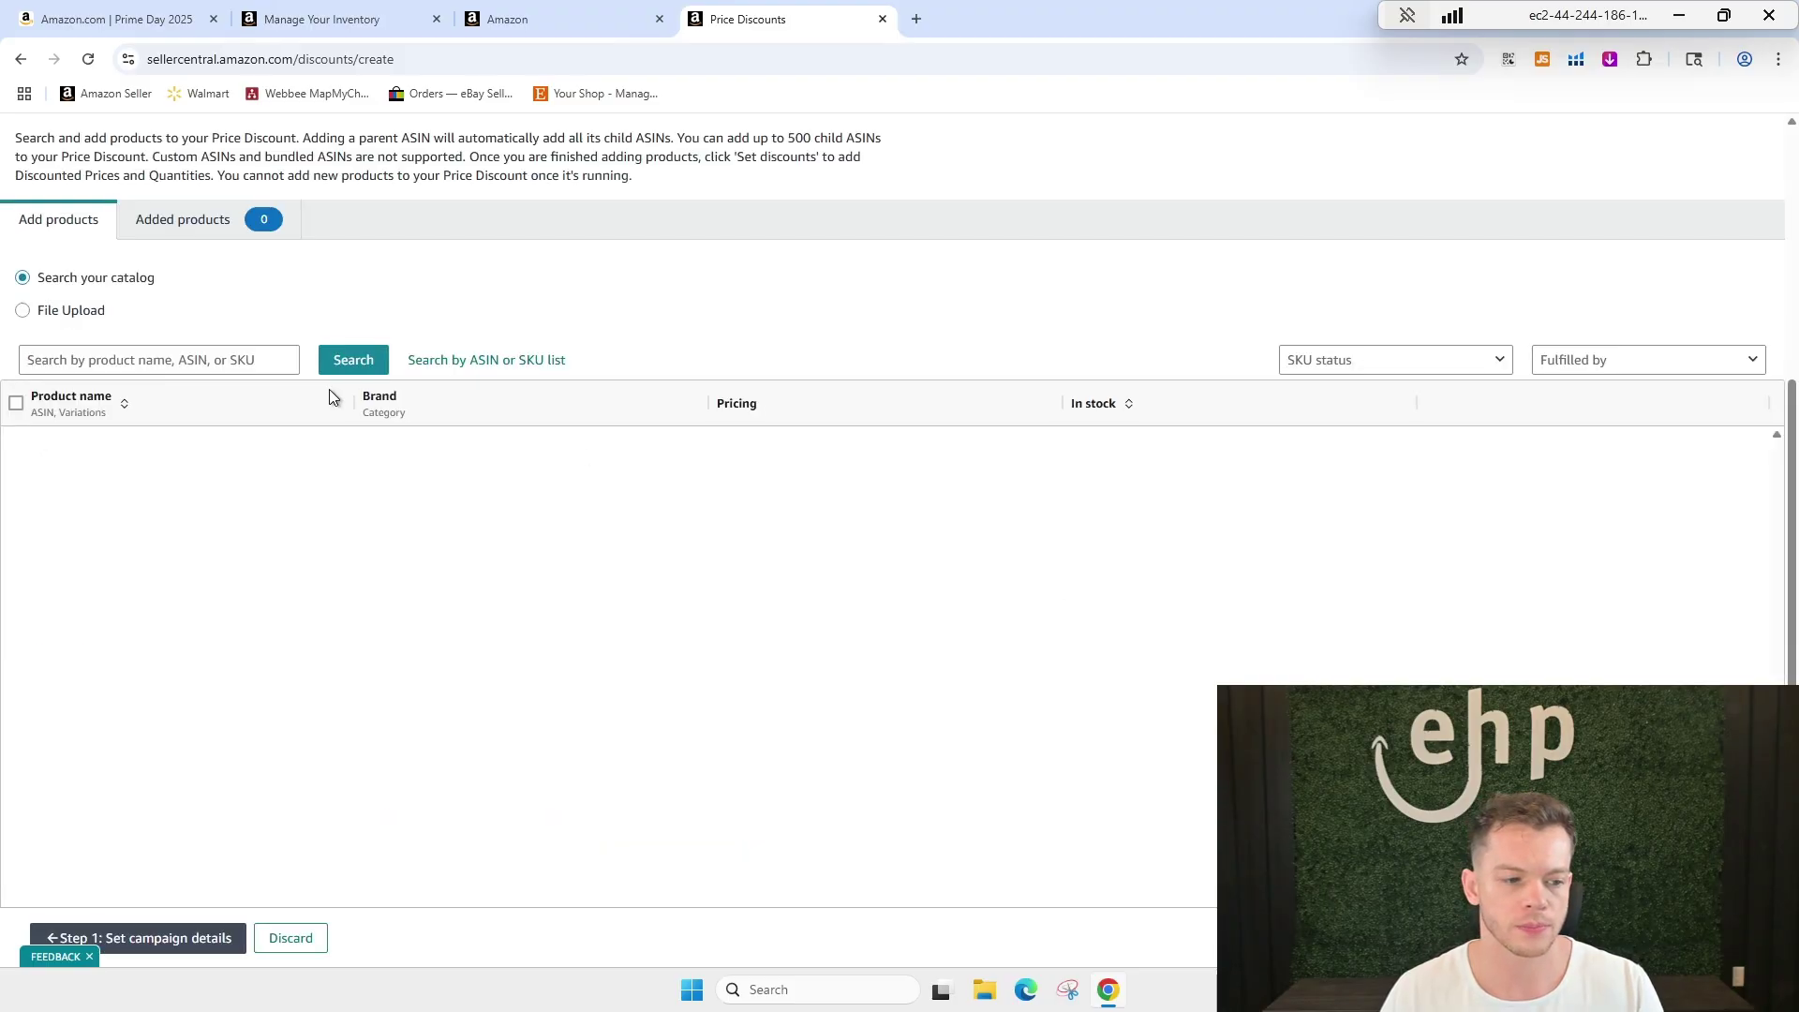
click(272, 363)
text(https://www.amazon.com/primeday)
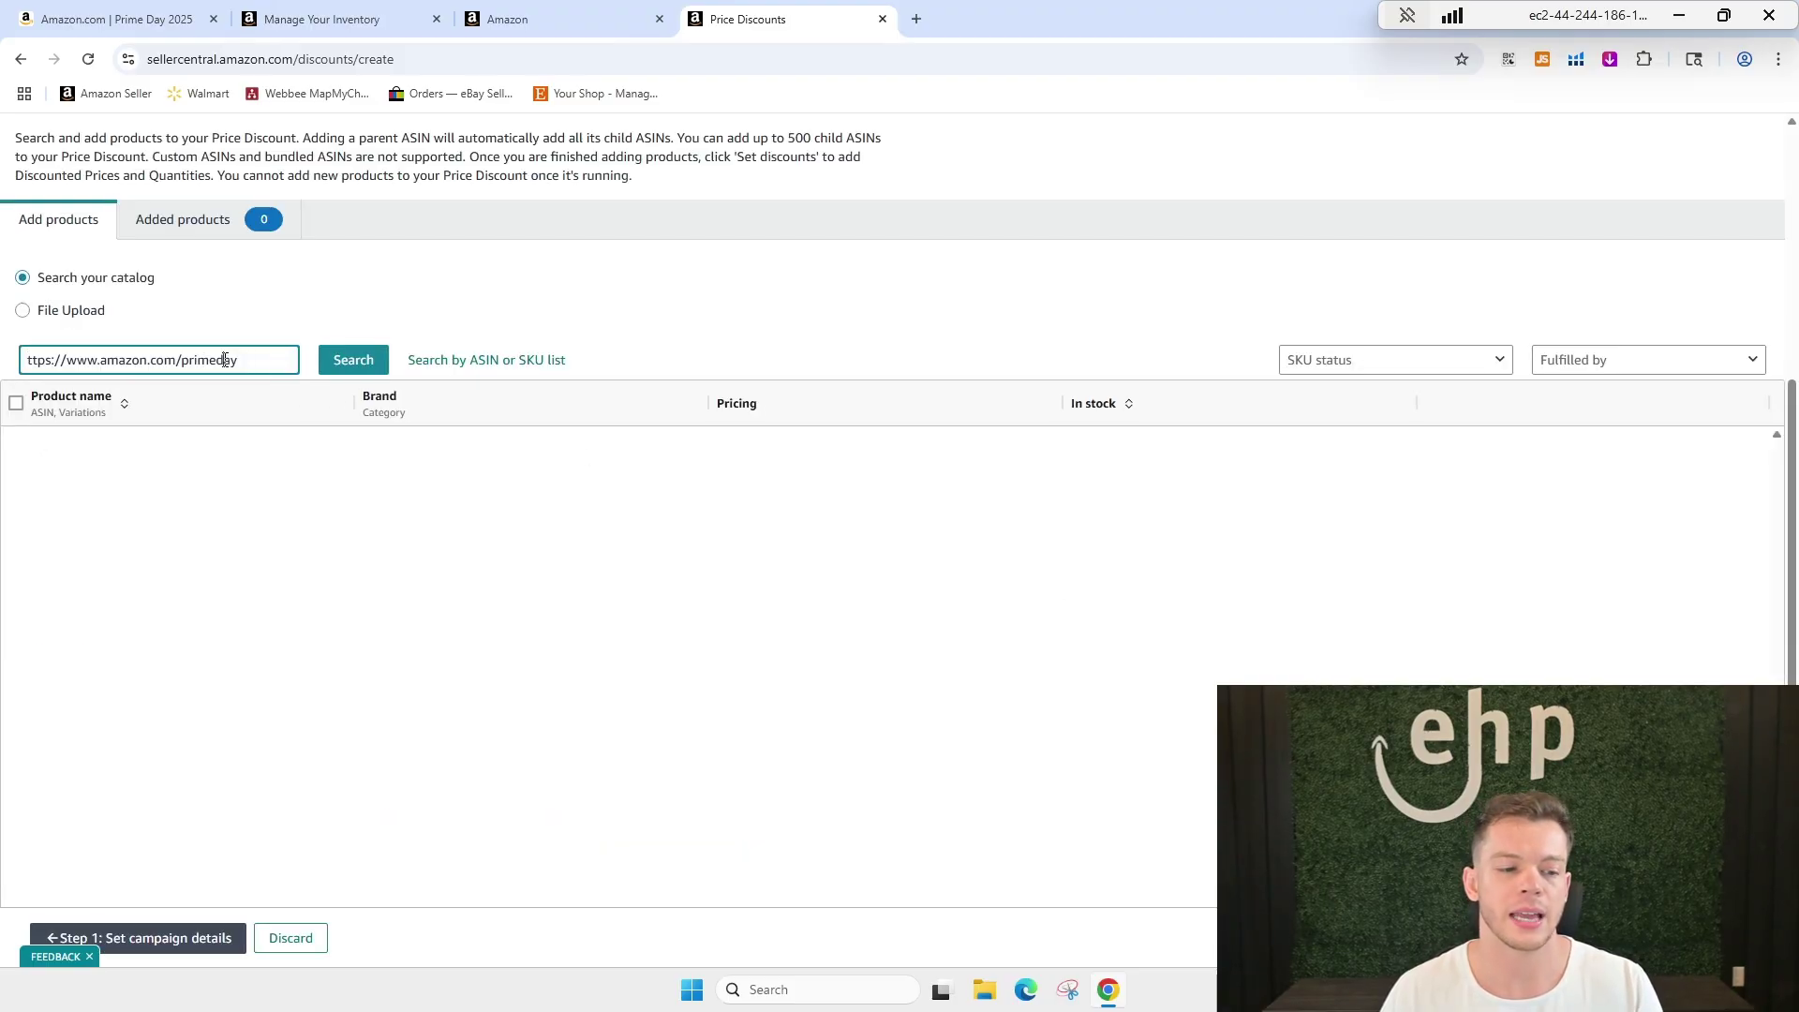
key(ctrl+a)
key(BackSpace)
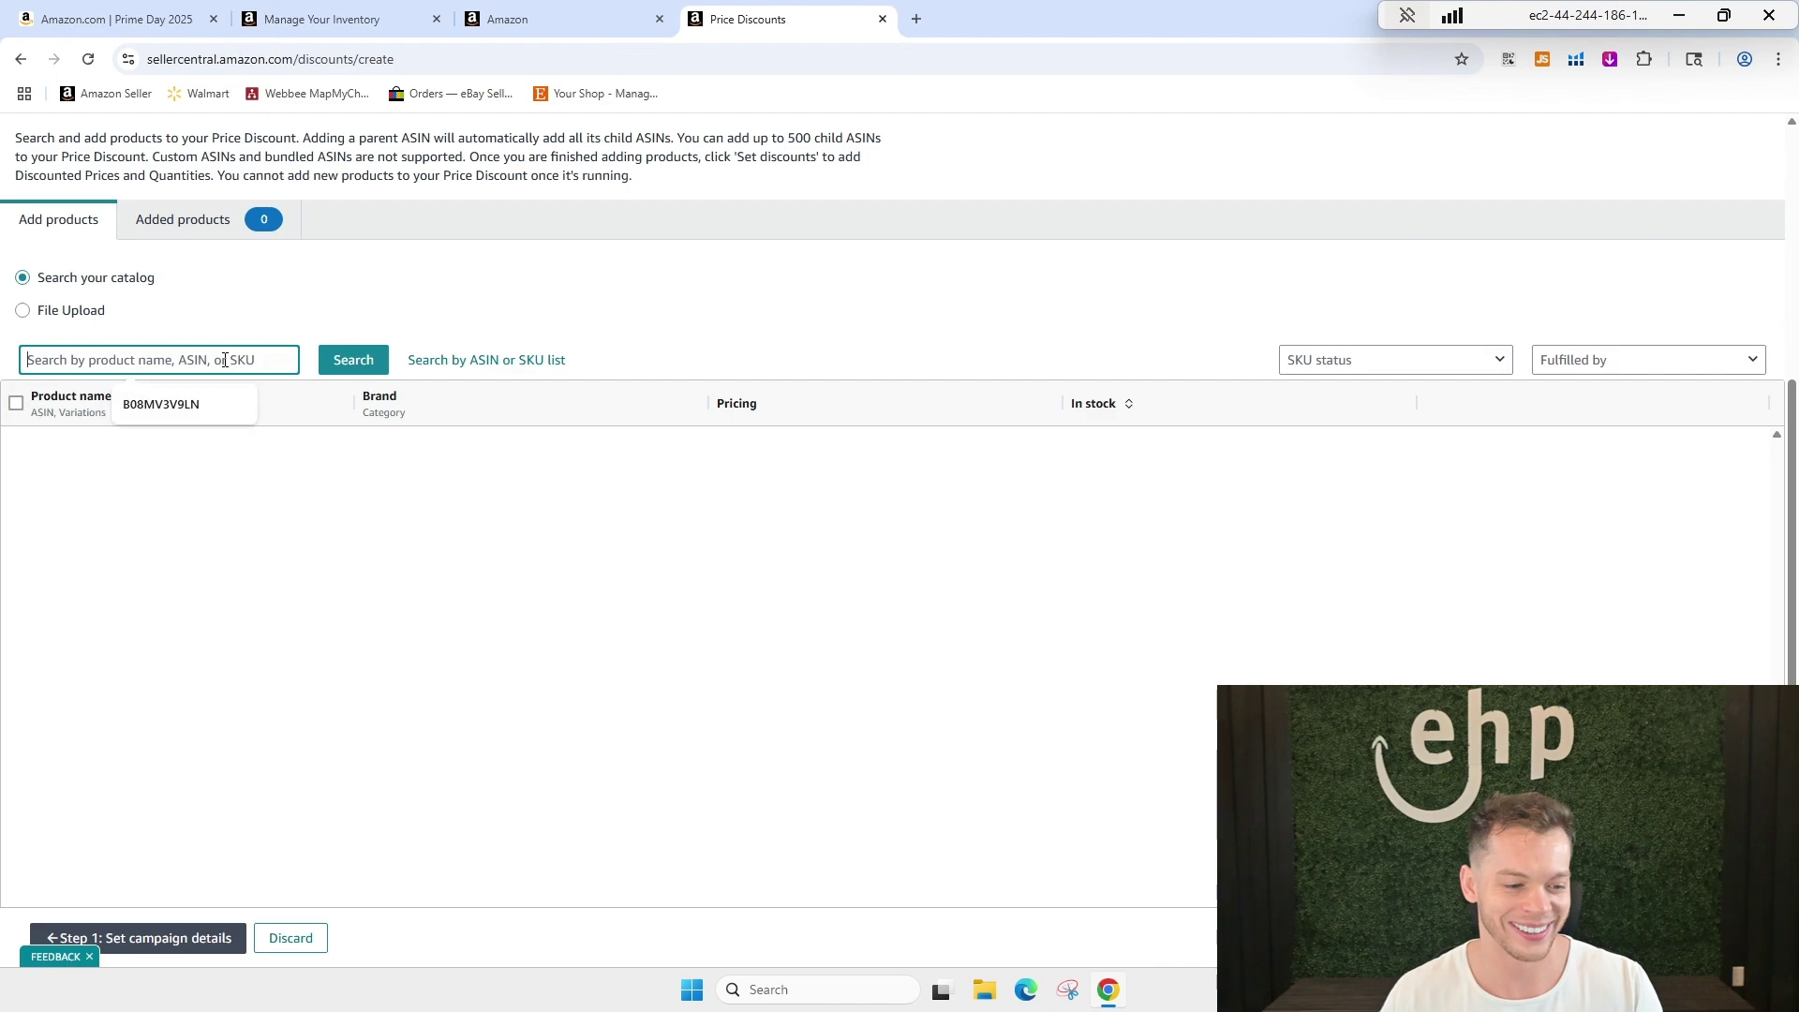
Search the catalog for ASIN B08MV3V9LN, add the biodegradable bags to the discount, and continue to setting discounts.
click(161, 404)
click(352, 361)
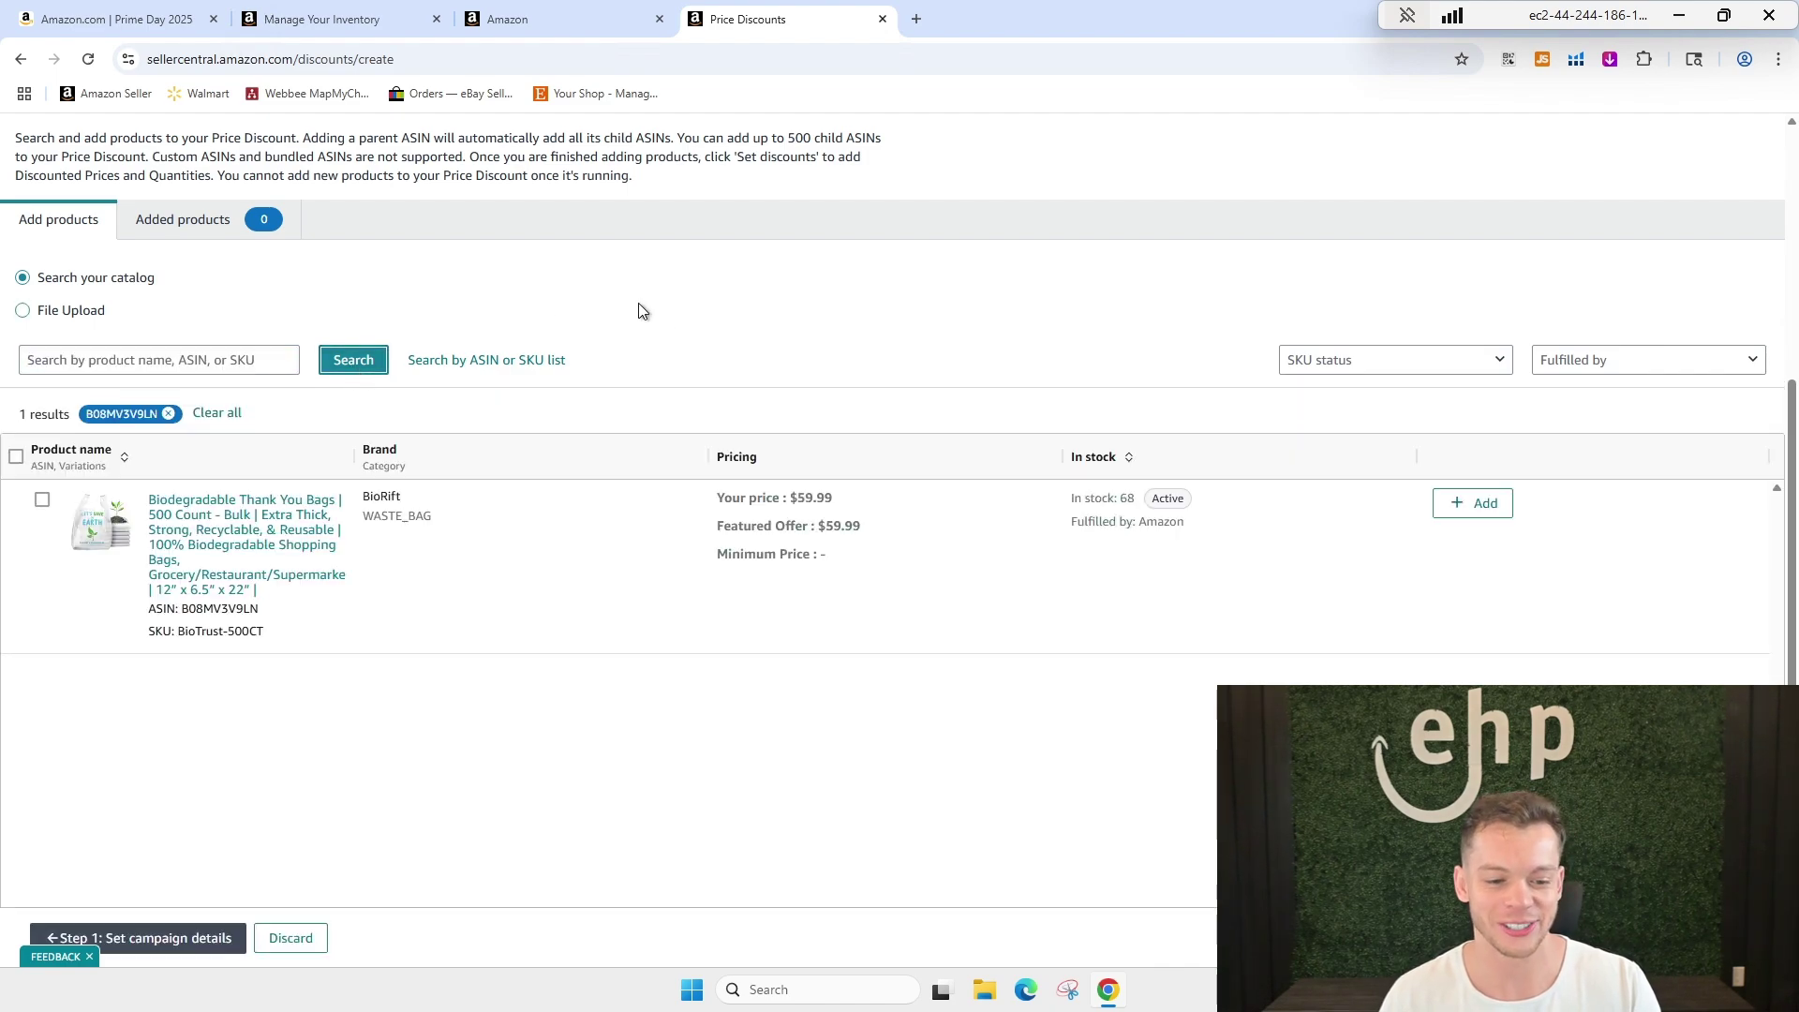
click(41, 499)
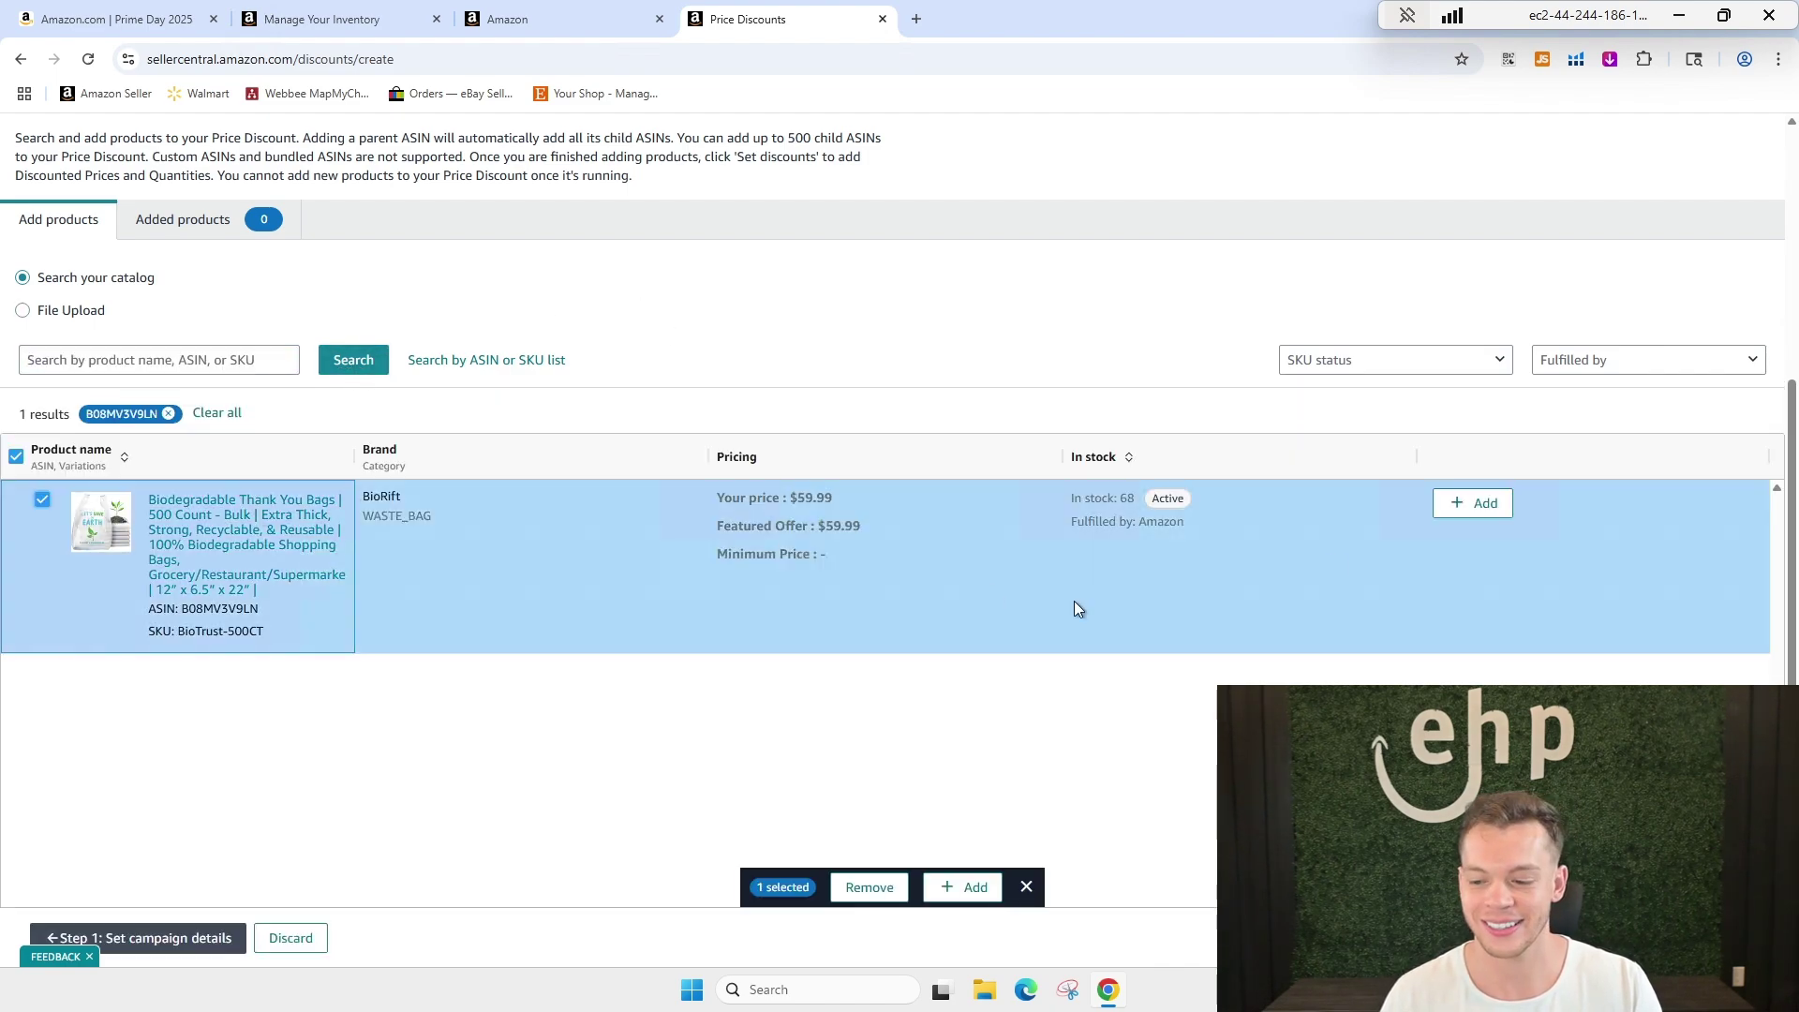
click(1472, 510)
click(1671, 937)
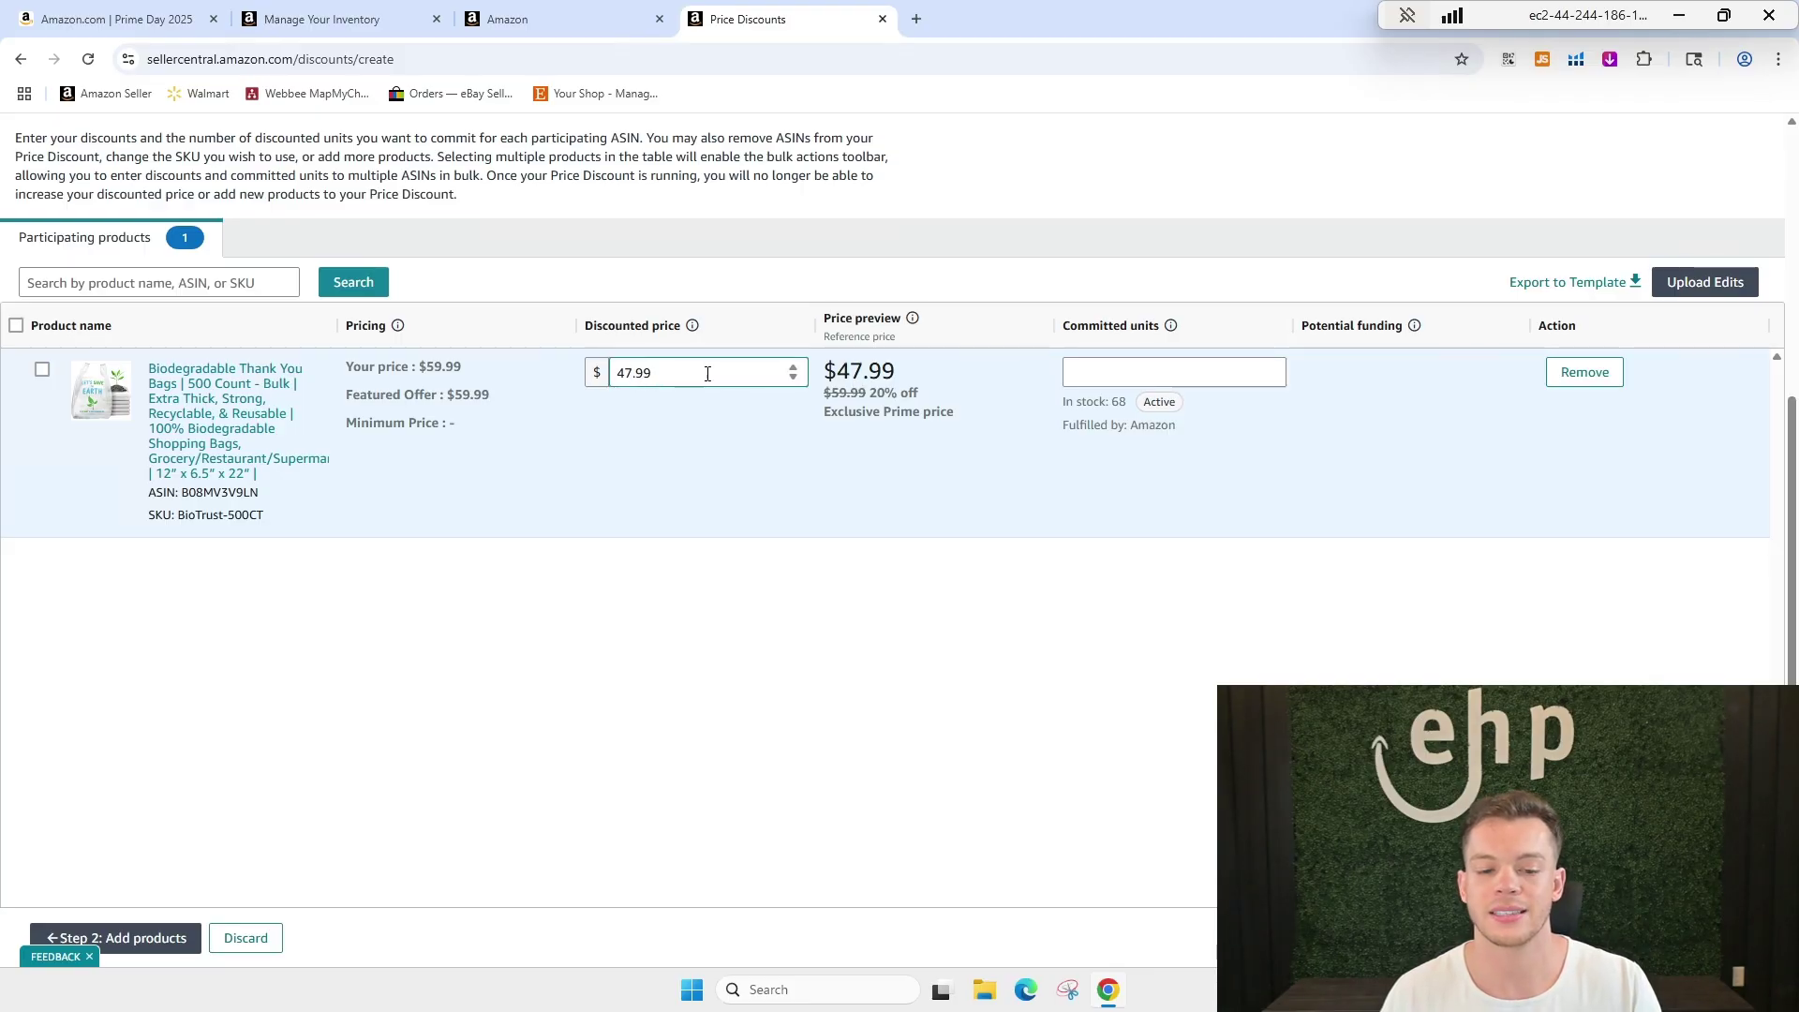
Check the price preview for the bags and try discounted prices of $46.99 and $48.99.
triple_click(841, 396)
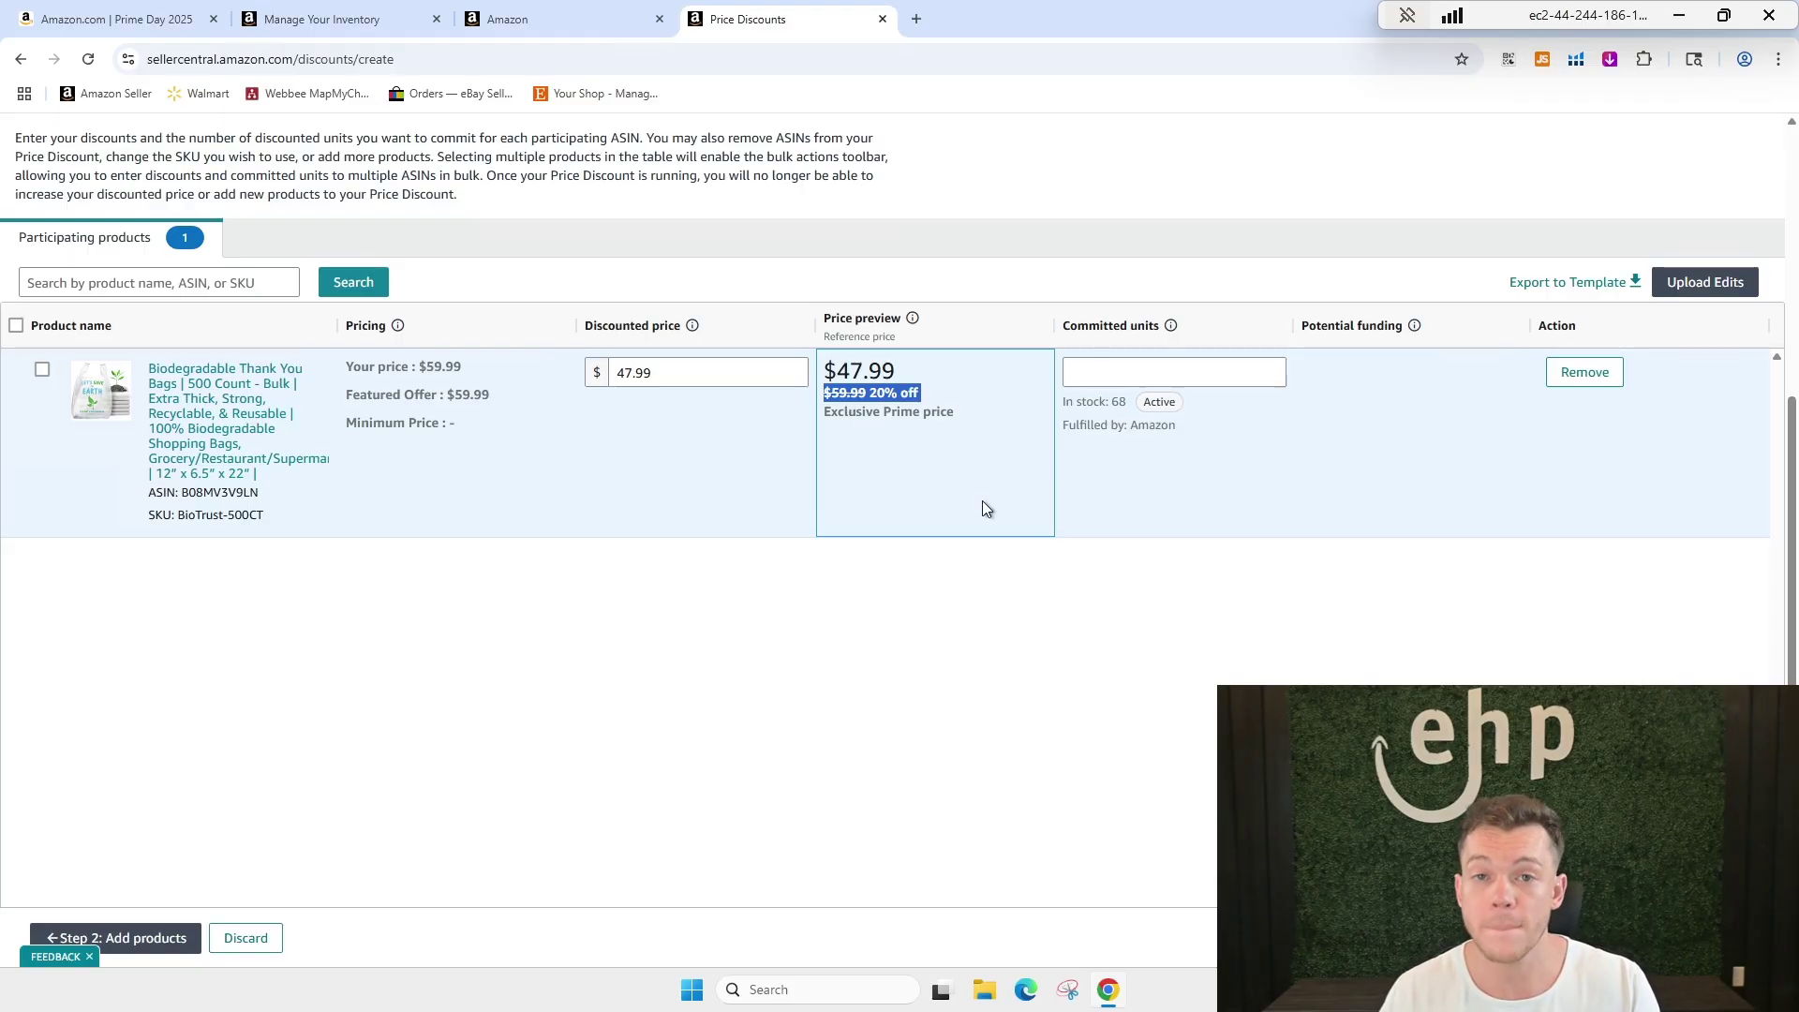
click(633, 373)
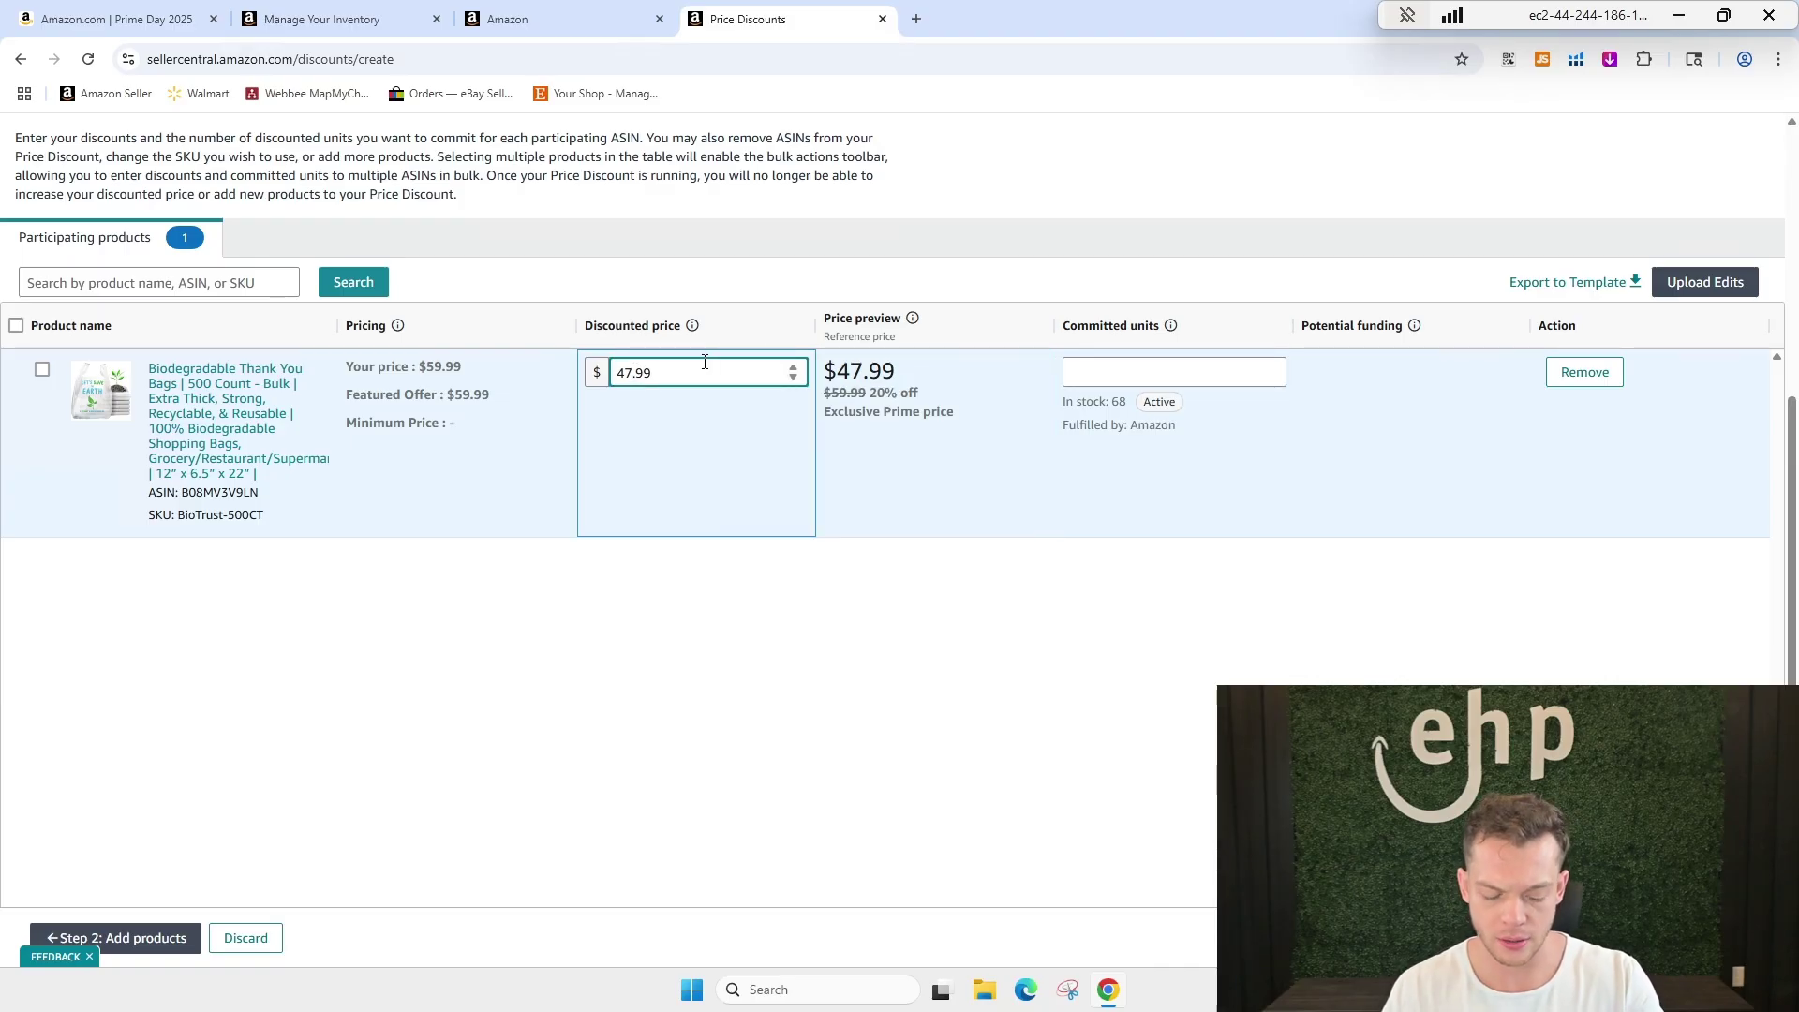
click(864, 601)
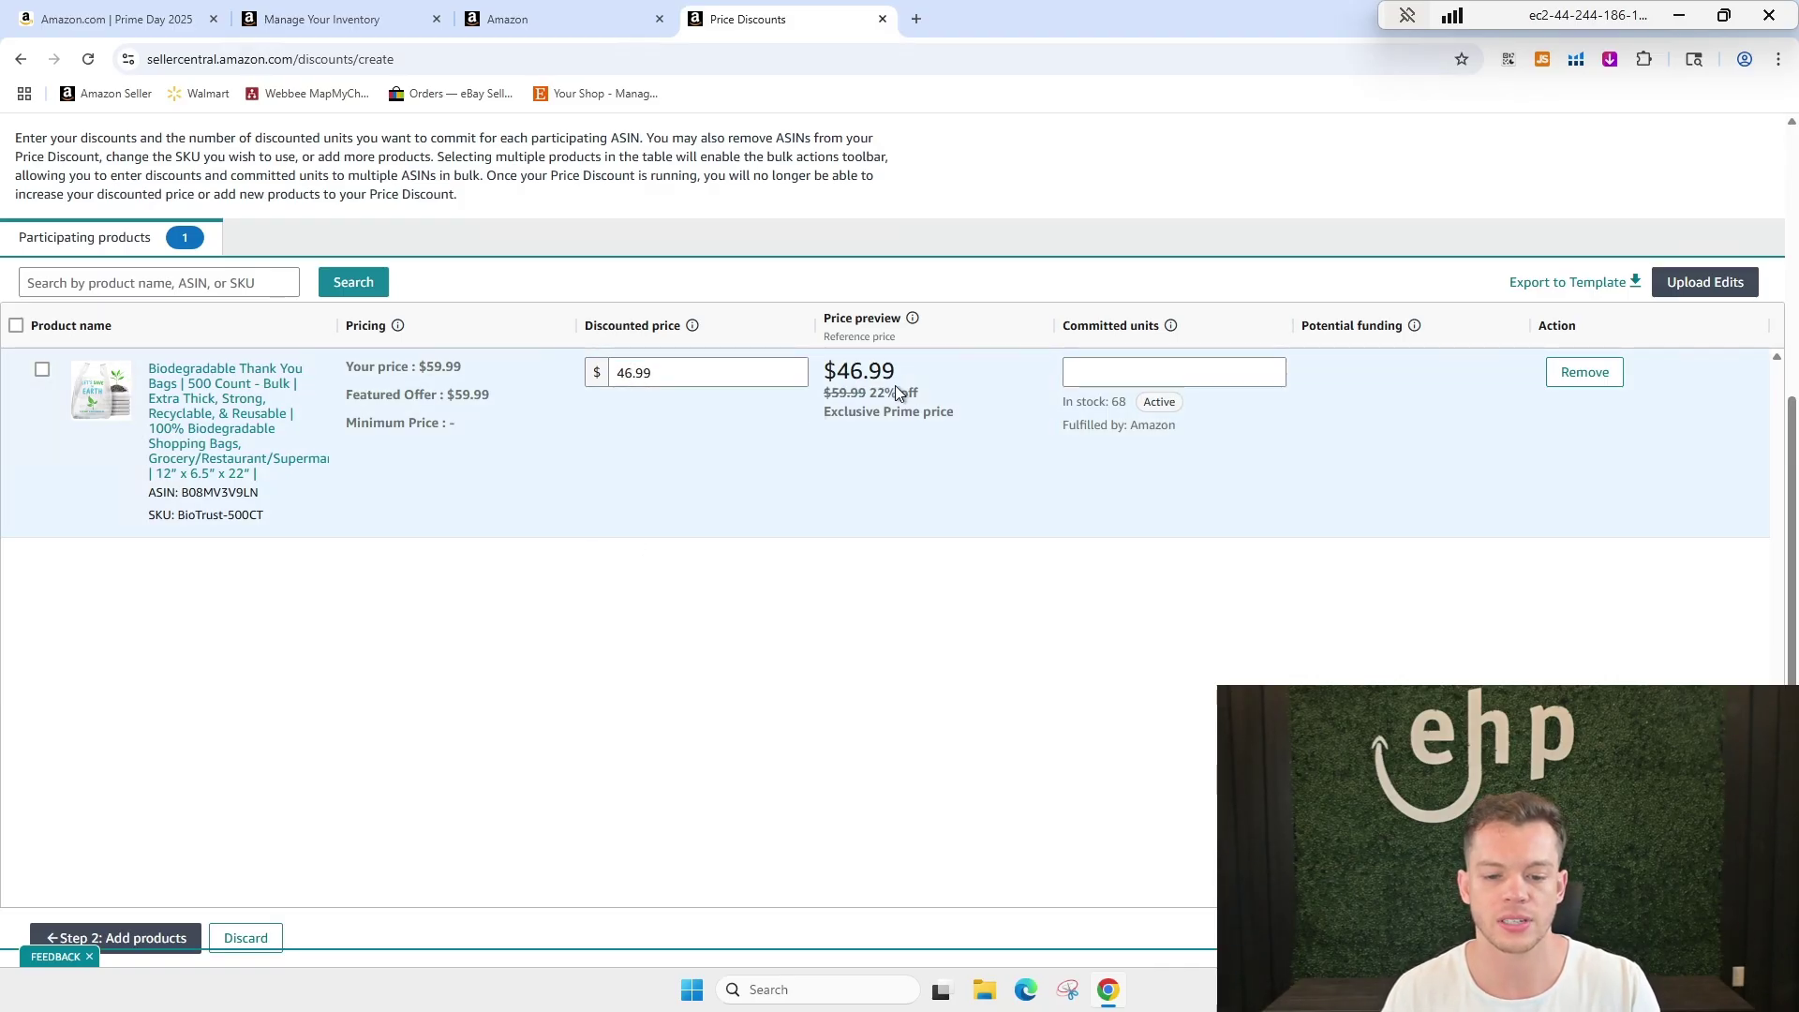
click(631, 375)
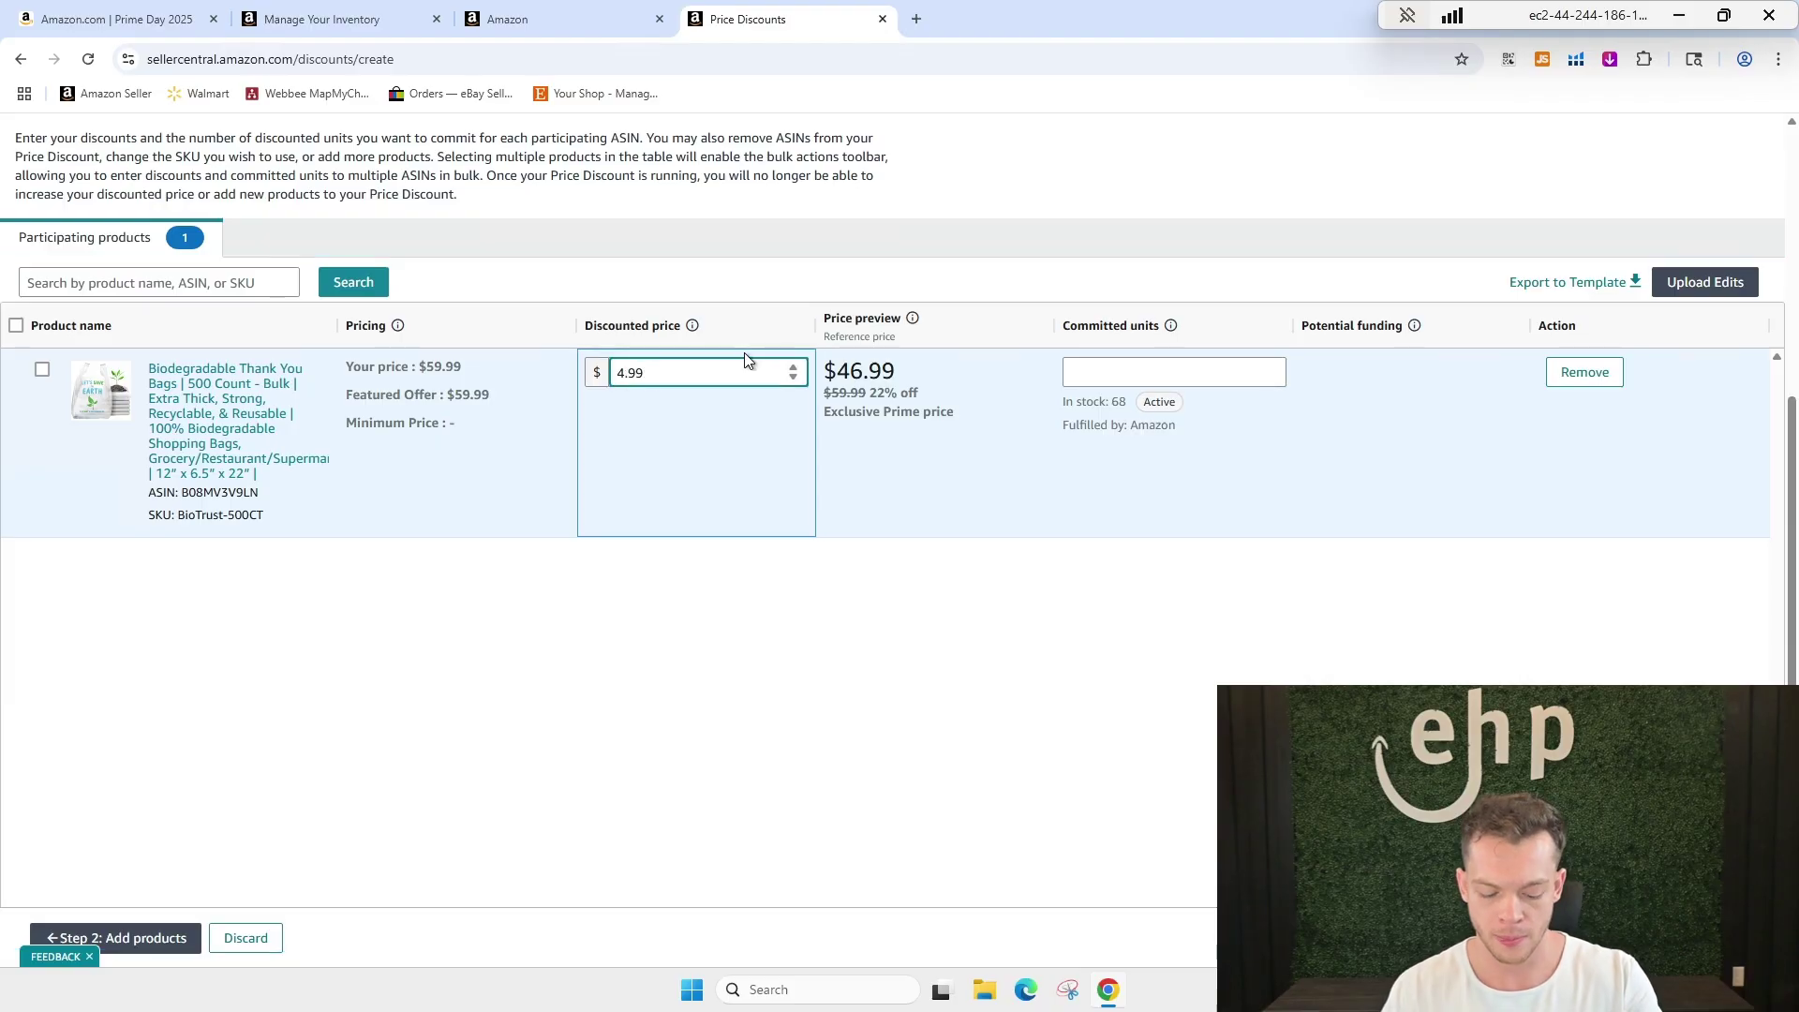
text(8)
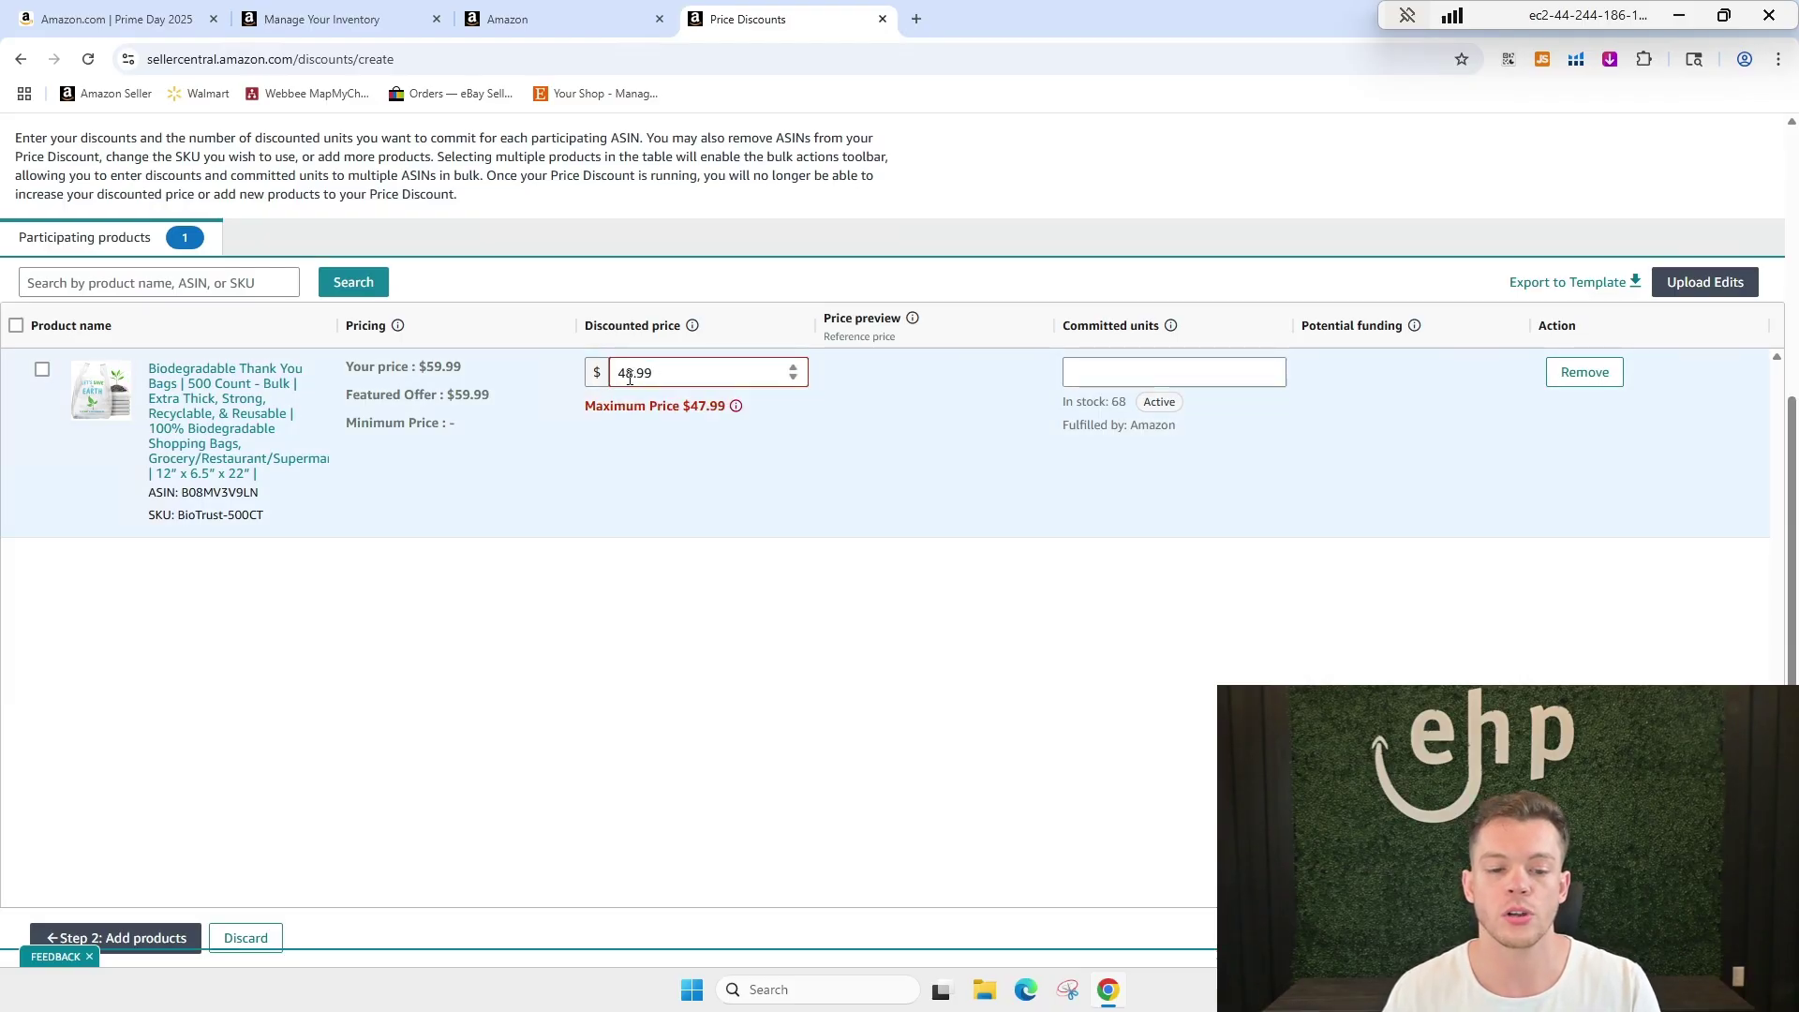
Set the bags' discounted price to $47.99 and the committed units to 68.
click(633, 376)
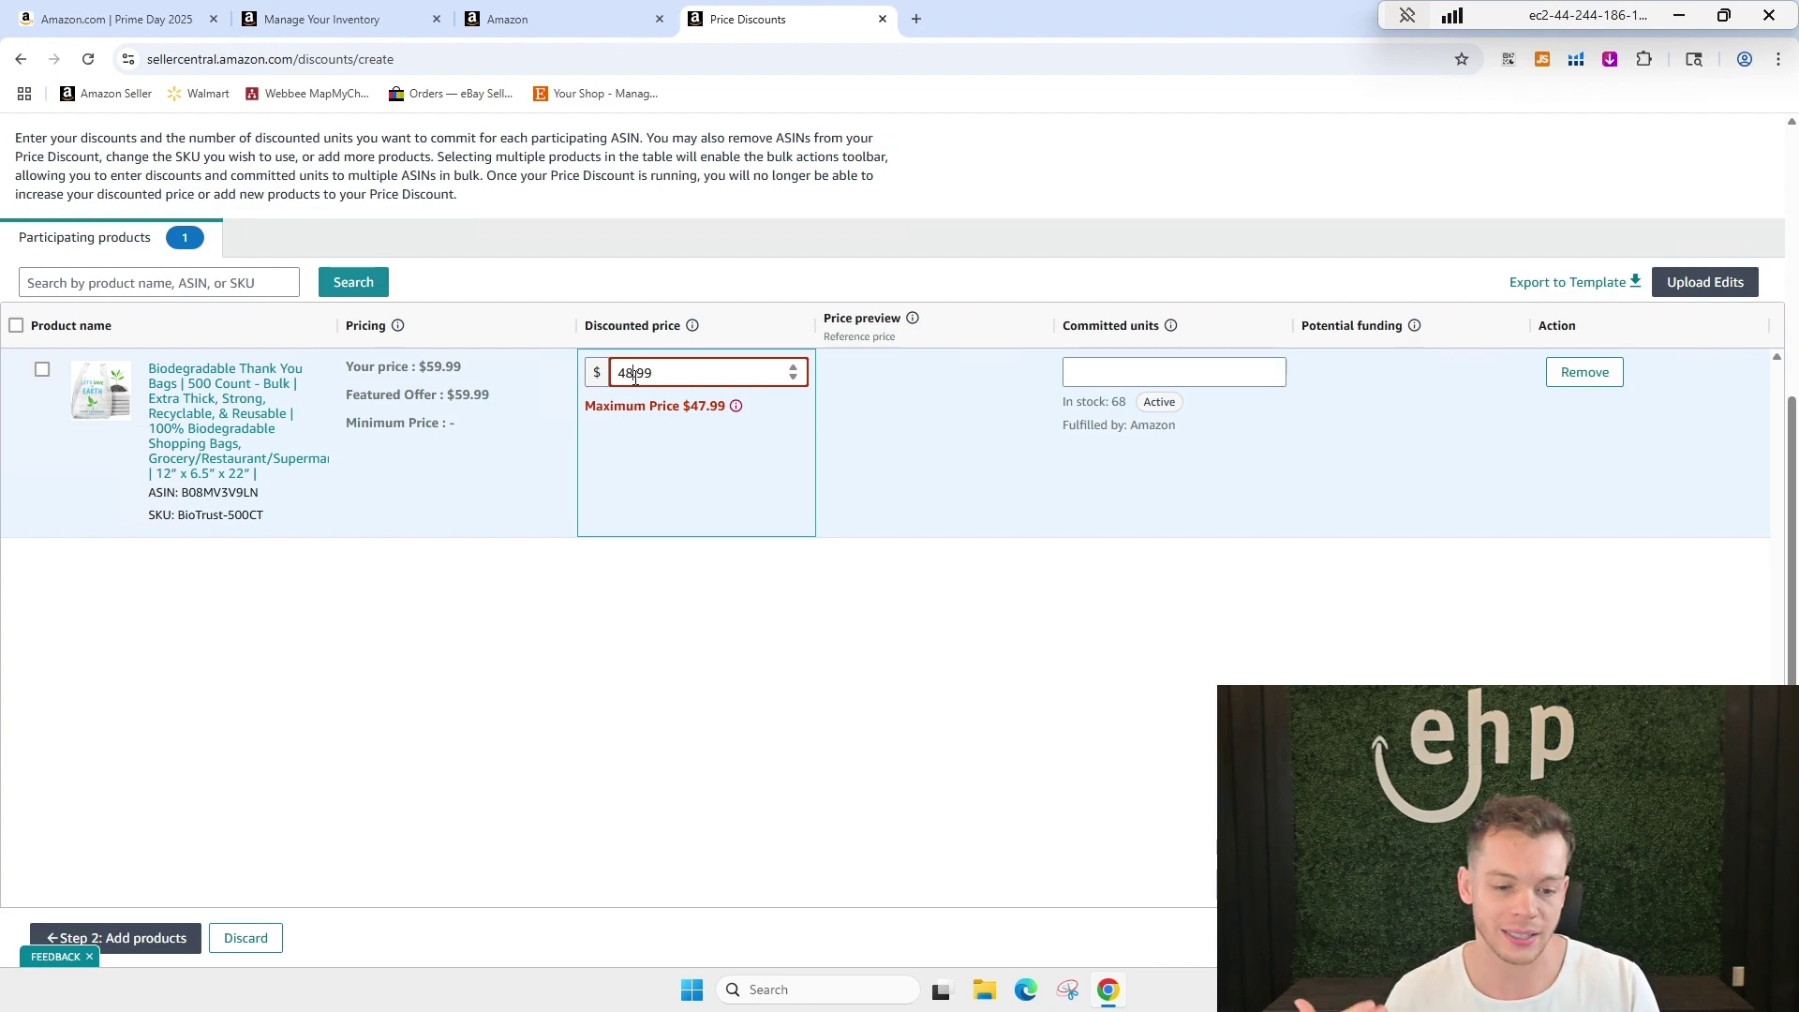
click(987, 594)
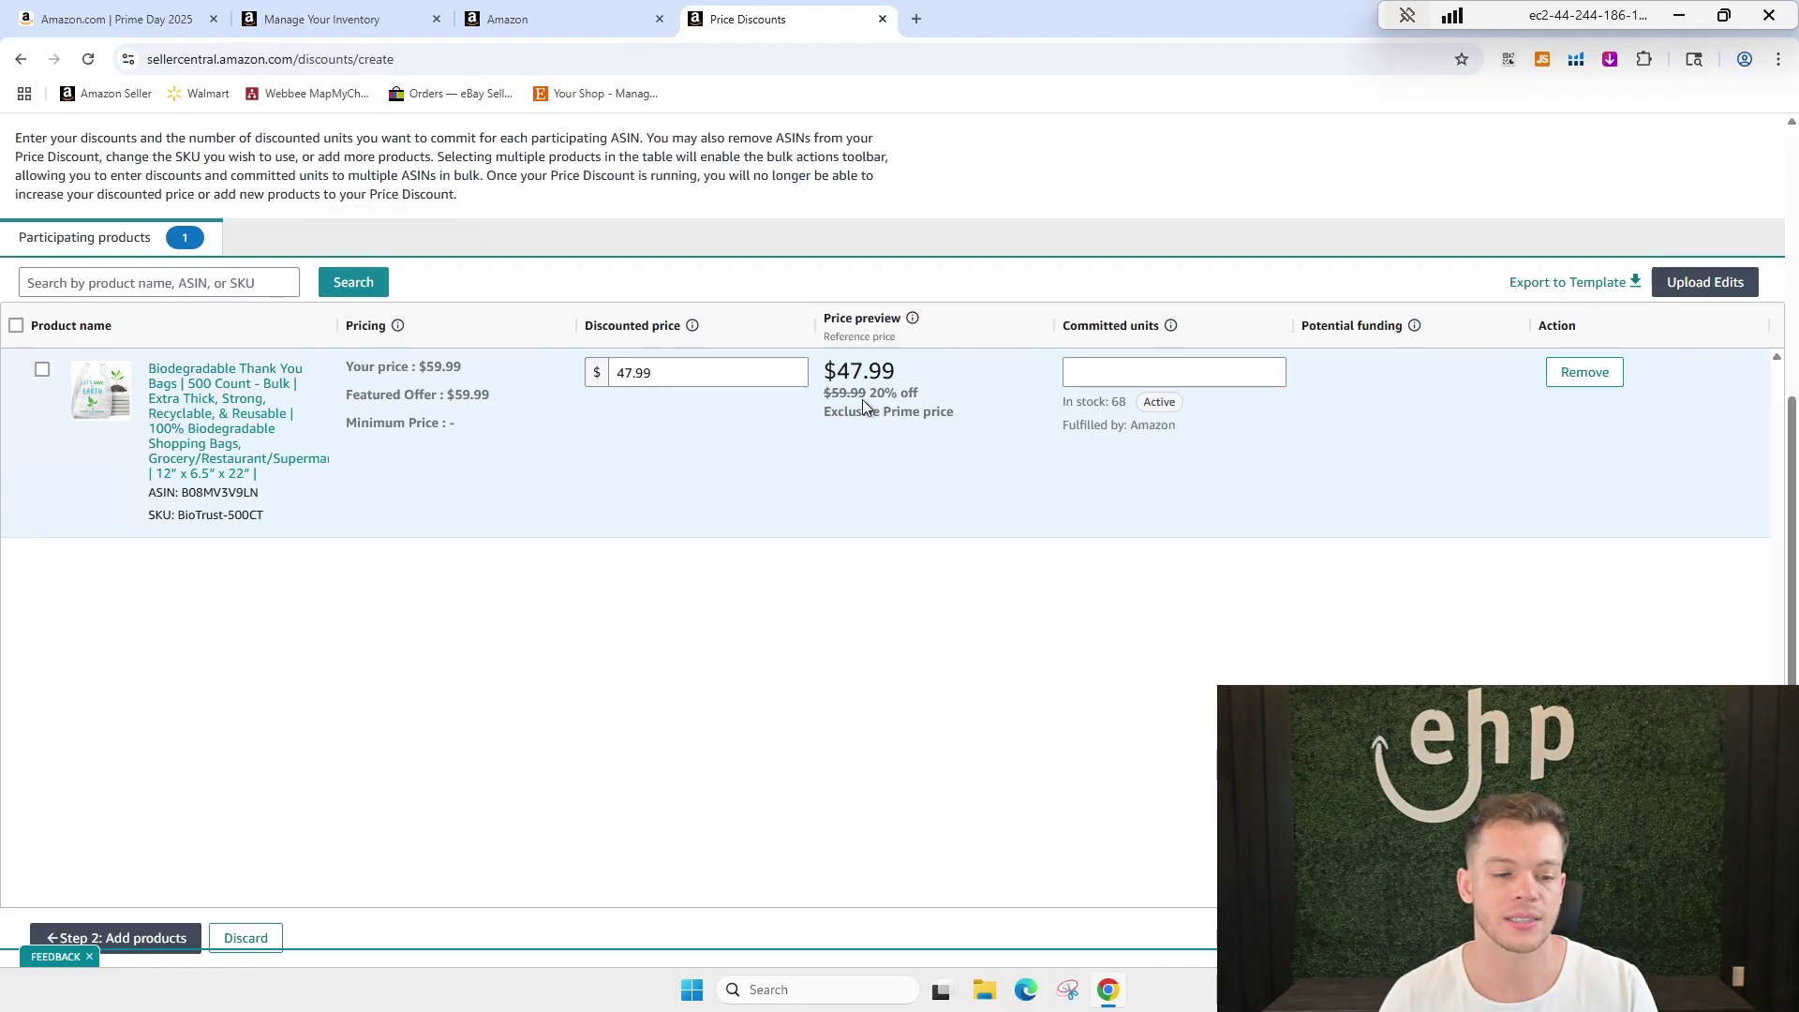
click(1110, 376)
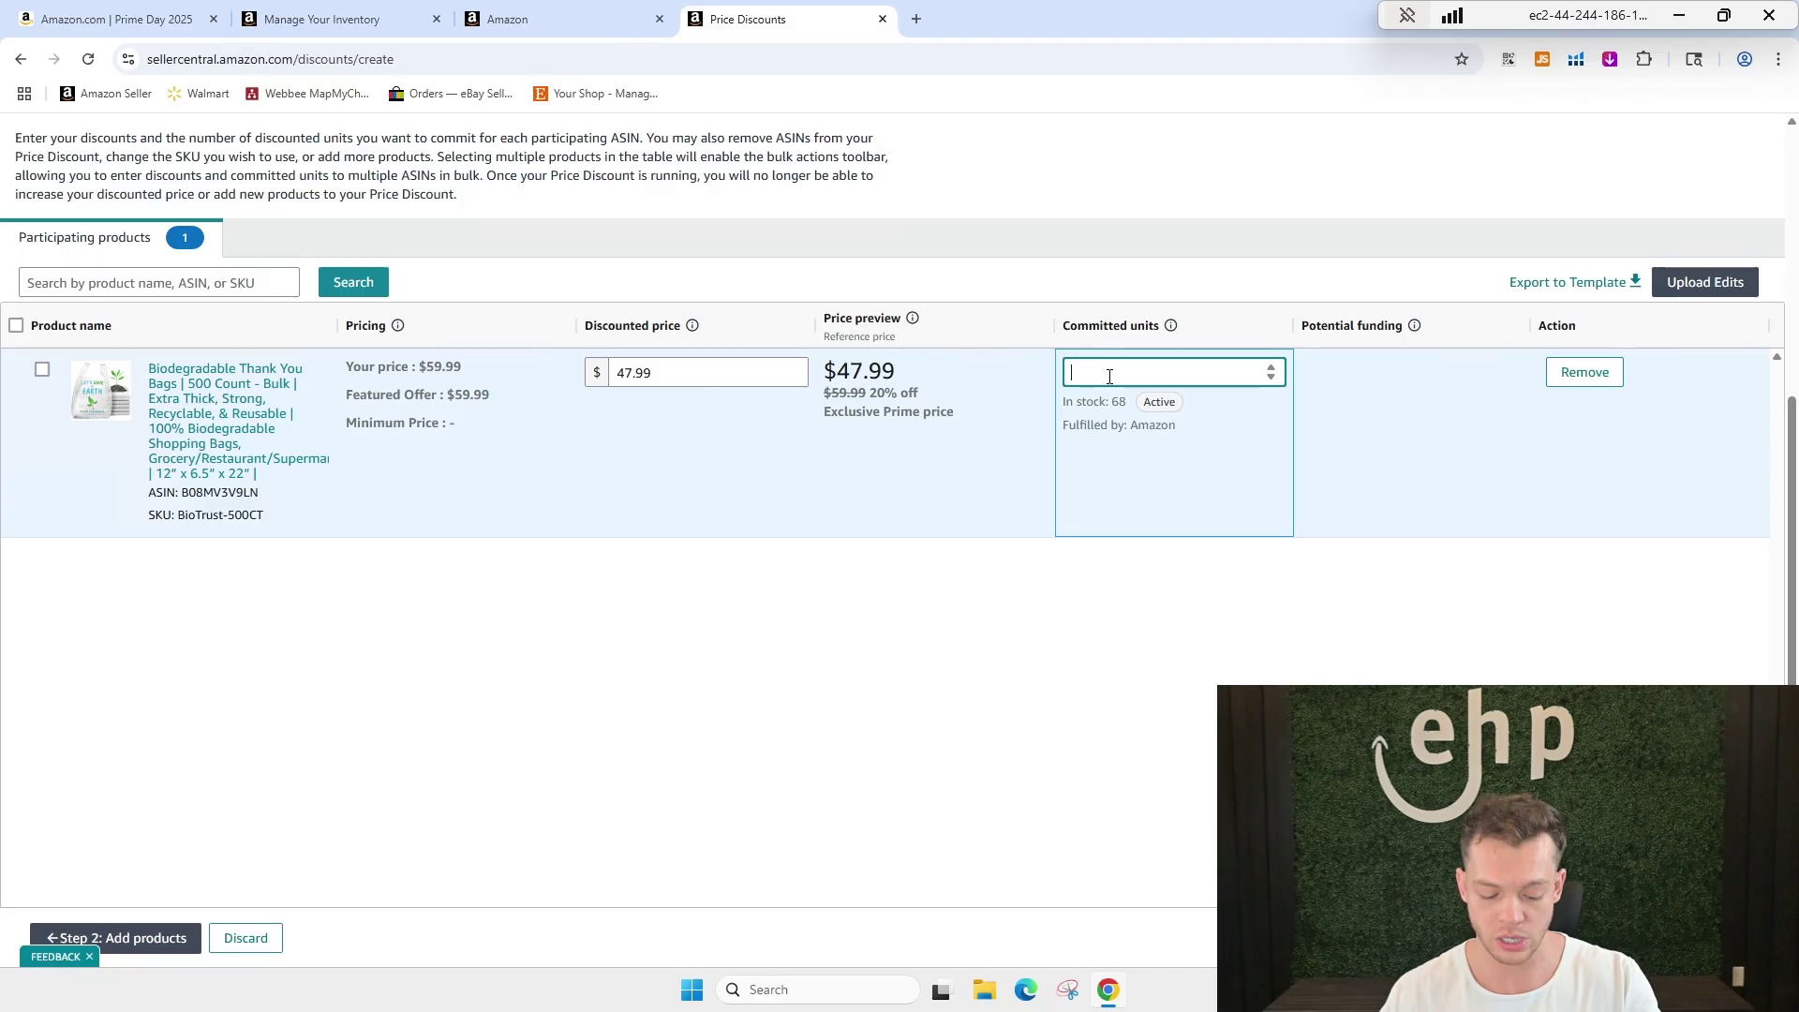
click(1418, 429)
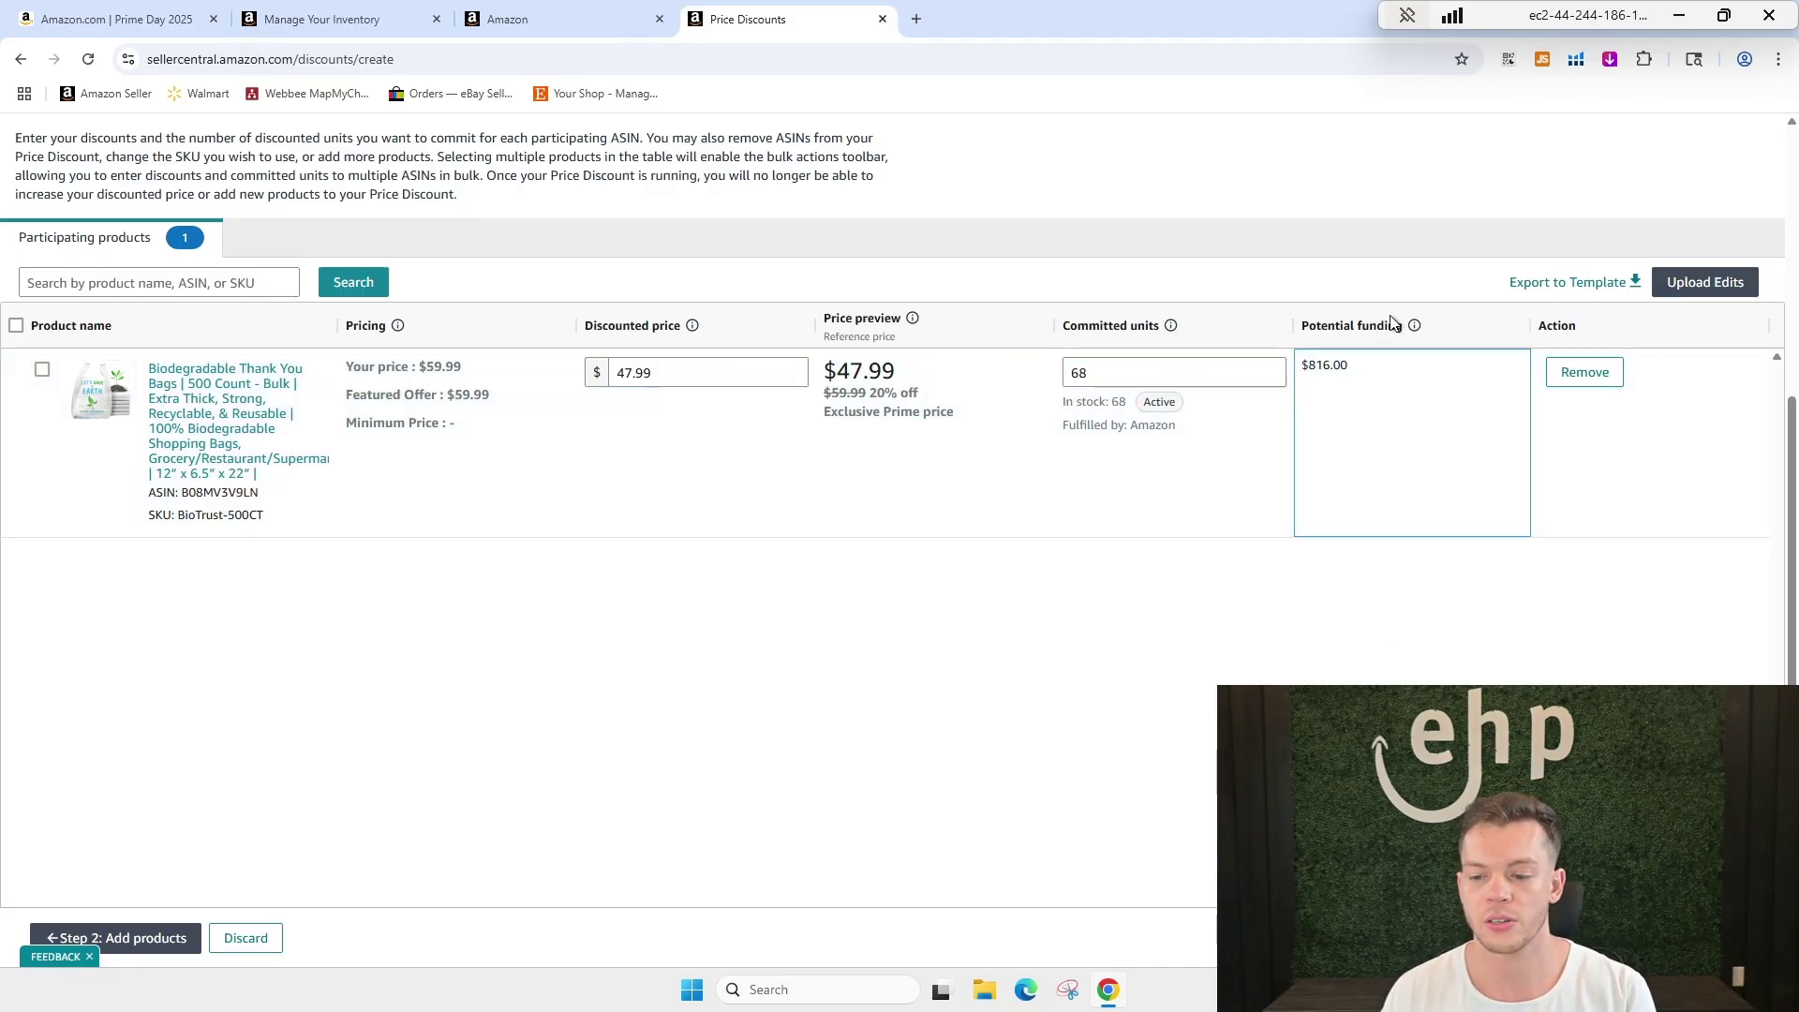
Review the potential funding explanation, compare the regular and discounted prices, and check the discount's campaign summary.
mouse_move(1414, 325)
click(1286, 371)
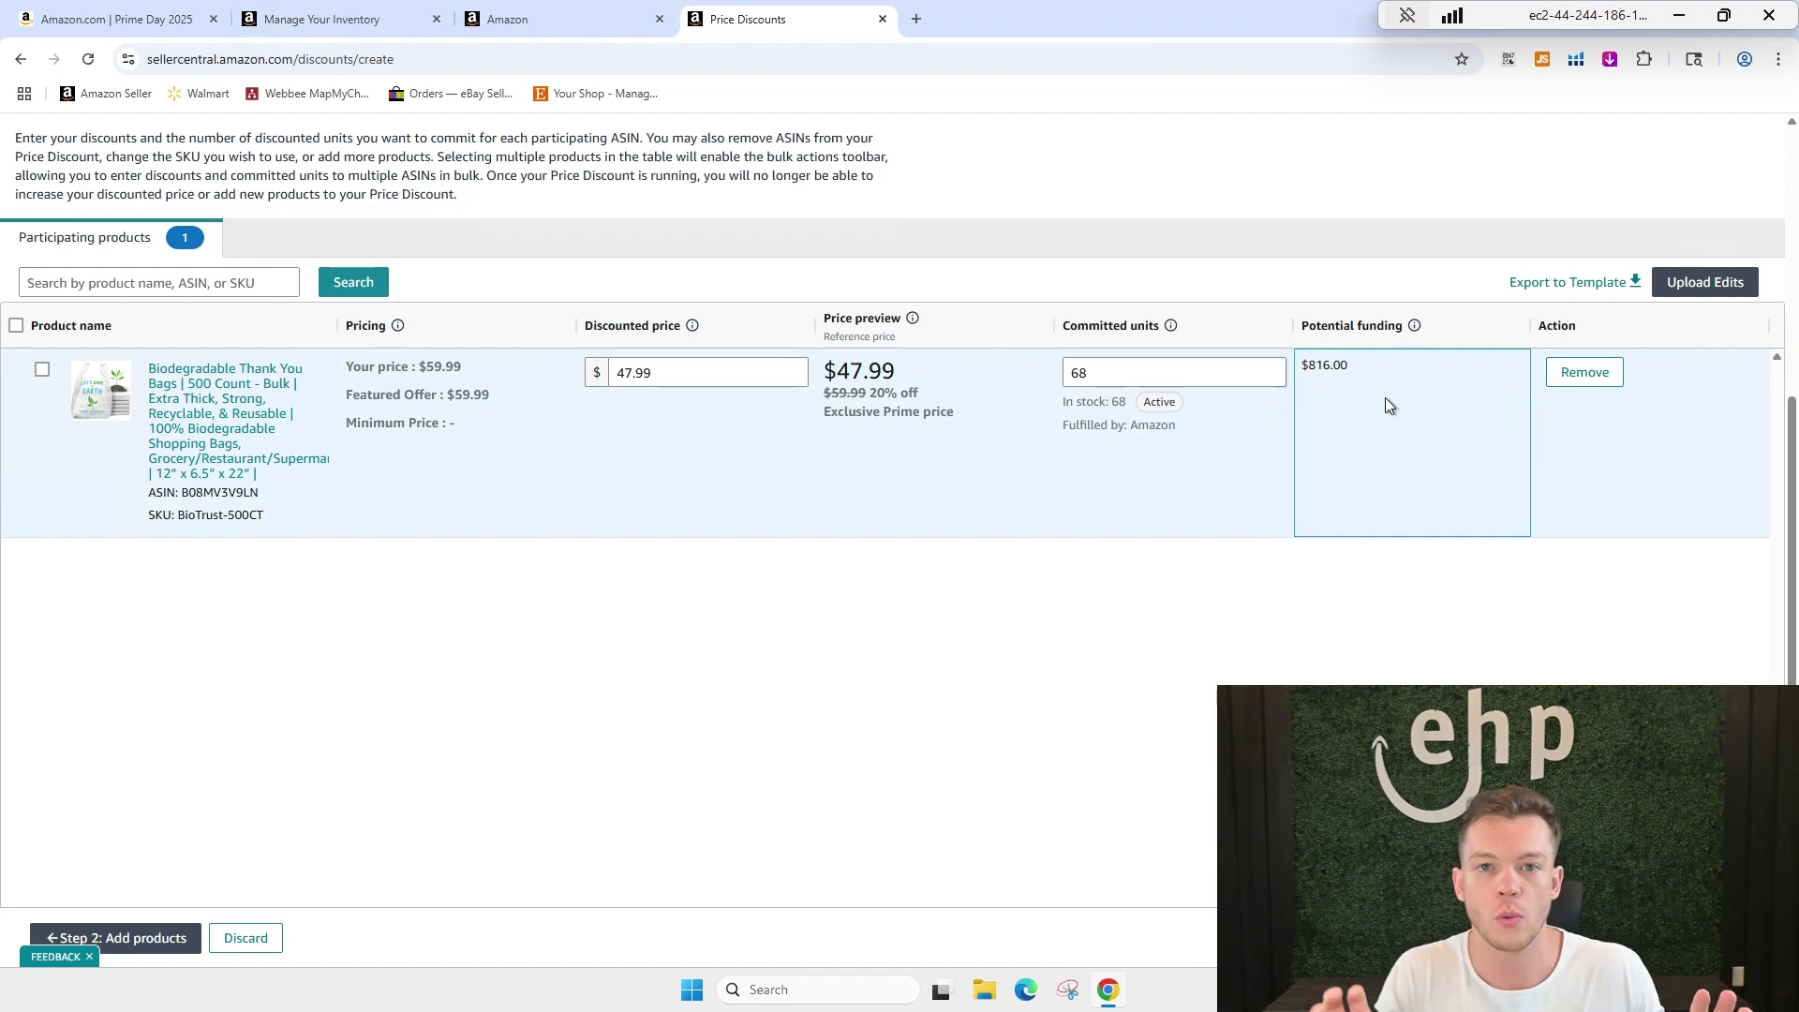
double_click(847, 393)
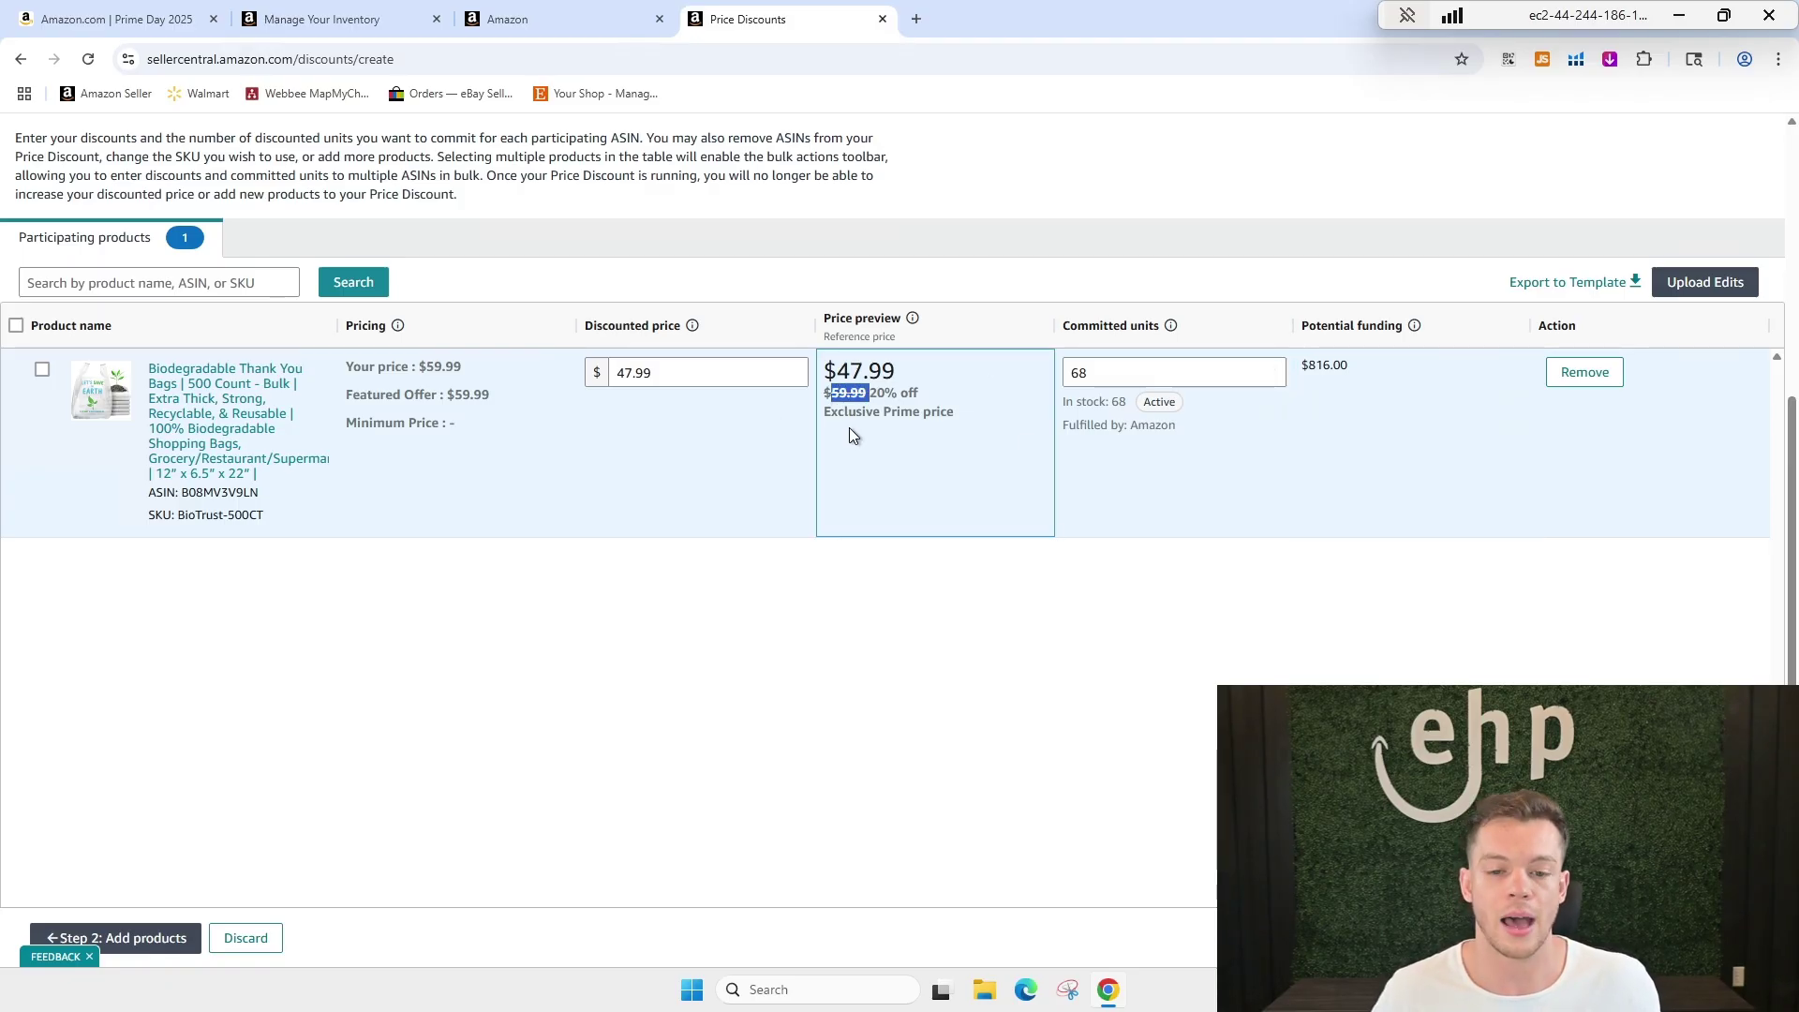
triple_click(874, 374)
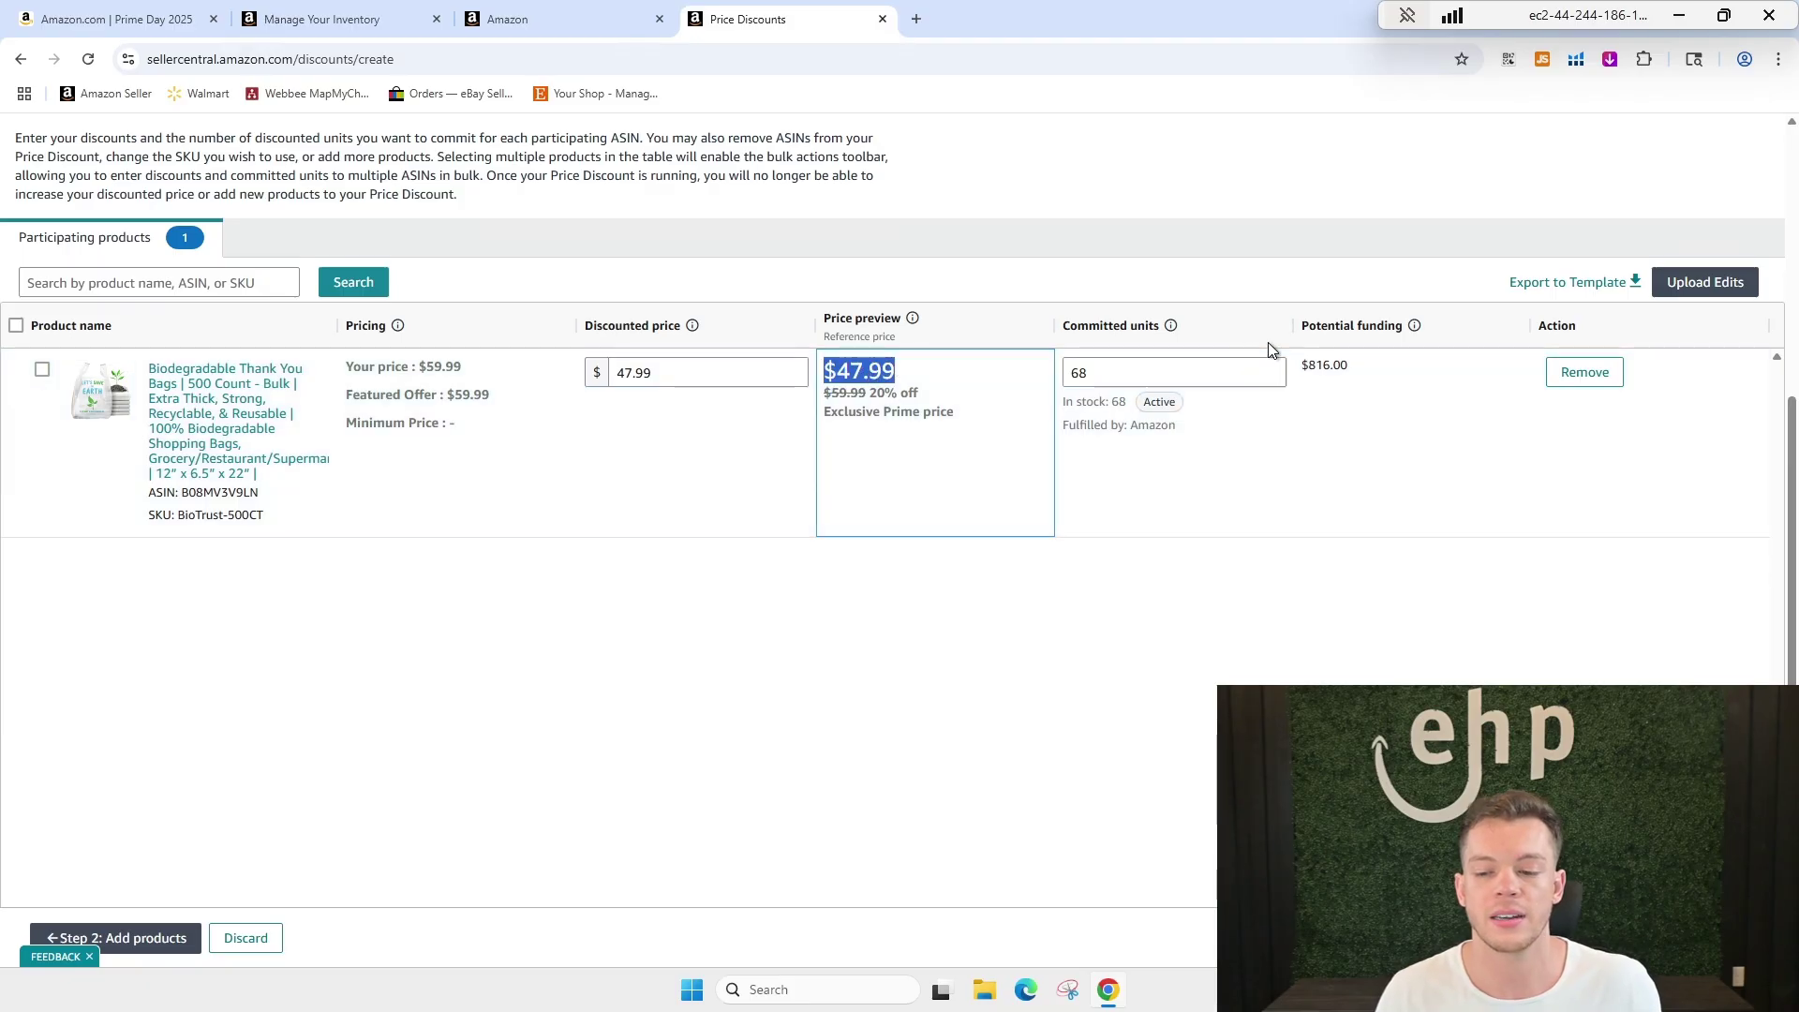
triple_click(1334, 364)
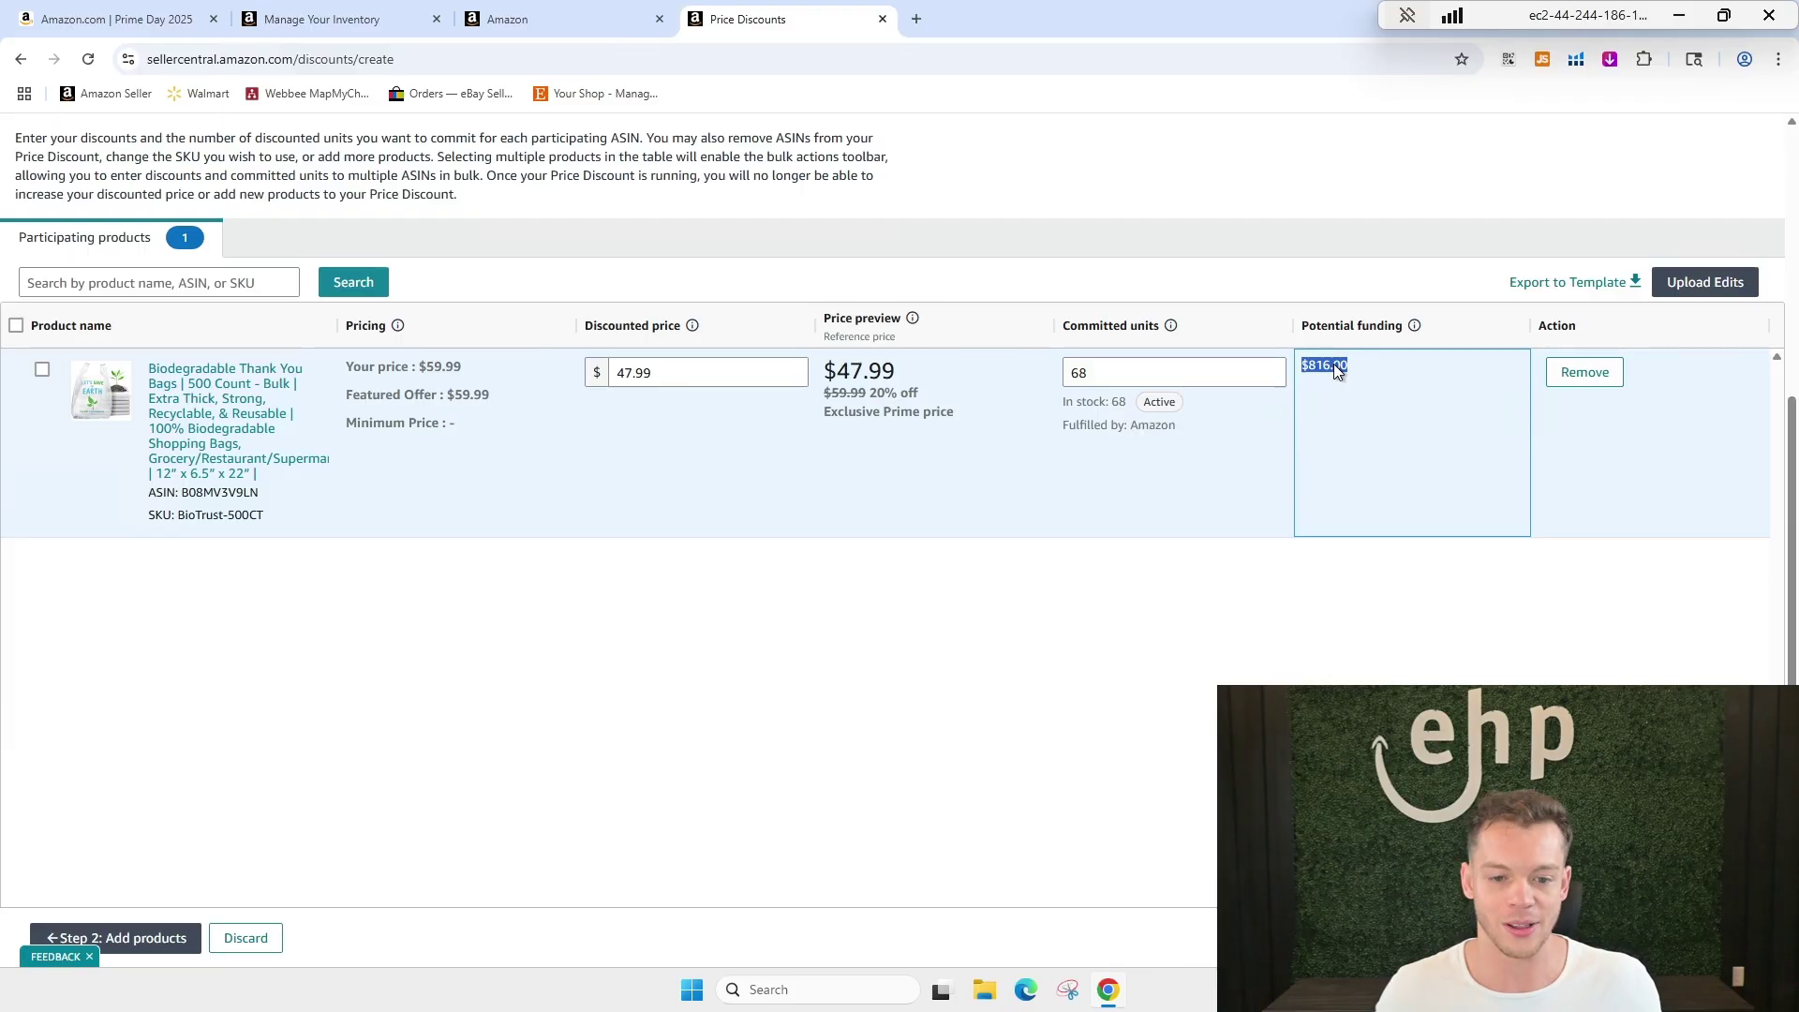
scroll(907, 622, up, 3)
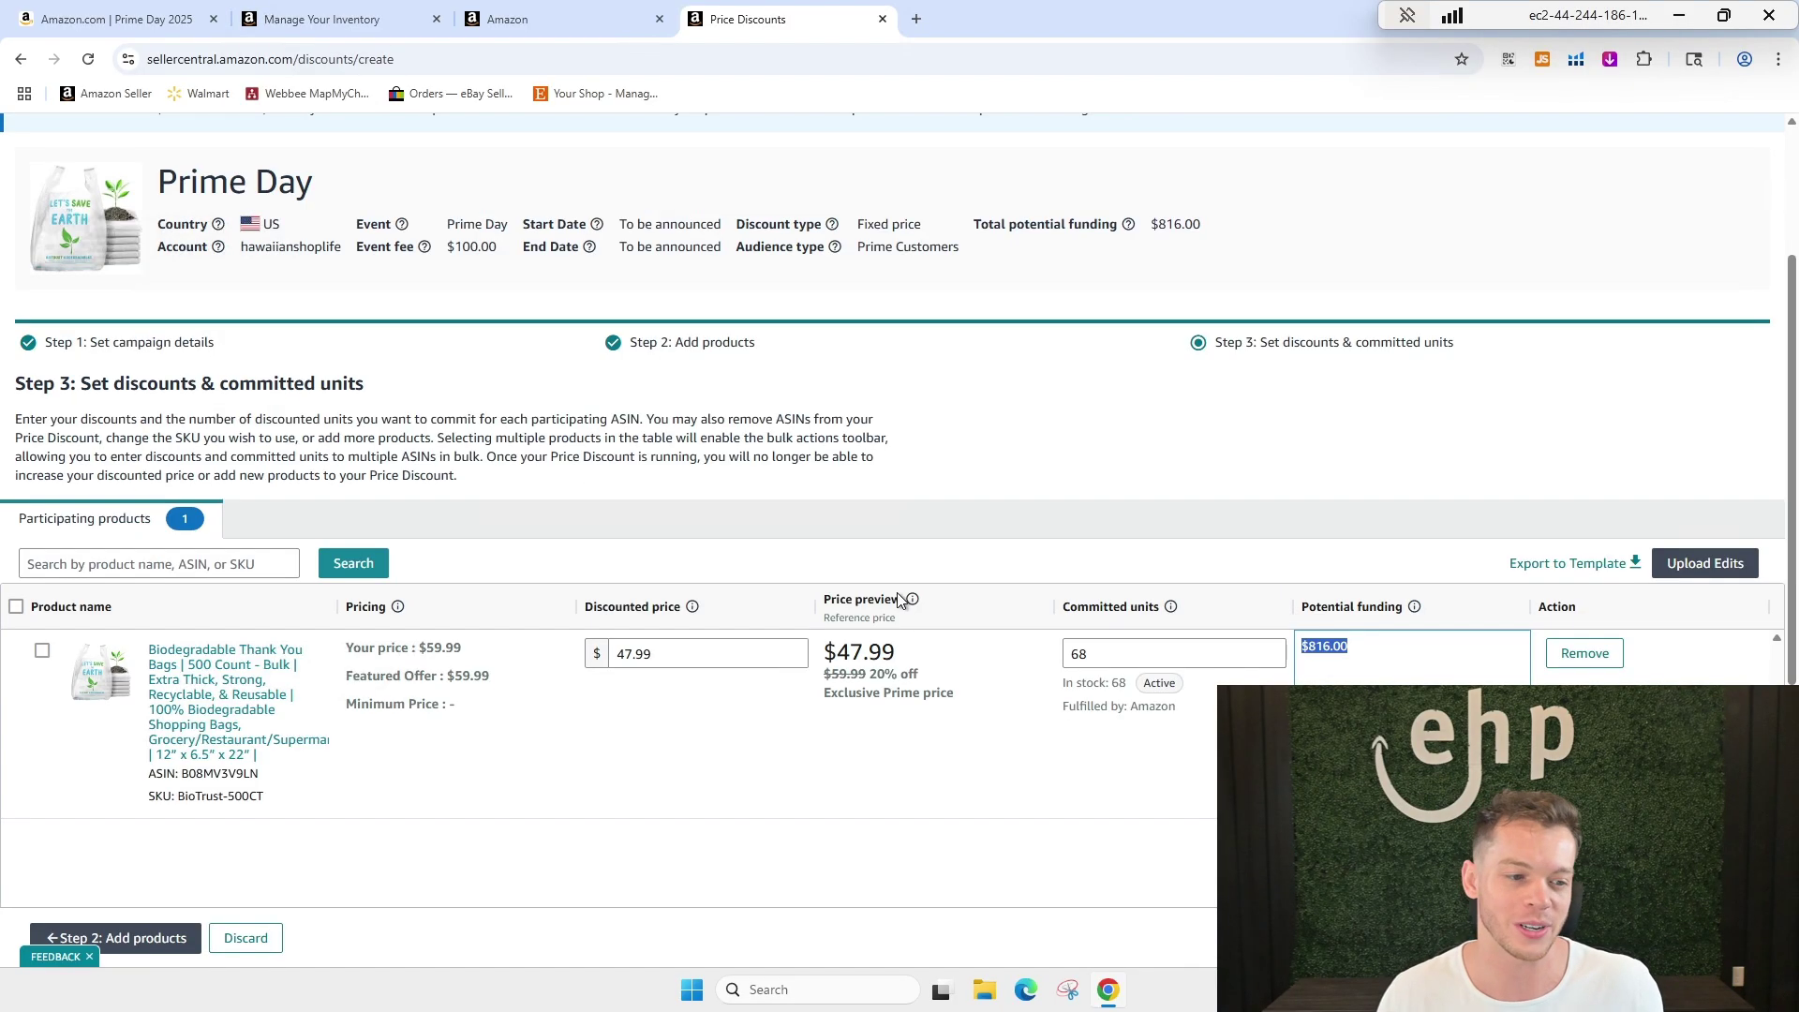
Review the explanation of total potential funding and check the event fee in the Prime Day discount's campaign summary.
scroll(931, 604, down, 2)
scroll(1084, 590, up, 2)
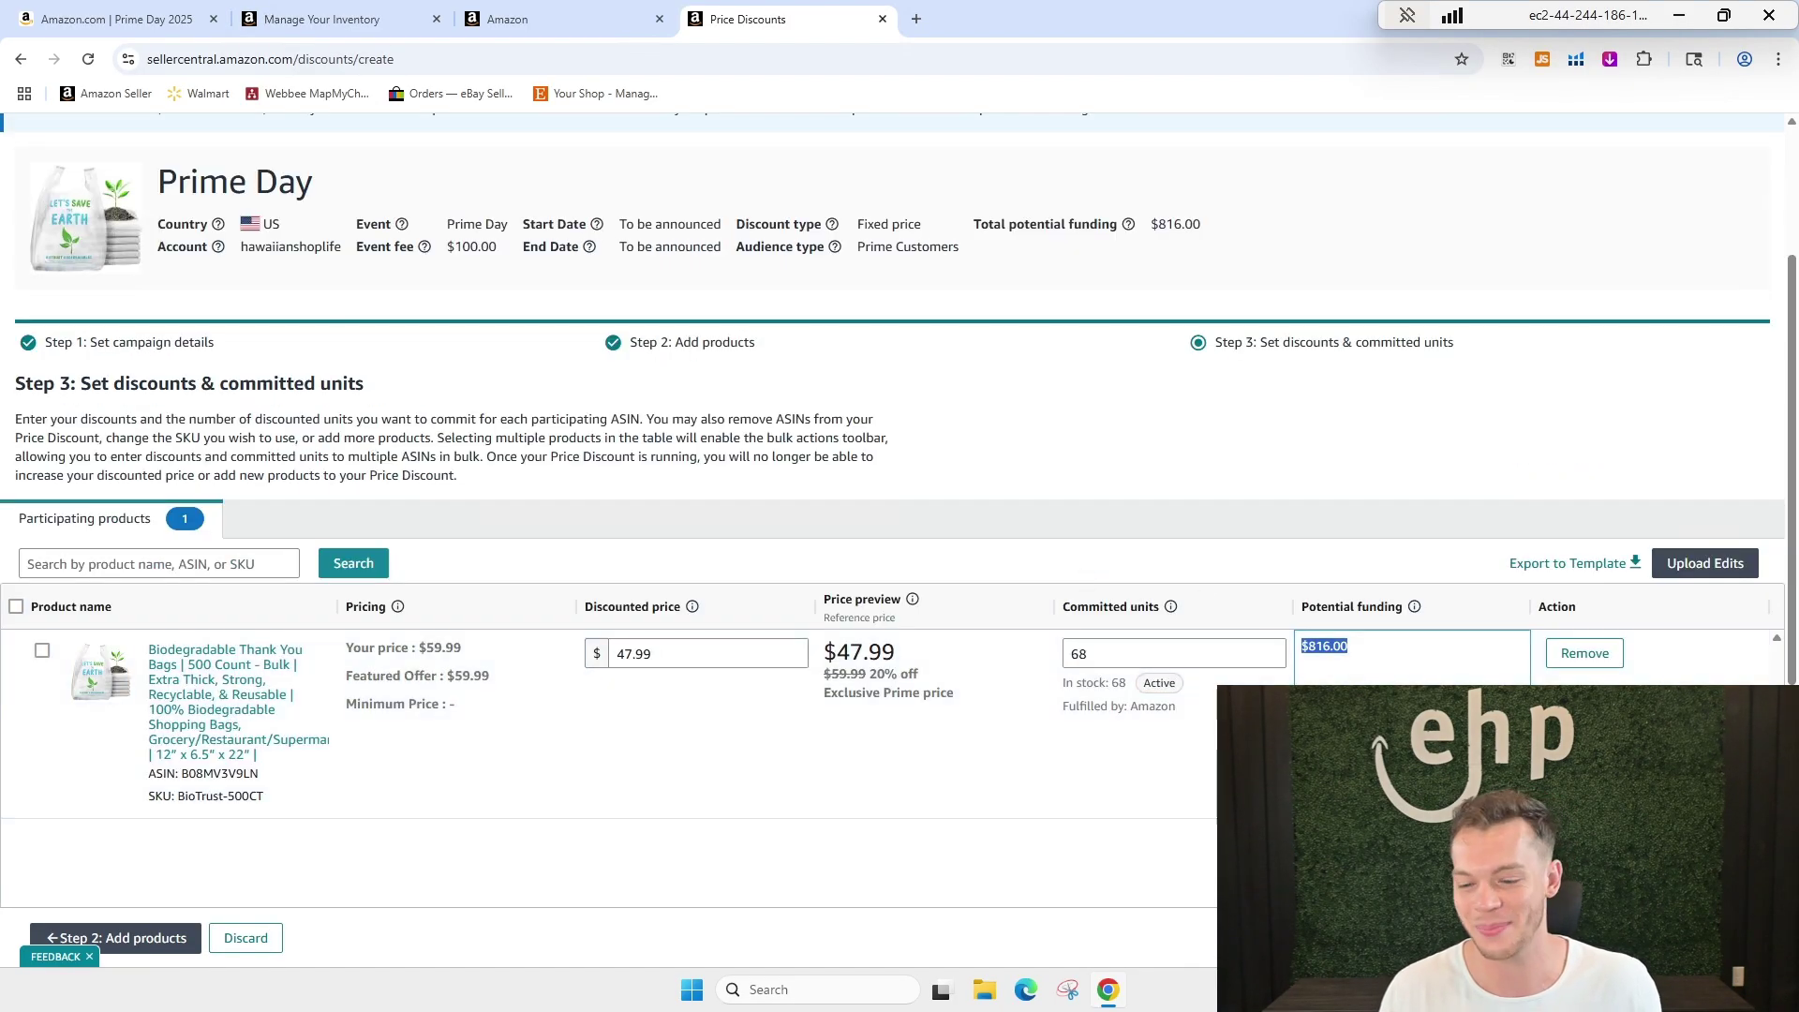
mouse_move(1128, 226)
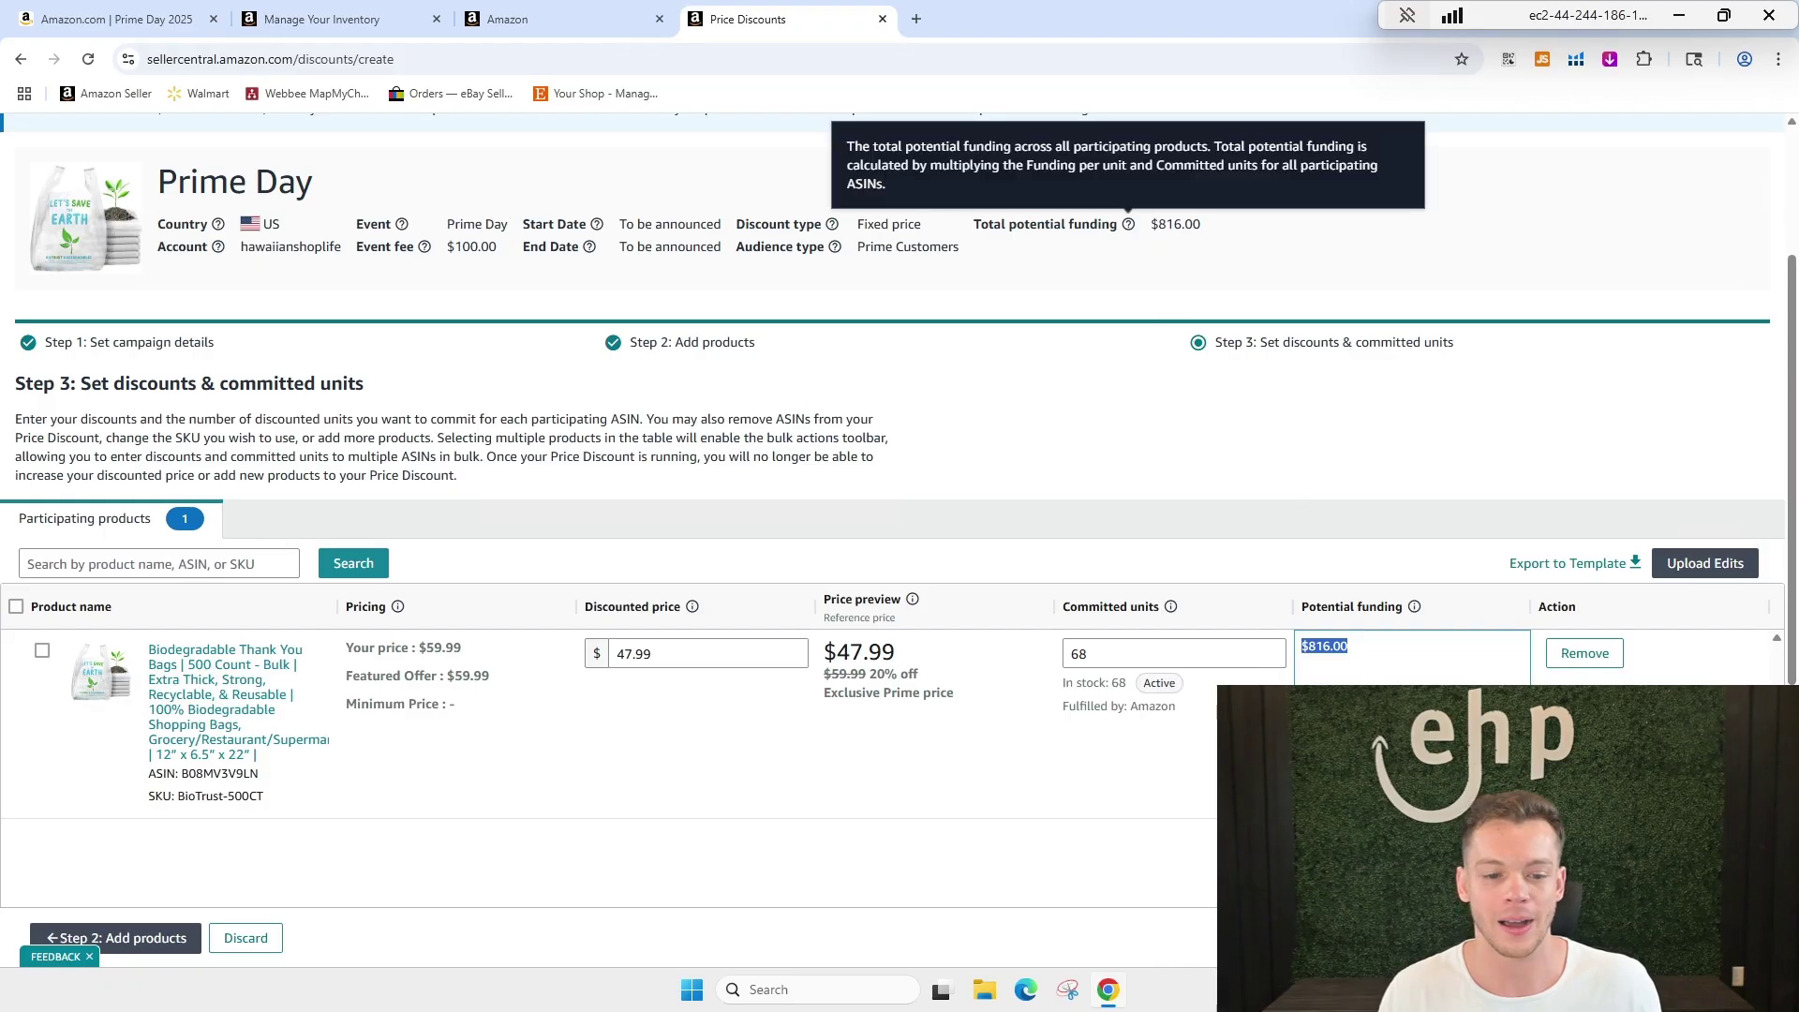
mouse_move(420, 247)
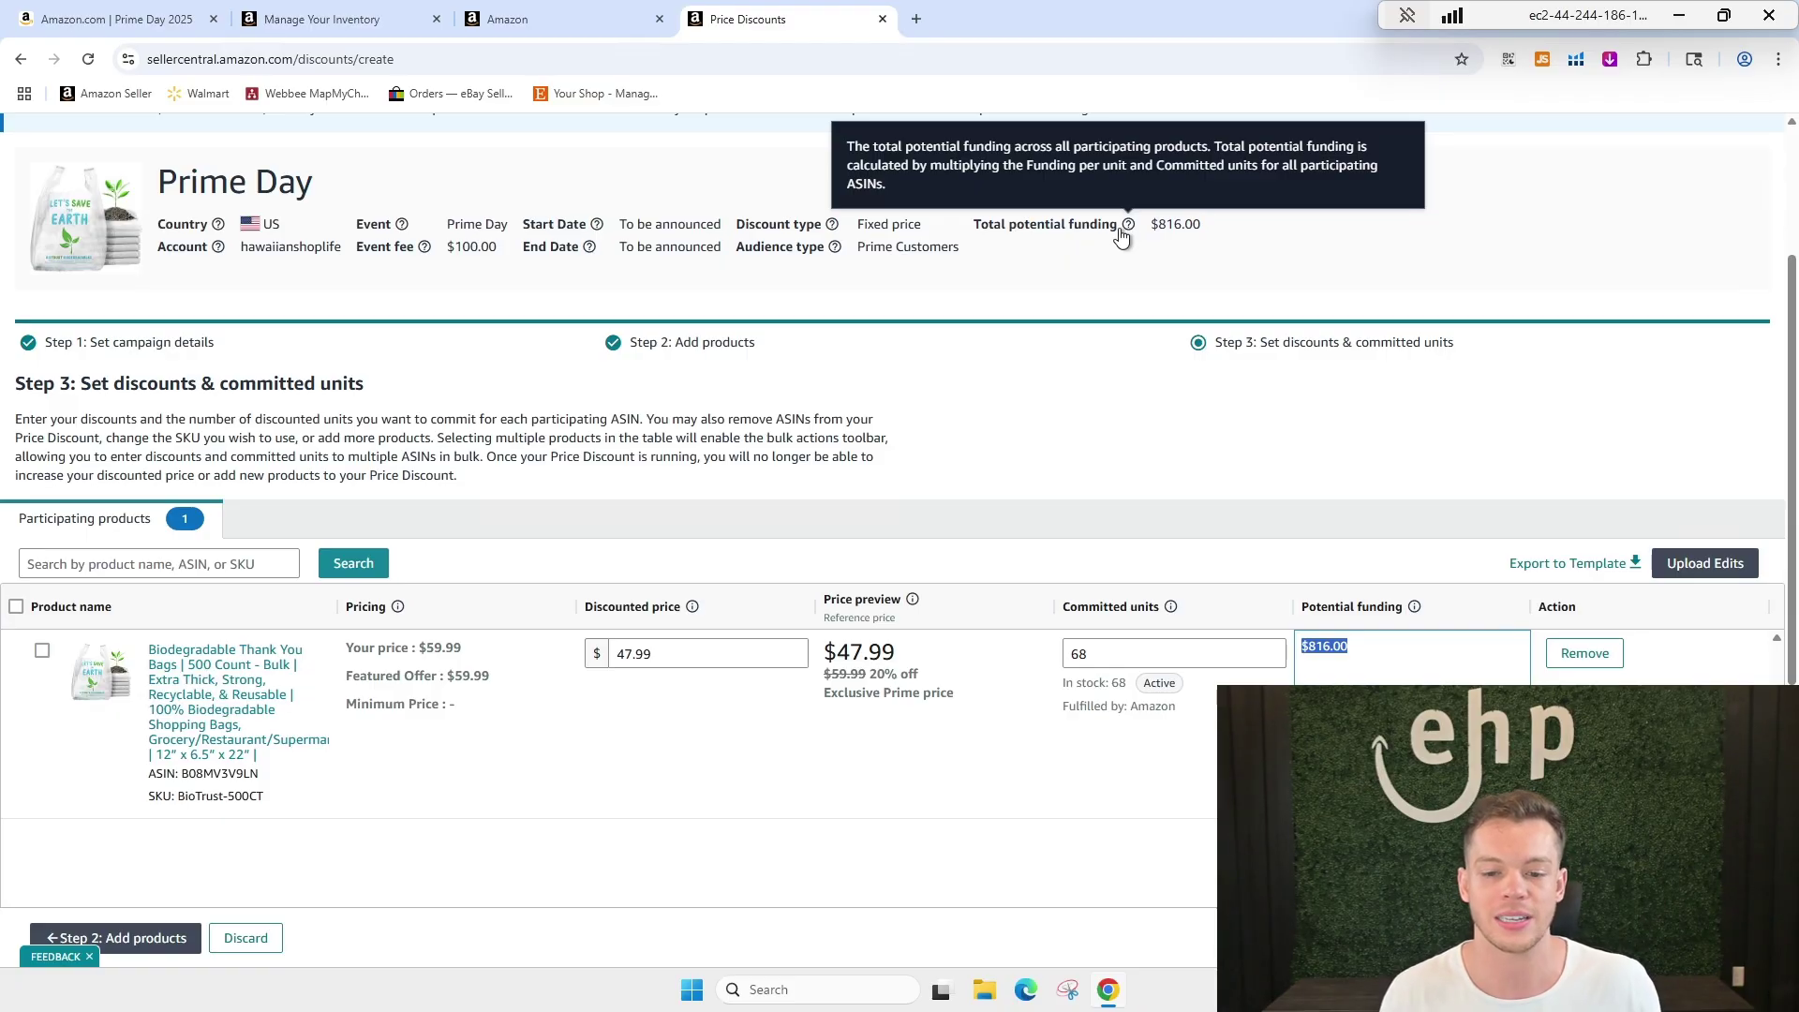
Compare the price discount's campaign summary with the coupon draft's fees and discount settings, and return to the price discount.
scroll(1463, 614, down, 2)
scroll(900, 422, up, 4)
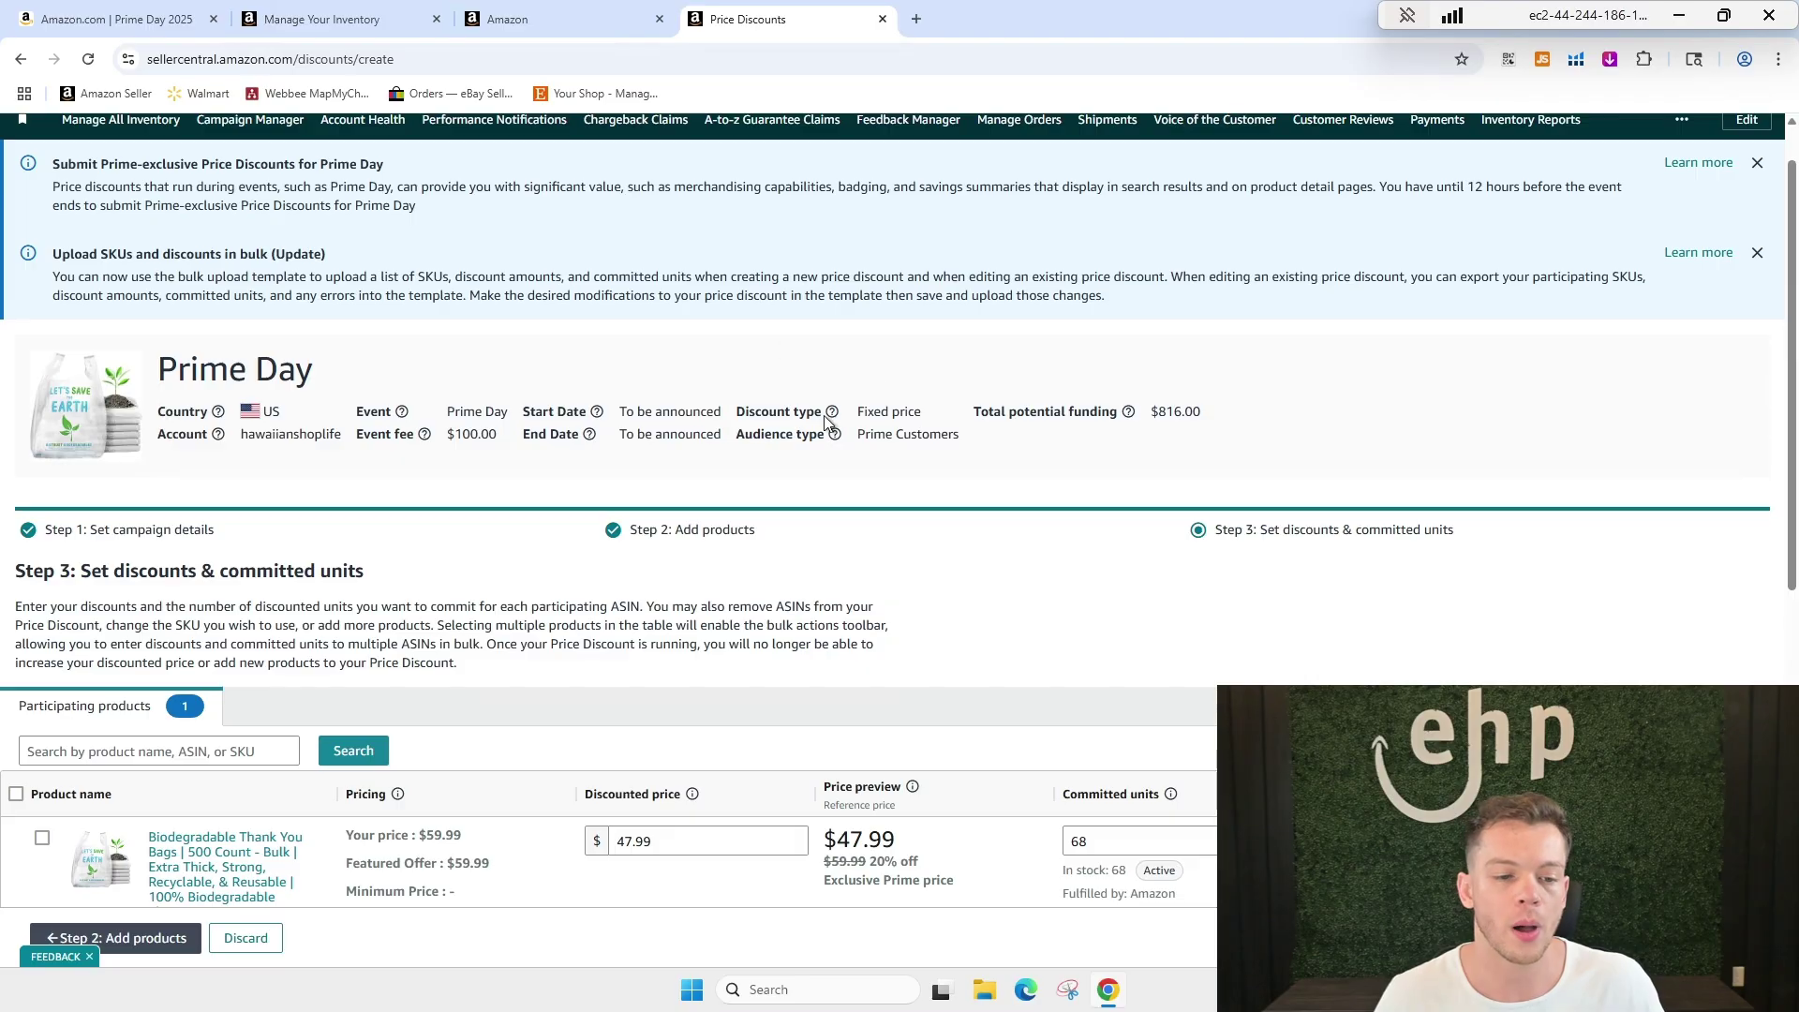
click(625, 19)
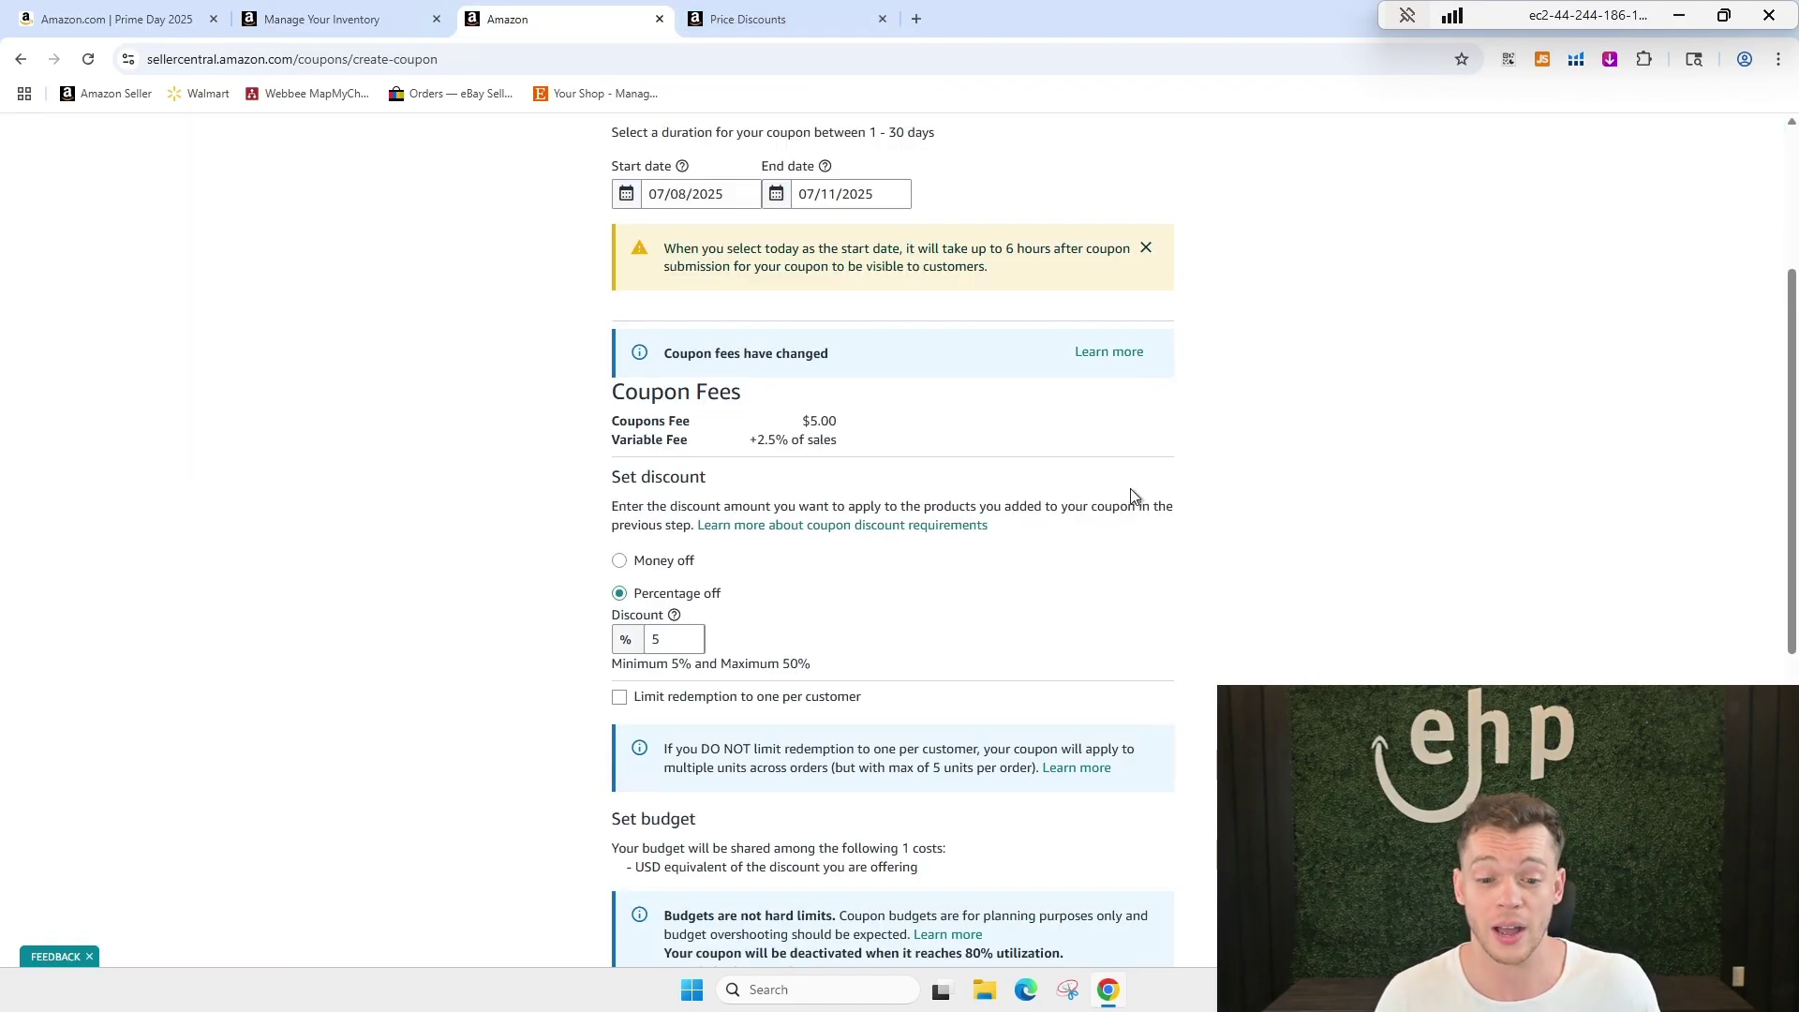
click(750, 18)
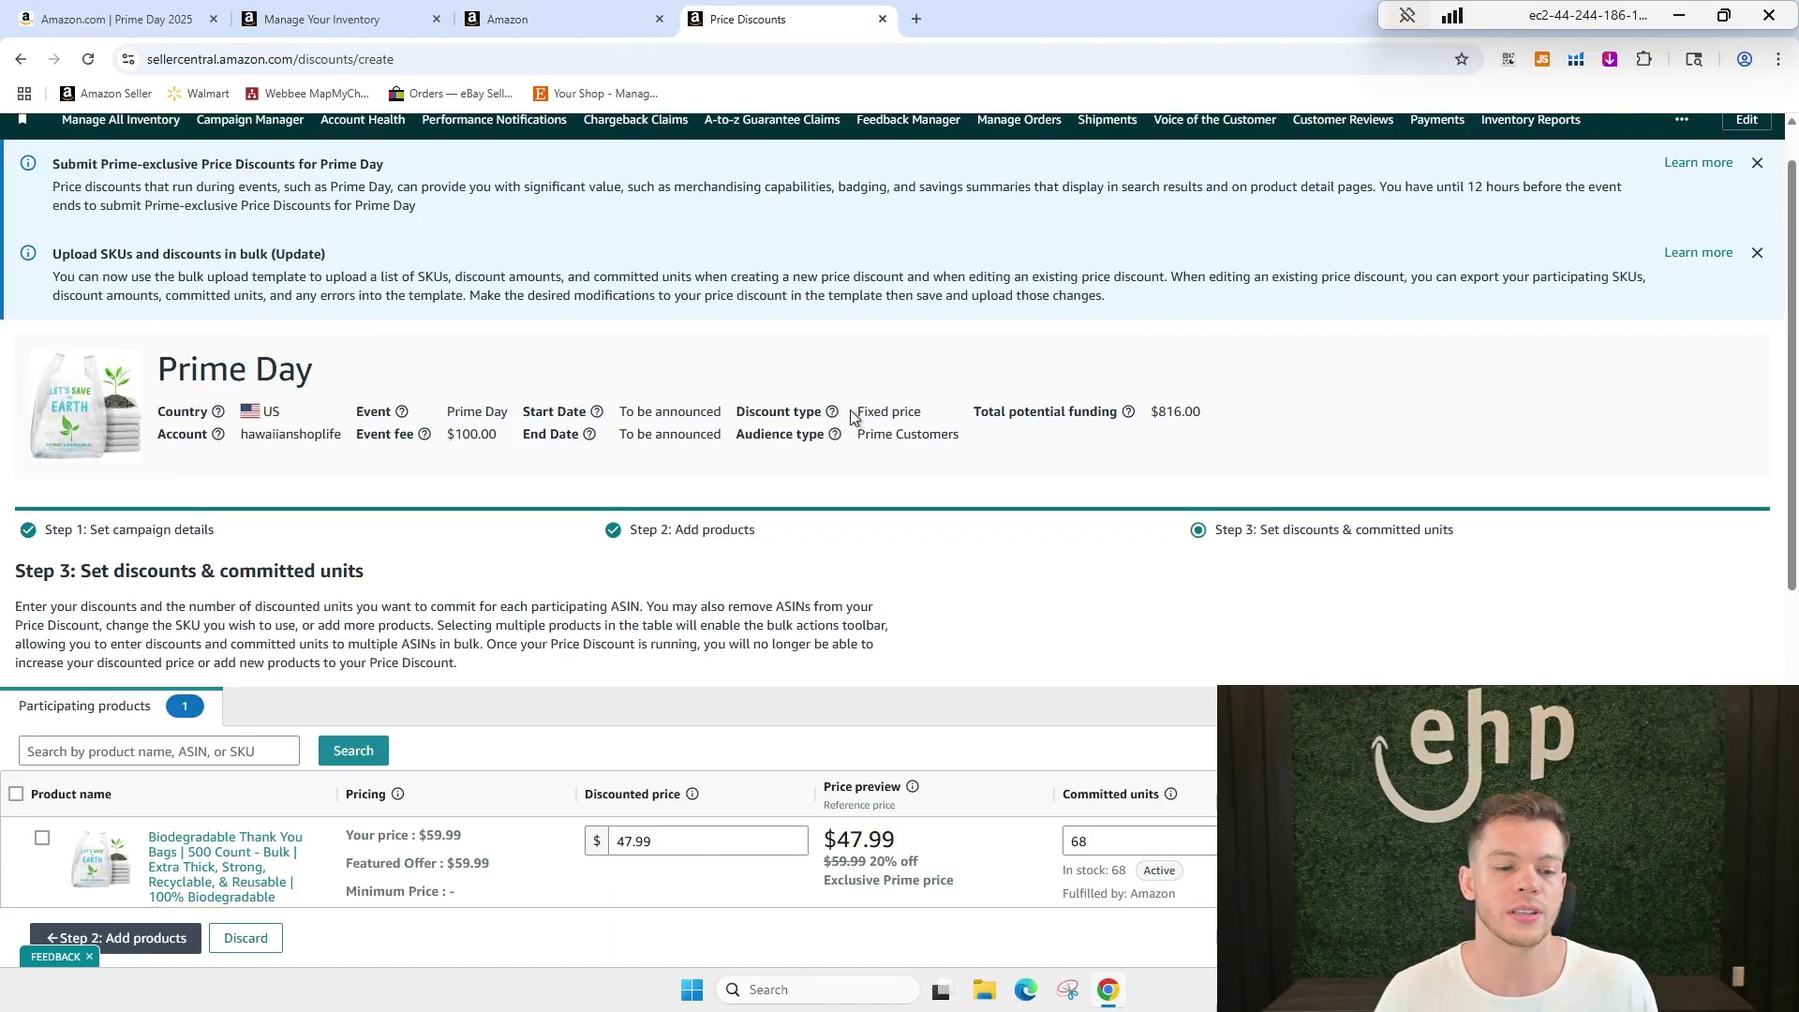